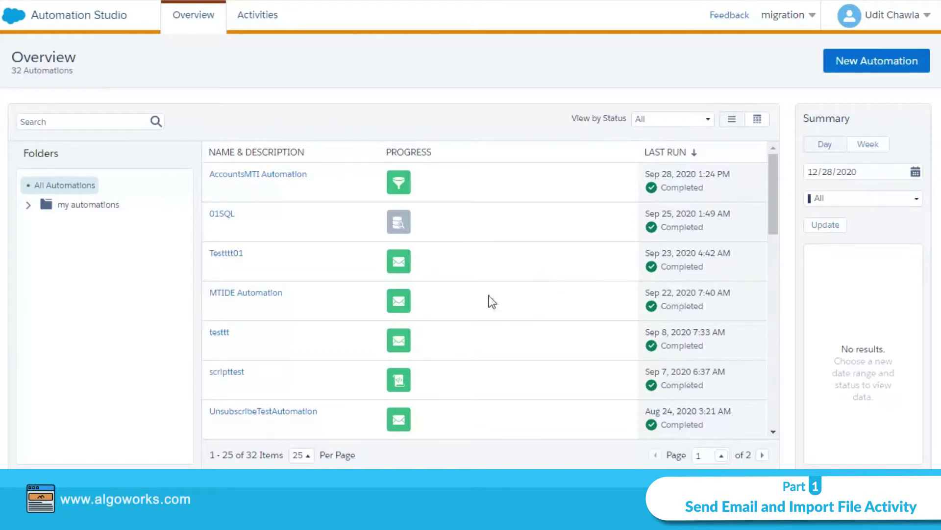
# - View the automations overview in the detailed table layout, look through the entries, and return to the progress list layout
pyautogui.click(757, 119)
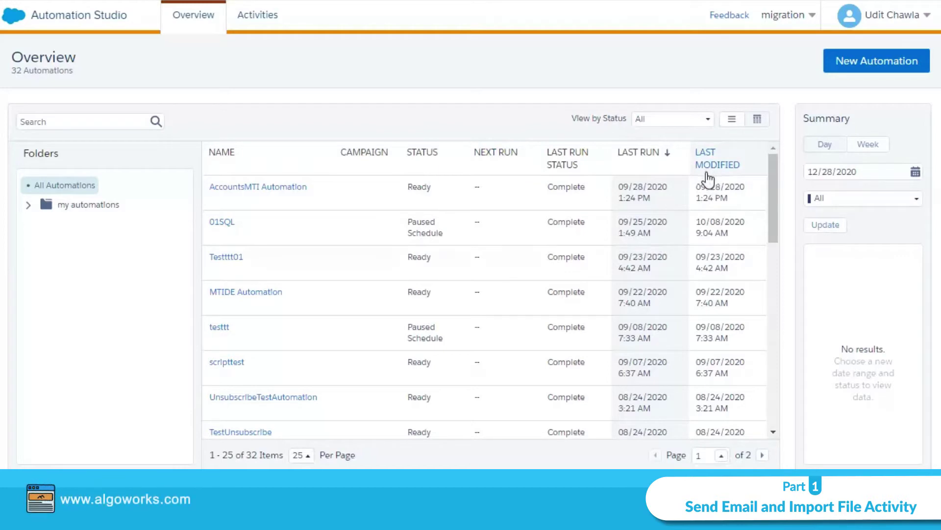
pyautogui.scroll(-10, 712, 291)
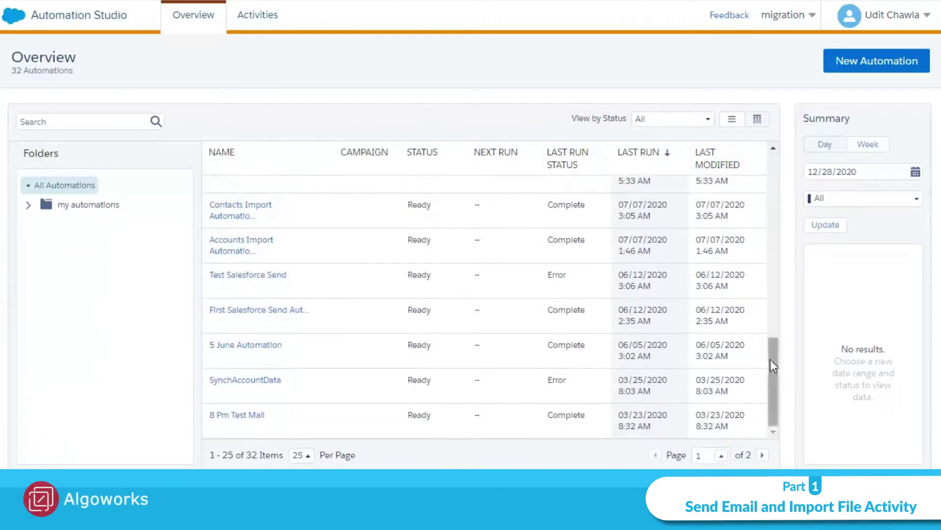
pyautogui.moveTo(769, 360); pyautogui.dragTo(771, 172)
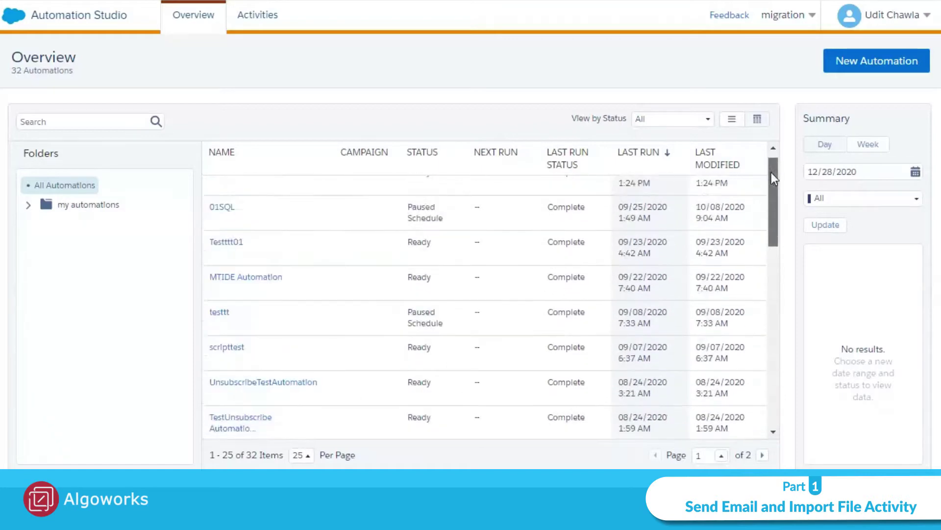
pyautogui.click(733, 124)
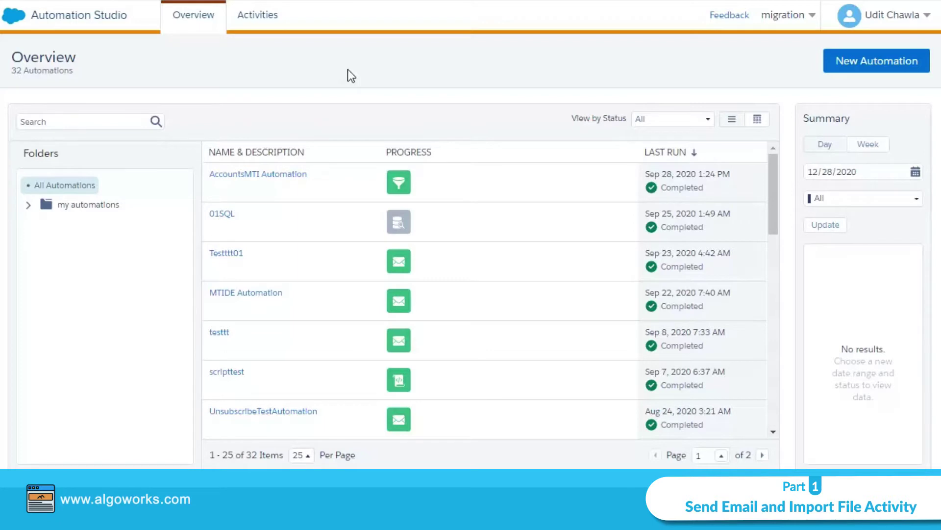
# - Go to the Activities page and look over the activity categories, collapsing and reopening the Send Email category
pyautogui.click(265, 22)
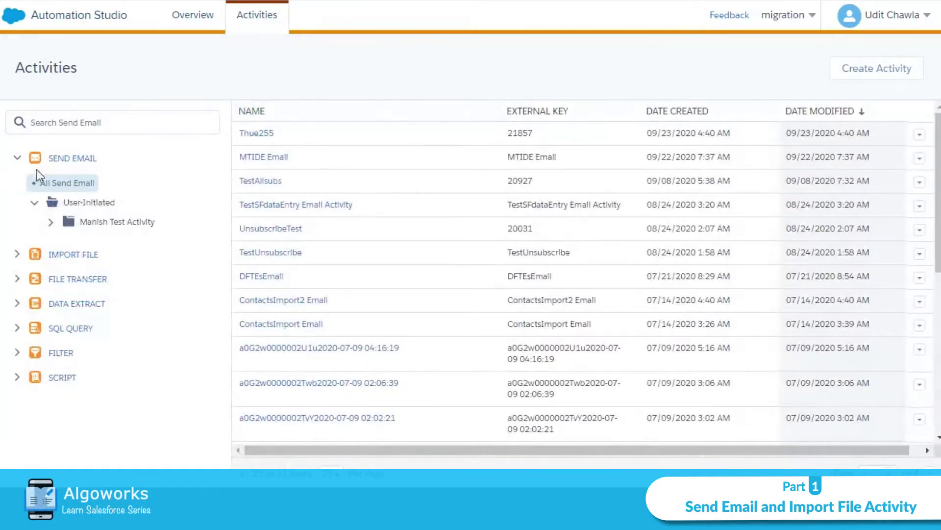
pyautogui.click(31, 201)
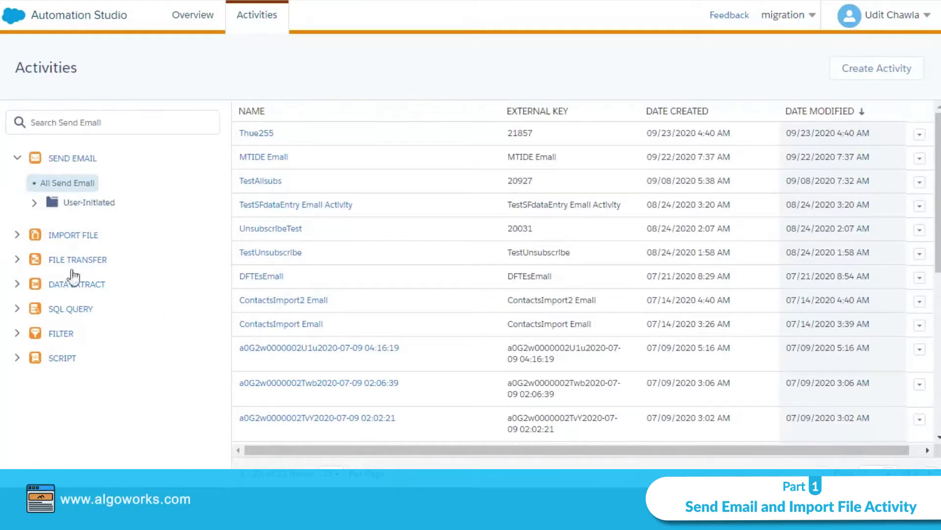
pyautogui.click(17, 157)
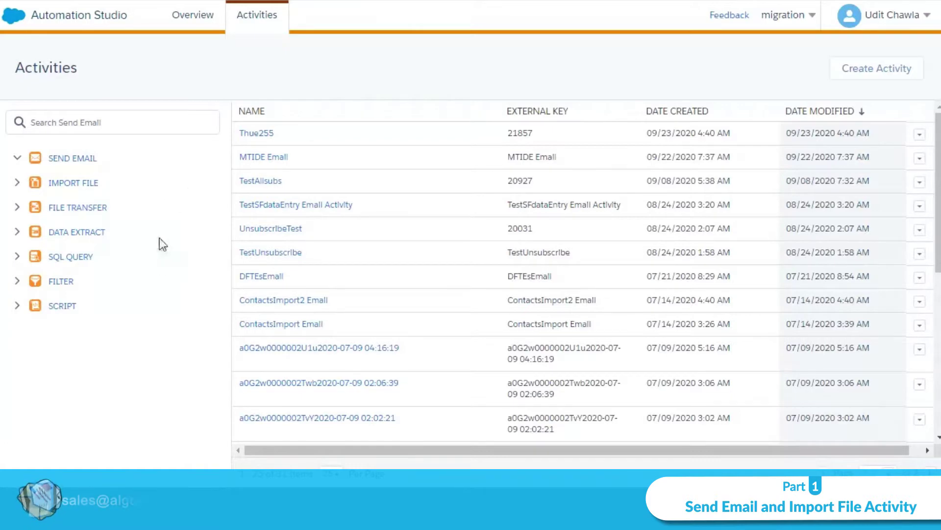
pyautogui.click(73, 158)
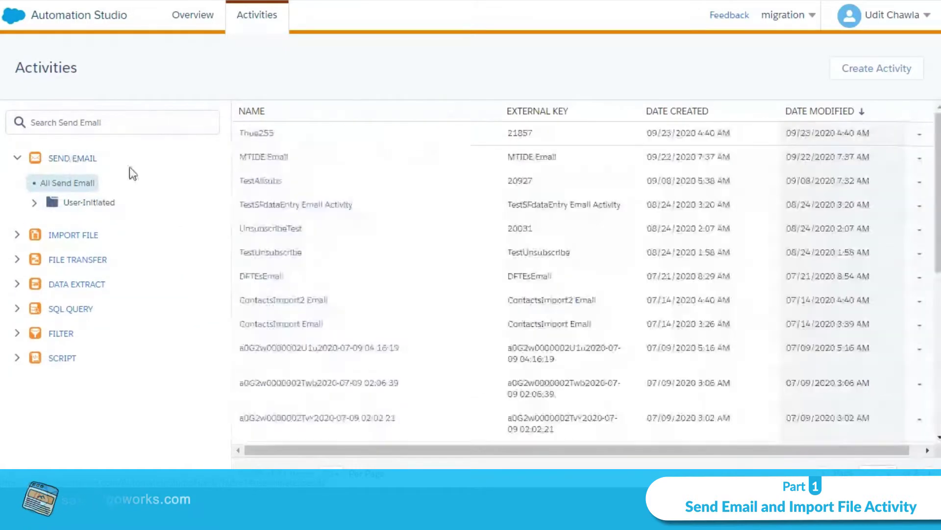
# - Start creating a new activity of the Send Email type
pyautogui.click(852, 65)
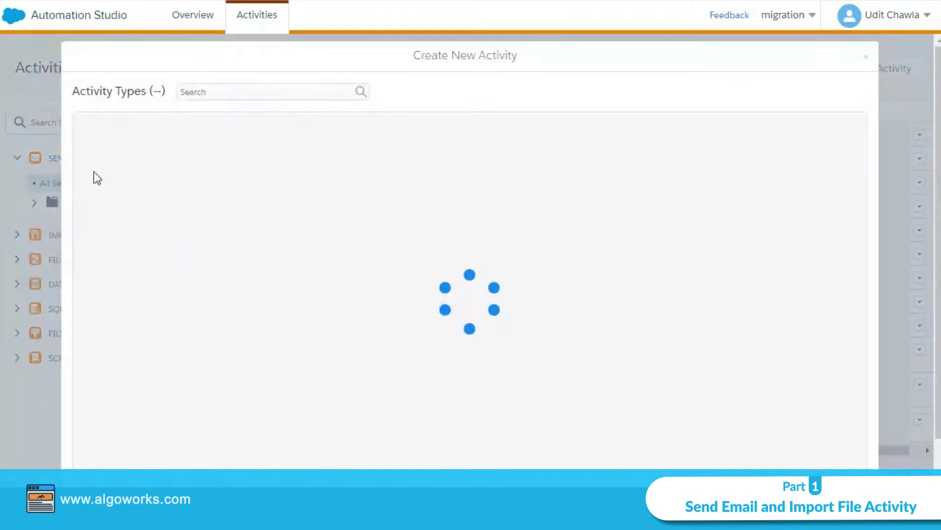
pyautogui.scroll(-1, 660, 377)
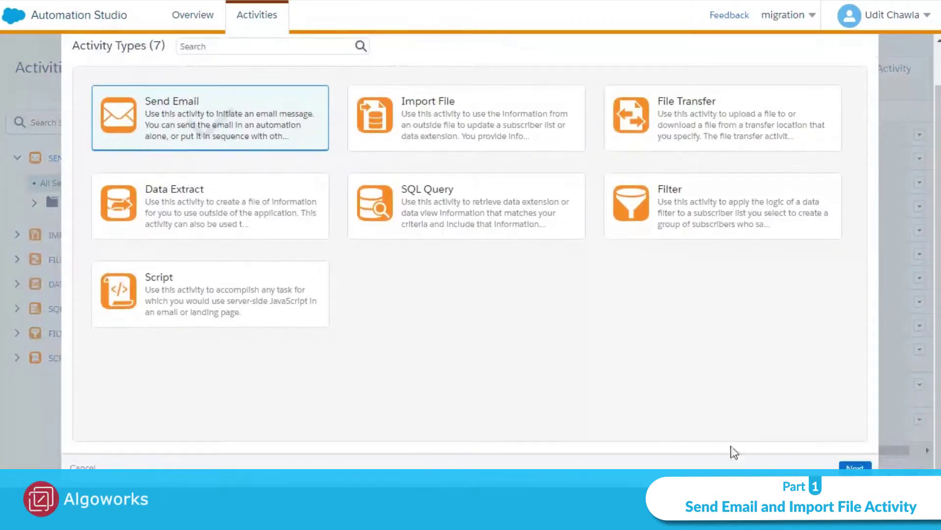
pyautogui.click(853, 465)
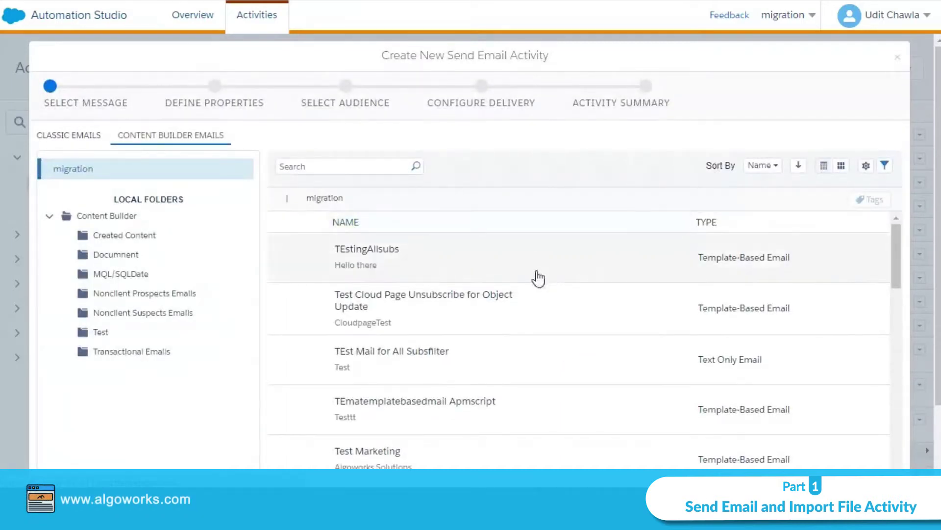
# - Choose the Content Builder email TEstingAllsubs as the message and continue to the activity properties
pyautogui.click(533, 271)
pyautogui.scroll(-5, 750, 339)
pyautogui.scroll(5, 734, 351)
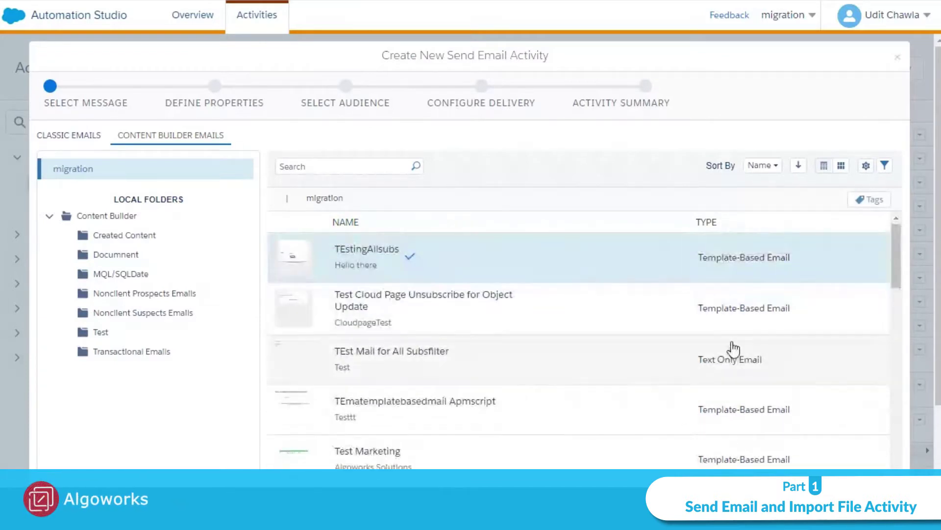
pyautogui.scroll(-10, 719, 368)
pyautogui.scroll(-10, 821, 420)
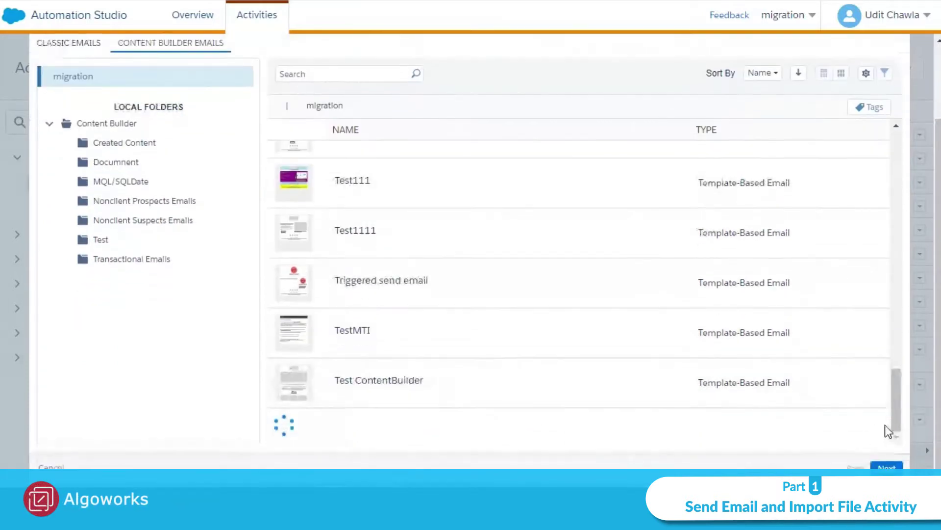
pyautogui.click(887, 469)
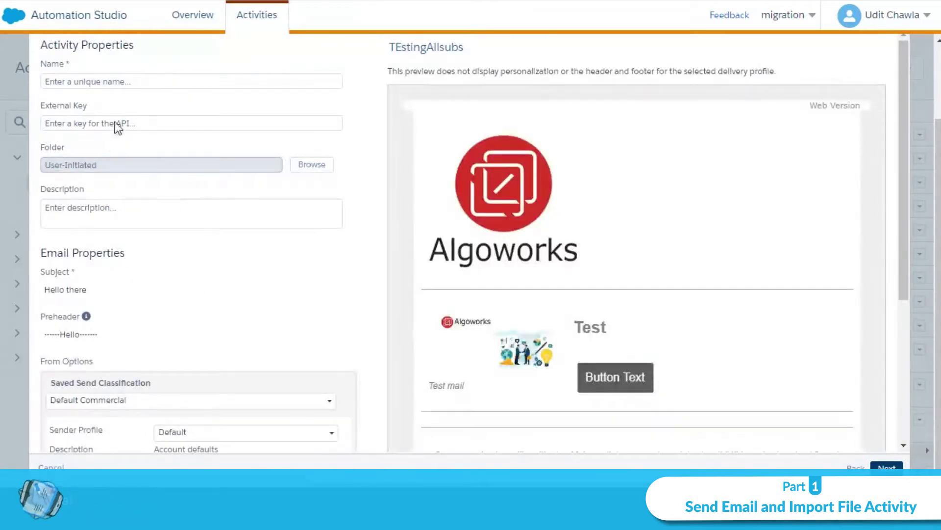
# - Name the activity Test Test, keep the Default Commercial send classification, and continue to audience selection
pyautogui.click(128, 83)
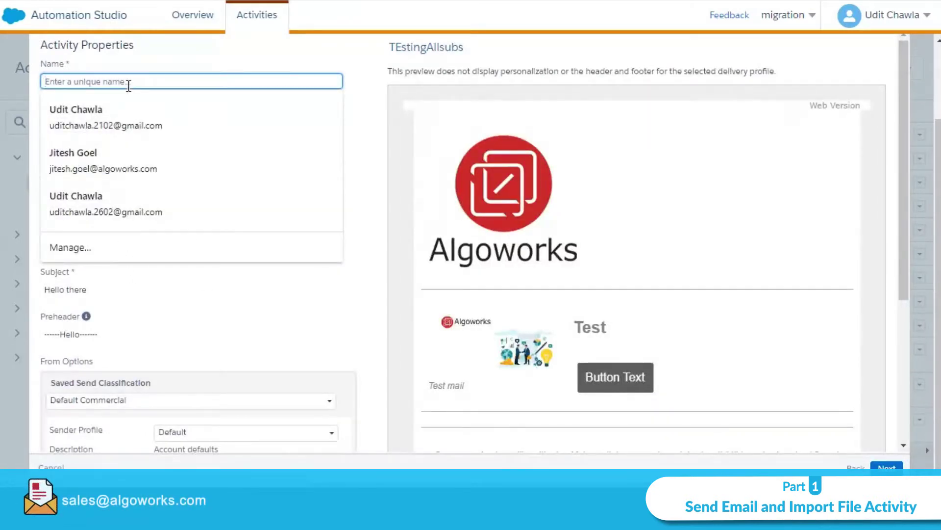
pyautogui.write('Test Test')
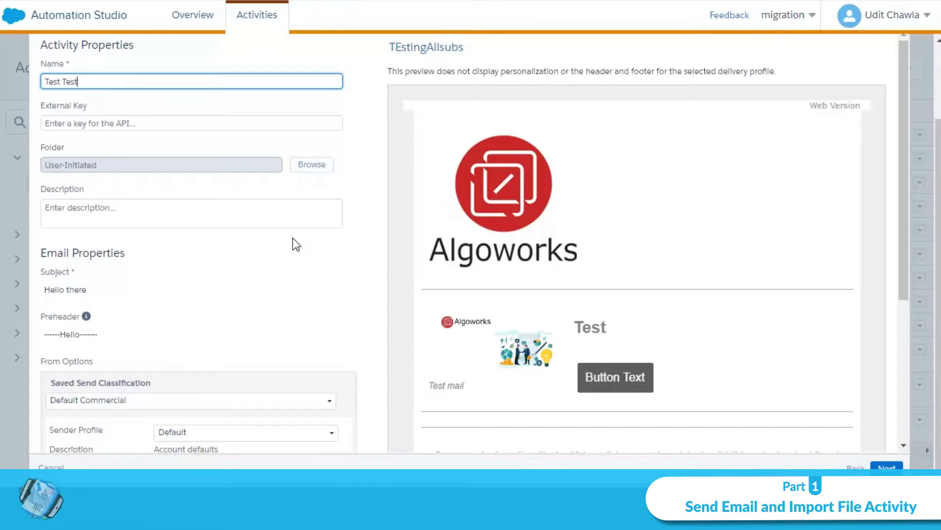
pyautogui.scroll(-5, 294, 244)
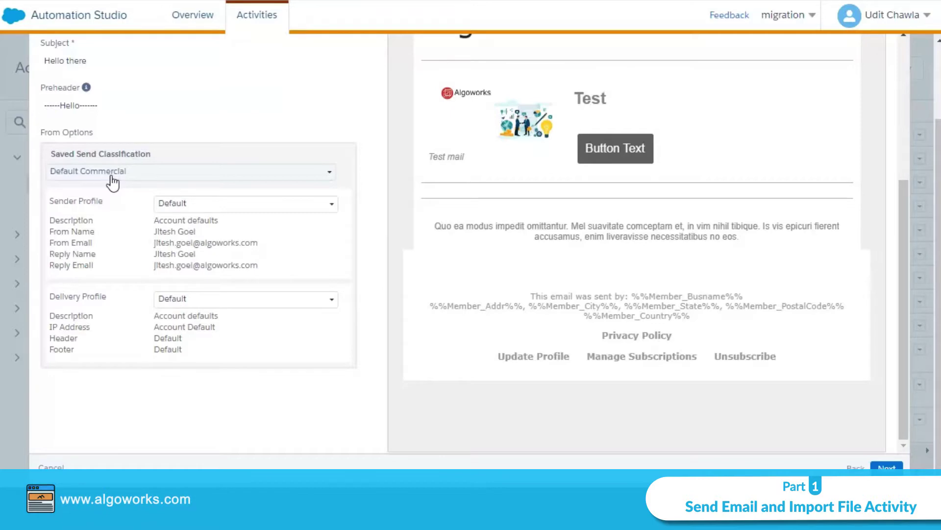
pyautogui.scroll(3, 549, 425)
pyautogui.scroll(-3, 551, 428)
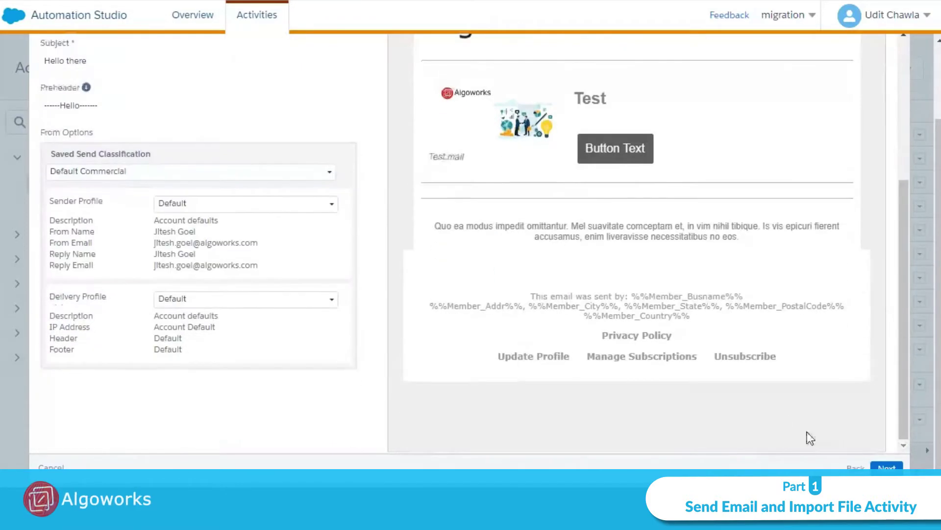
pyautogui.click(887, 466)
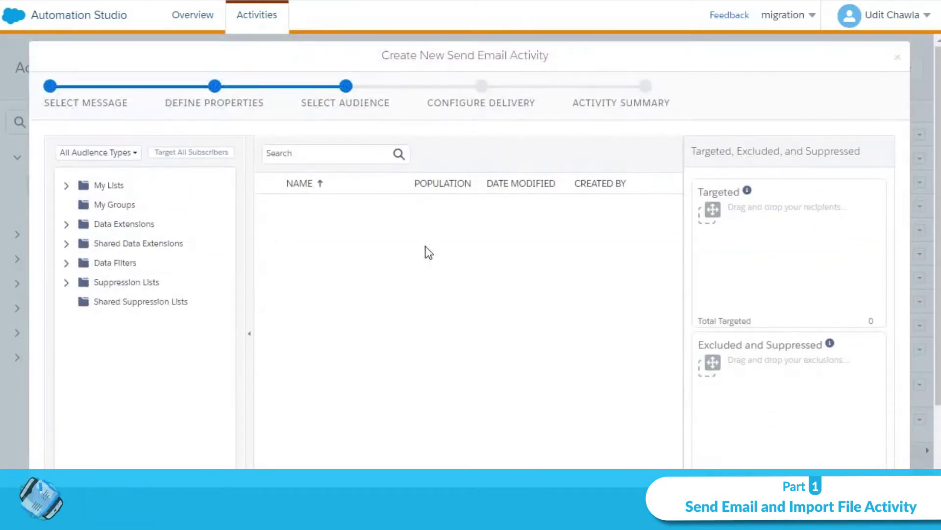
# - Target the Dedupe_DE1 data extension from the MTI Demo folder with the All Subscribers publication list, and continue to delivery configuration
pyautogui.scroll(-3, 425, 246)
pyautogui.scroll(2, 426, 246)
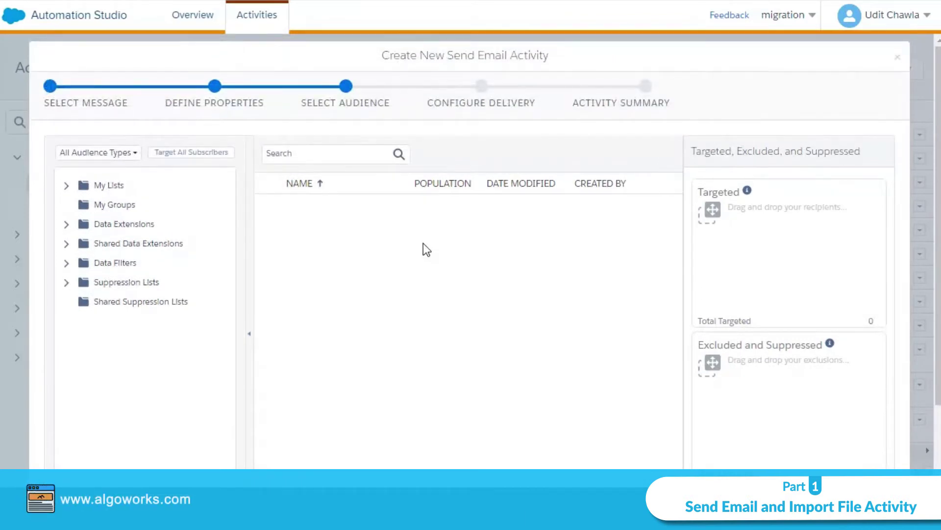
pyautogui.click(66, 224)
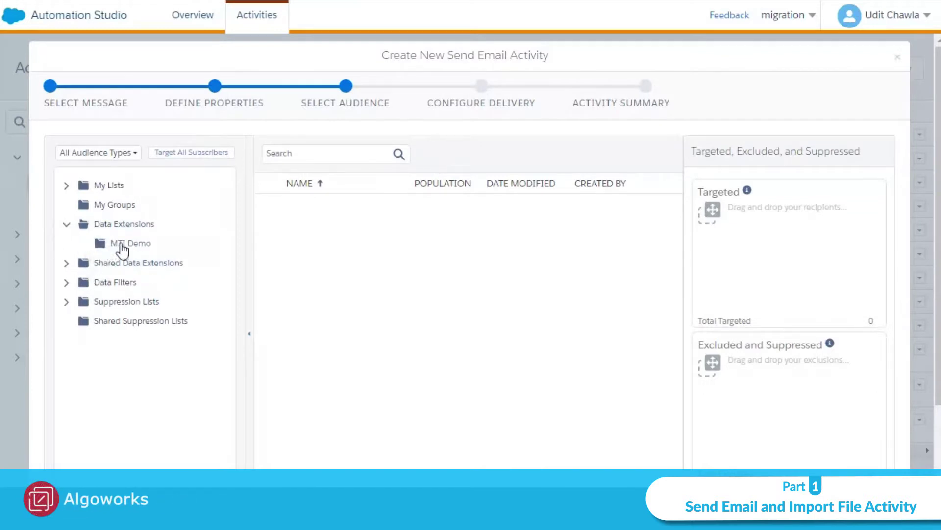
pyautogui.click(121, 247)
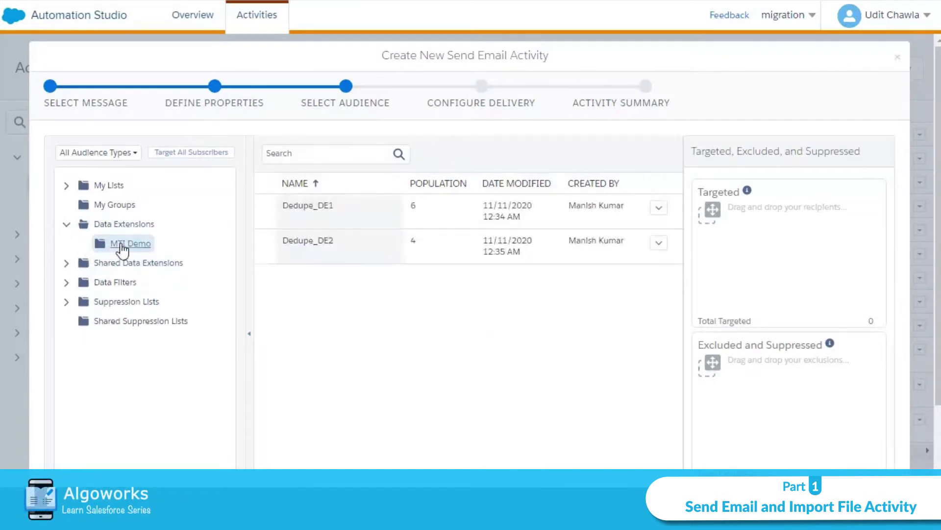
pyautogui.moveTo(327, 218); pyautogui.dragTo(797, 248)
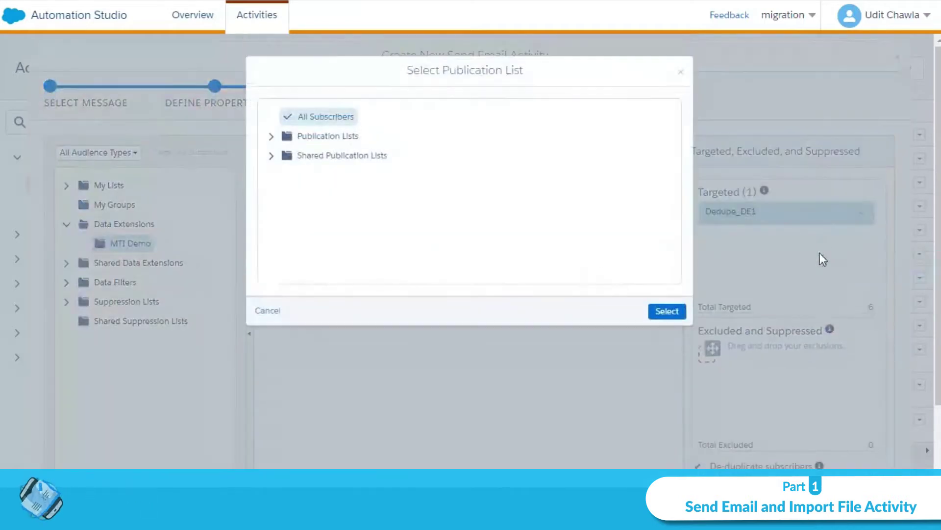
pyautogui.click(666, 312)
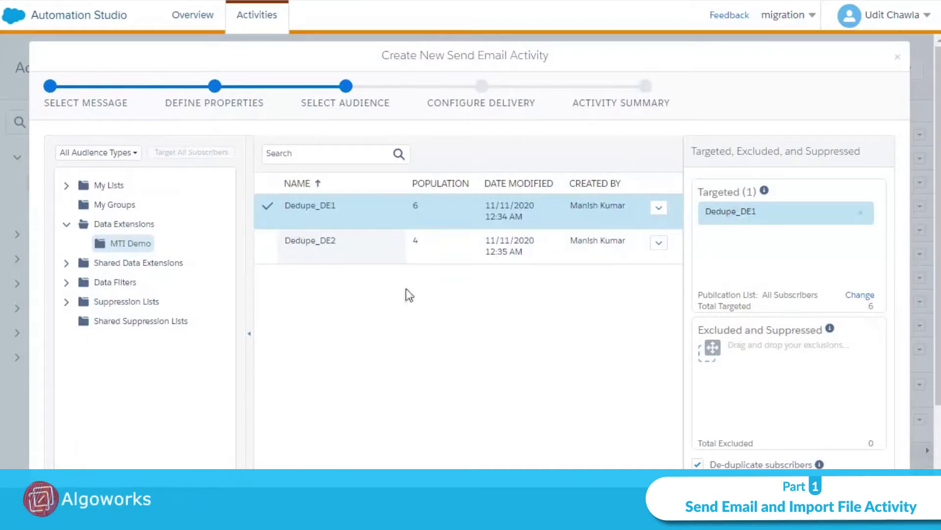
pyautogui.moveTo(301, 253)
pyautogui.mouseDown()
pyautogui.moveTo(807, 395)
pyautogui.moveTo(710, 345)
pyautogui.moveTo(270, 248)
pyautogui.moveTo(286, 247)
pyautogui.mouseUp()
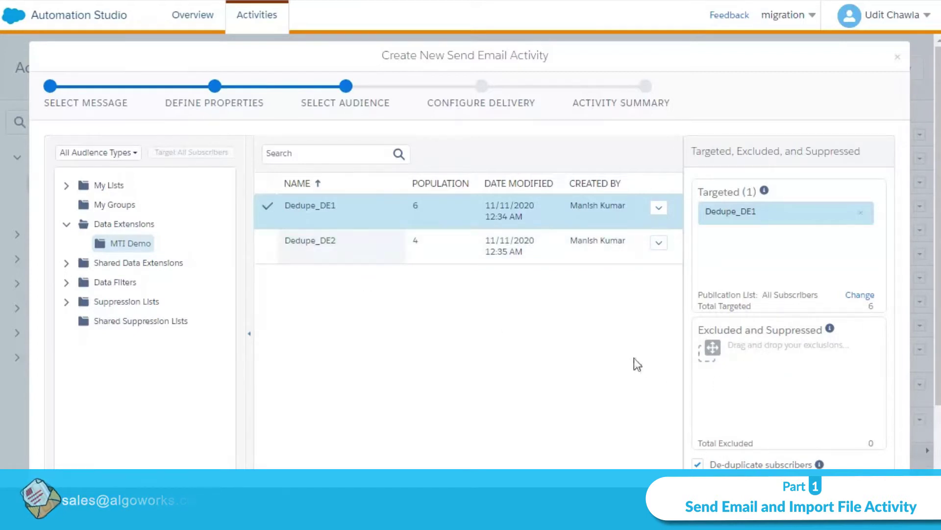
pyautogui.scroll(-2, 634, 358)
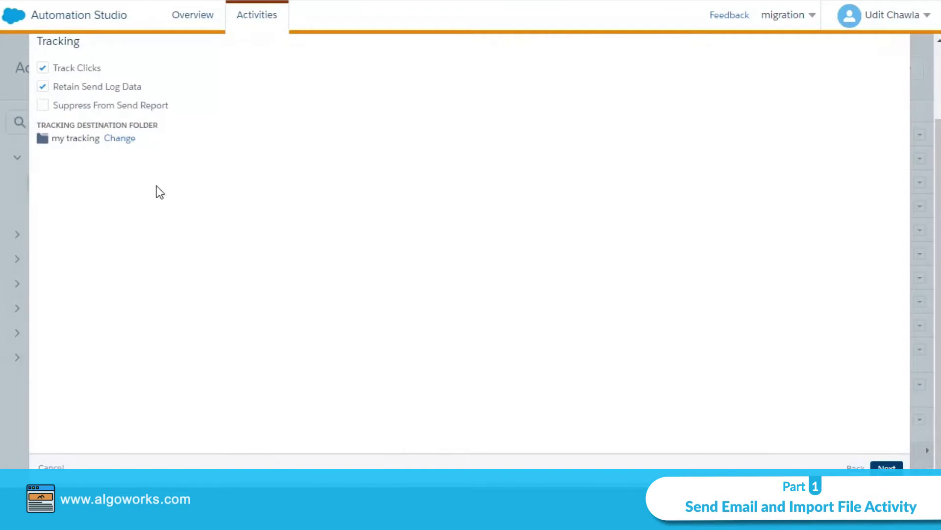
# - Accept the existing tracking options and confirm in the activity summary that the information is correct and the email is ready to send
pyautogui.scroll(2, 157, 206)
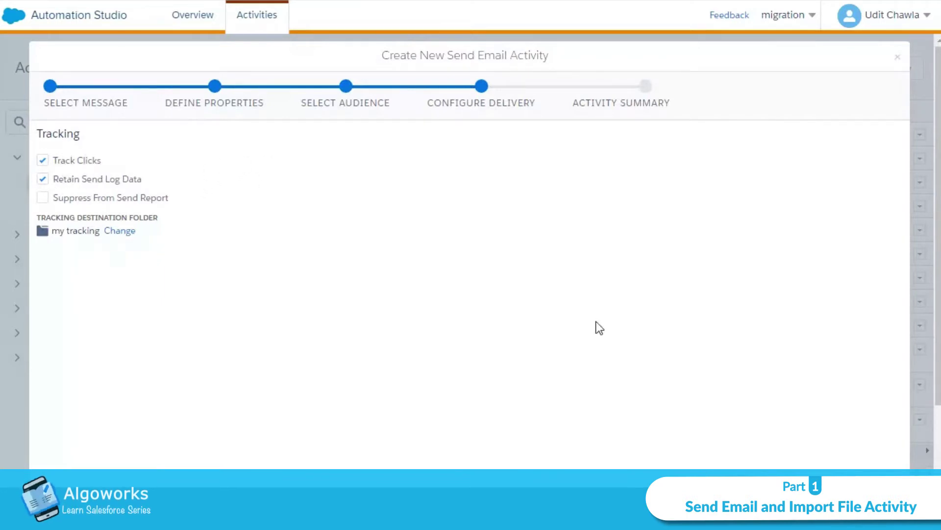
pyautogui.scroll(-2, 595, 325)
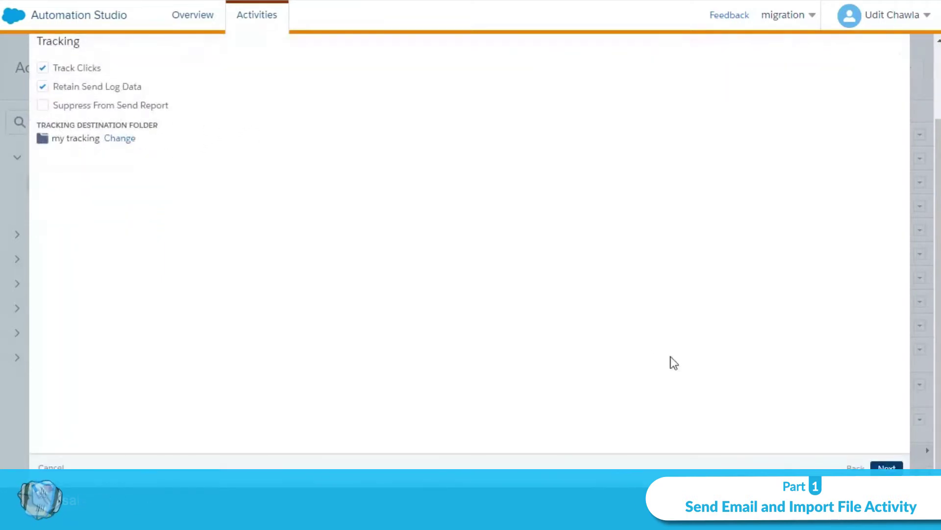
pyautogui.click(900, 468)
pyautogui.click(58, 58)
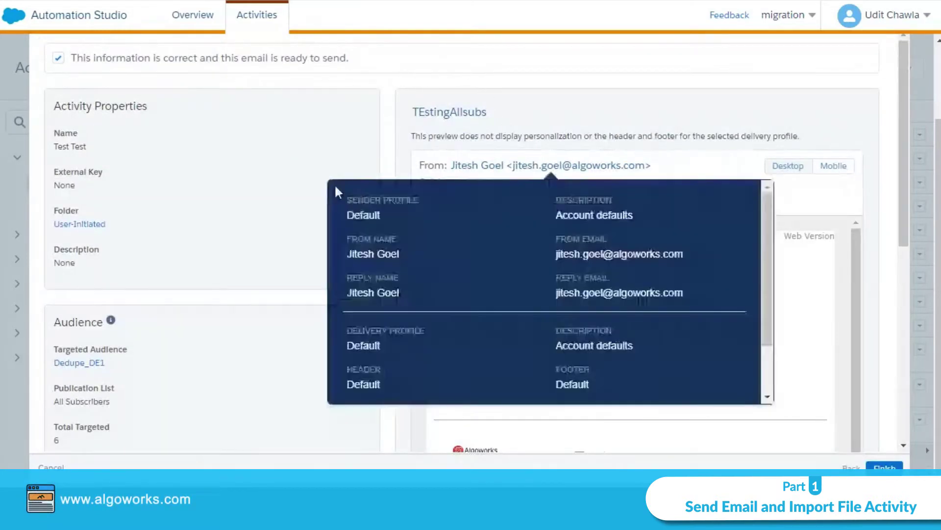
# - Review the activity summary, including the properties, audience, delivery settings and email preview
pyautogui.scroll(3, 172, 147)
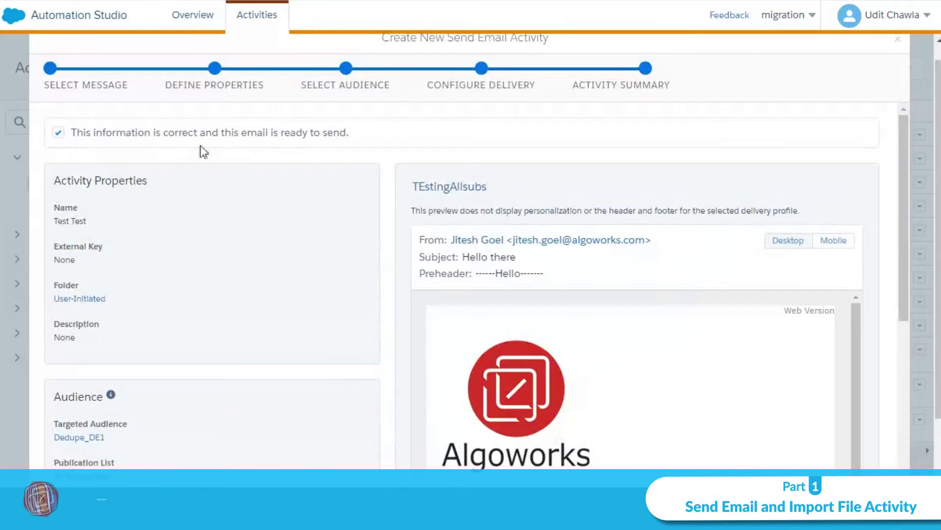
pyautogui.scroll(-5, 304, 206)
pyautogui.scroll(3, 289, 230)
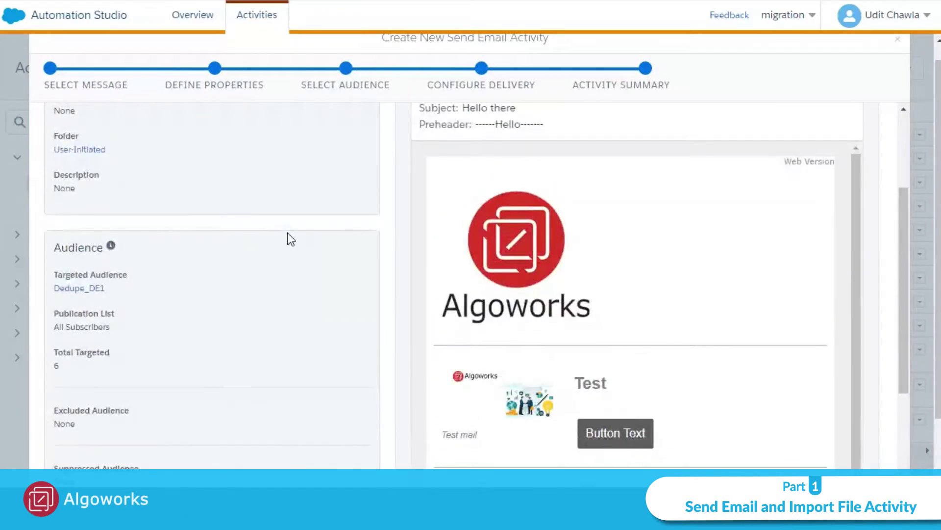
pyautogui.scroll(3, 278, 234)
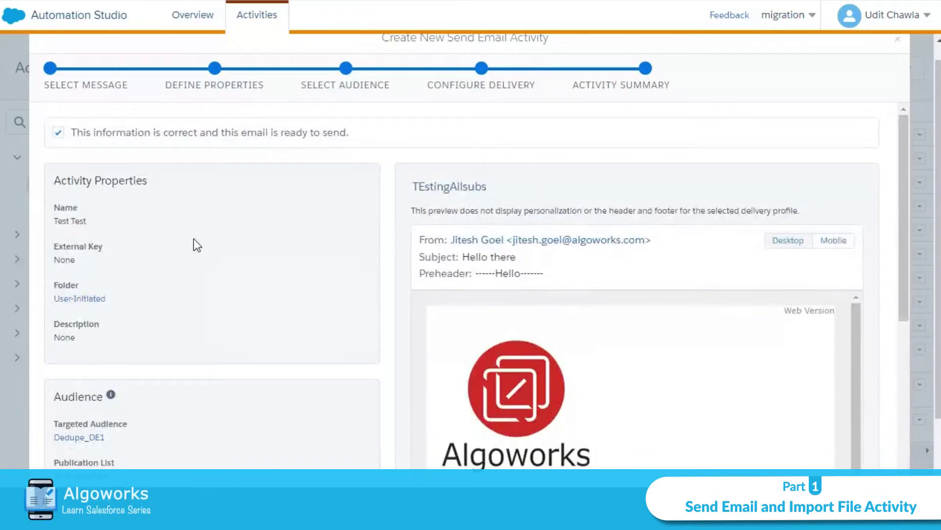
pyautogui.scroll(-2, 182, 234)
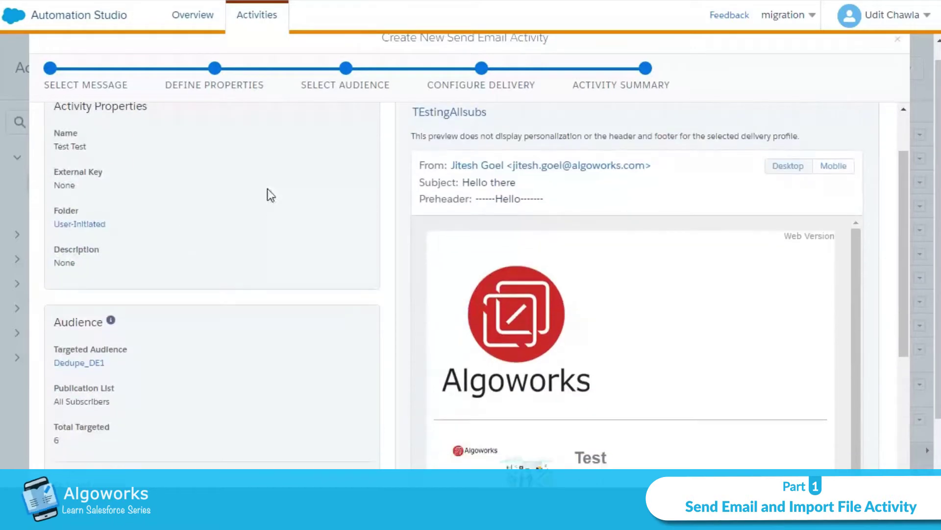
pyautogui.scroll(-7, 240, 243)
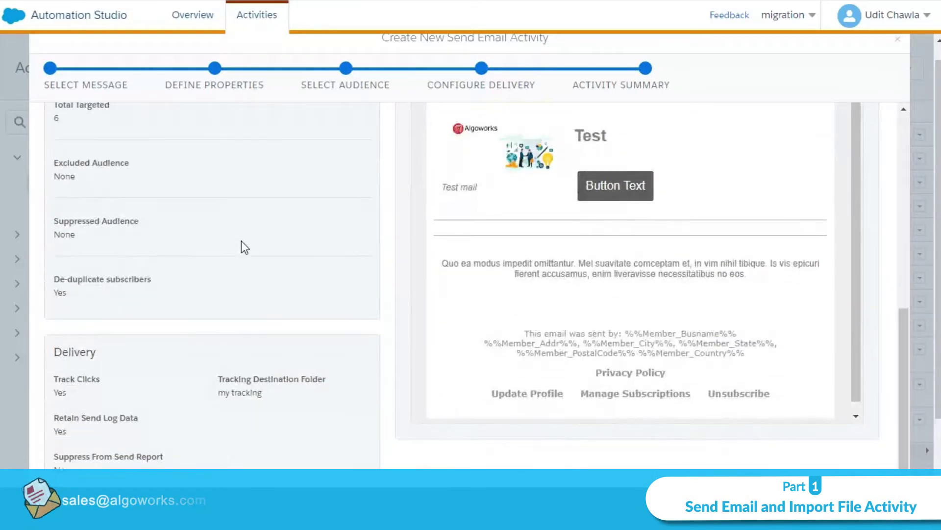
pyautogui.scroll(-2, 578, 307)
pyautogui.scroll(-1, 748, 377)
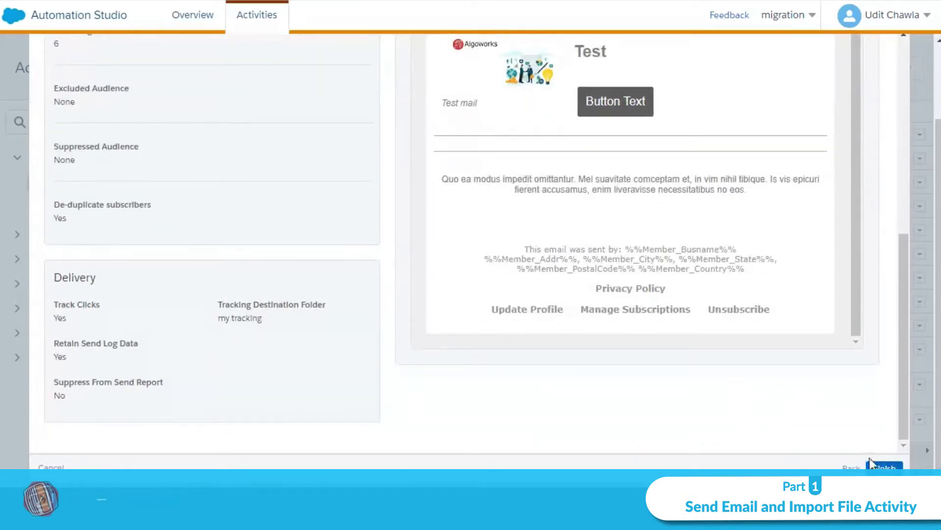
# - Recheck the Send Email activity summary, and cancel the Test Test activity, discarding its unsaved changes
pyautogui.scroll(8, 791, 438)
pyautogui.scroll(2, 798, 216)
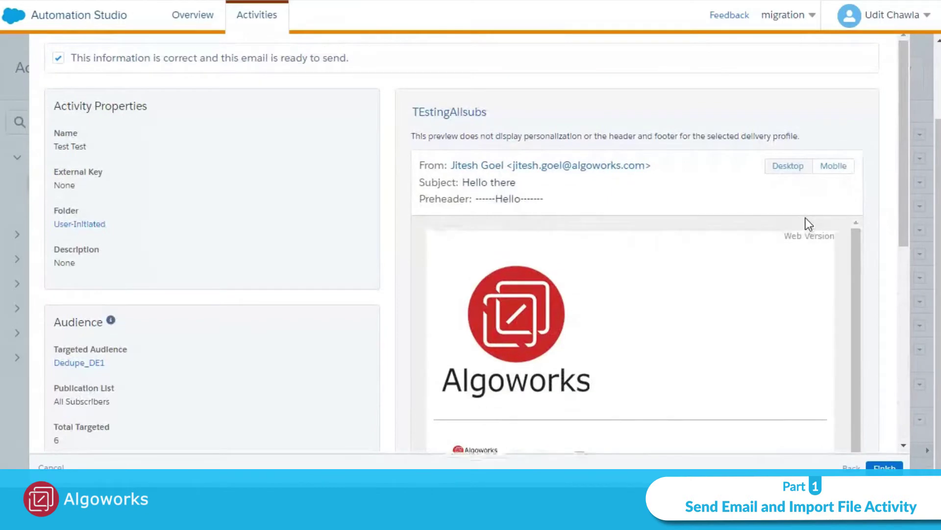
pyautogui.scroll(2, 878, 196)
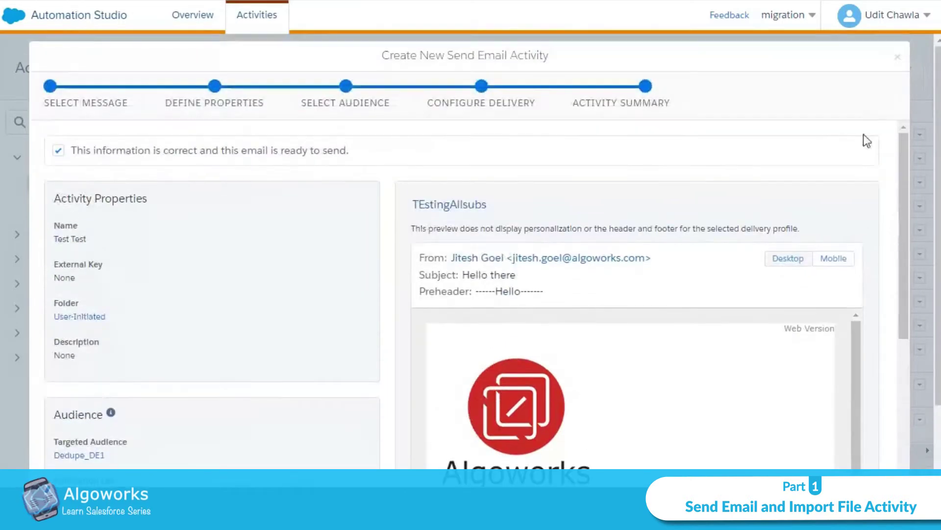
pyautogui.click(898, 58)
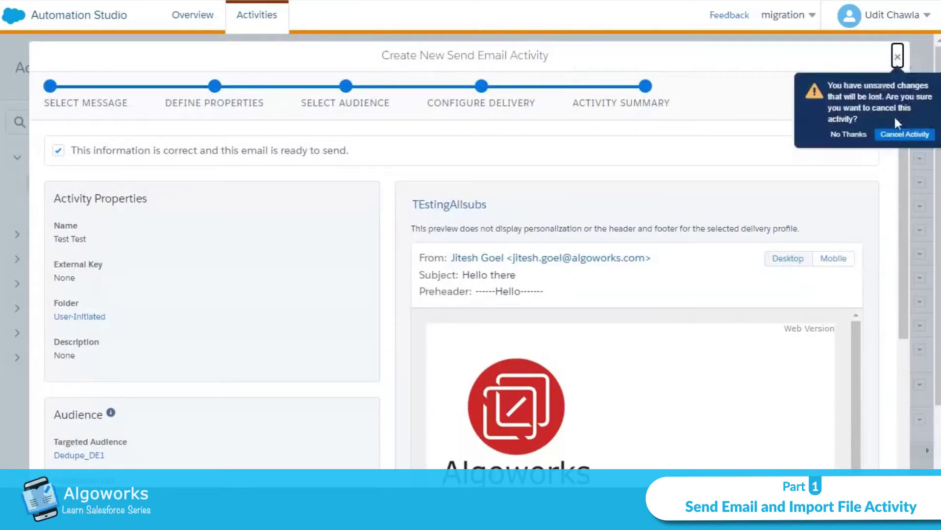
pyautogui.click(896, 135)
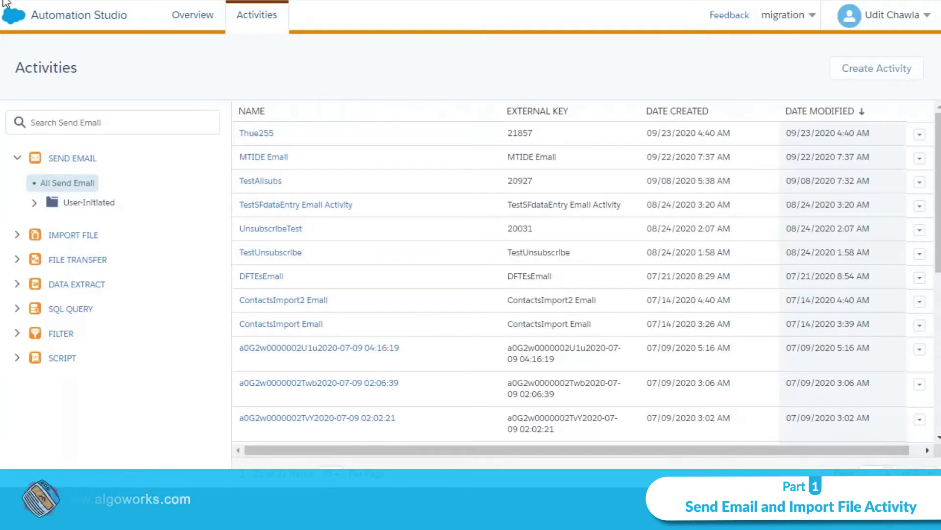
# - Open Email Studio's Email application in a new browser tab
pyautogui.moveTo(7, 19)
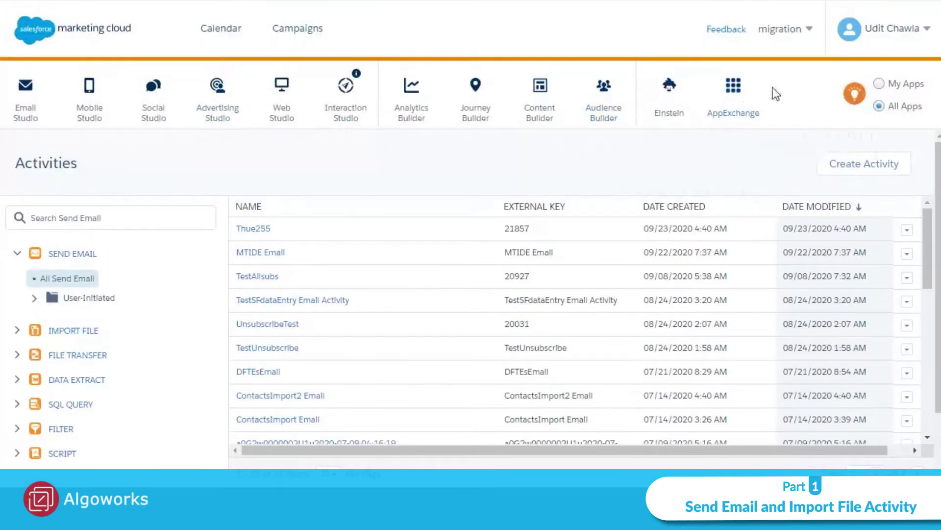
pyautogui.rightClick(43, 147)
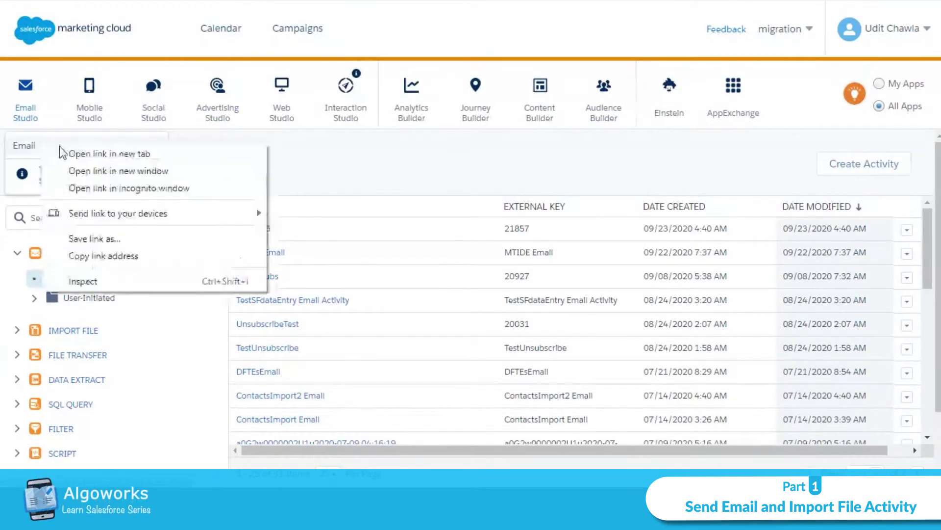
pyautogui.click(98, 152)
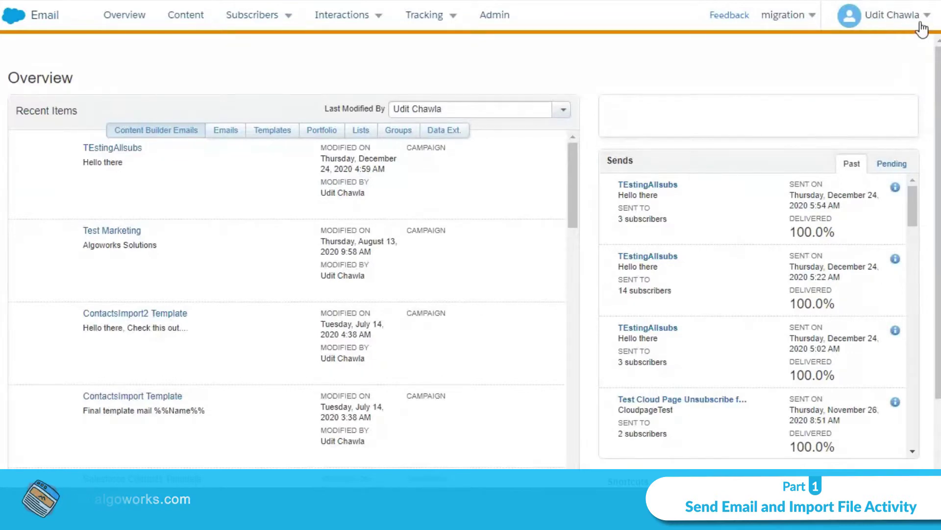
# - Go to Setup and open the FTP Accounts page under Data Management
pyautogui.click(906, 19)
pyautogui.click(838, 53)
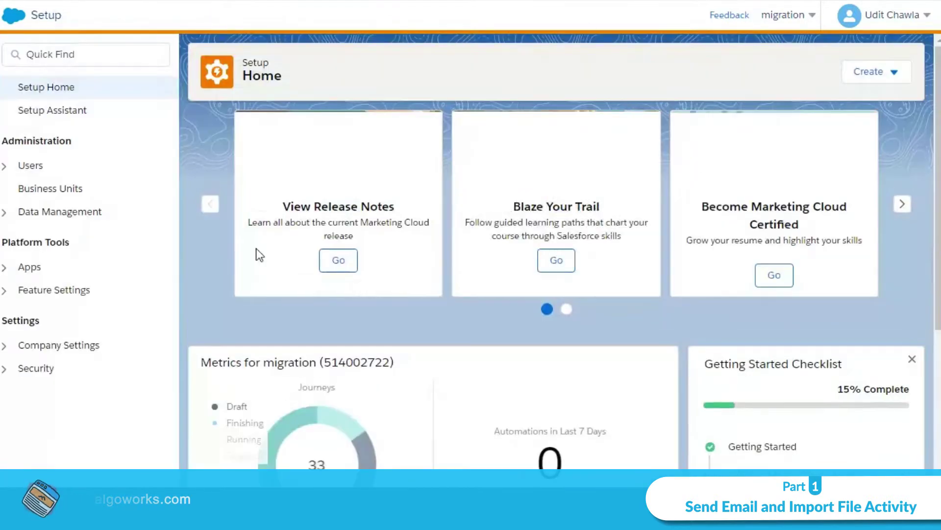
pyautogui.click(5, 268)
pyautogui.click(5, 267)
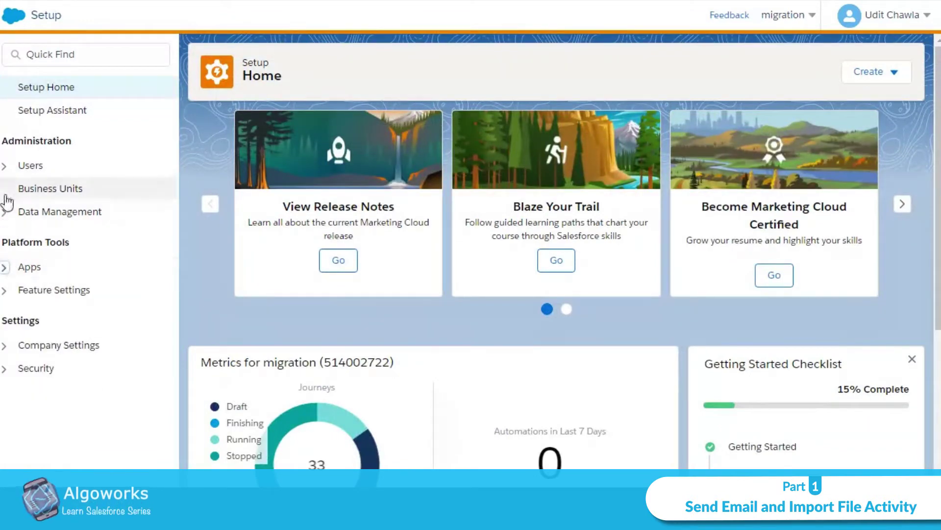
pyautogui.click(10, 211)
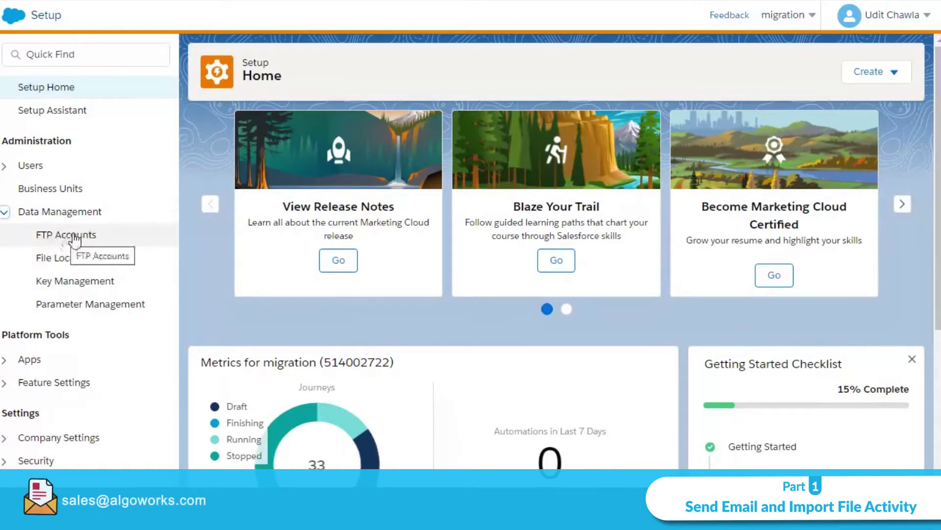
pyautogui.click(57, 239)
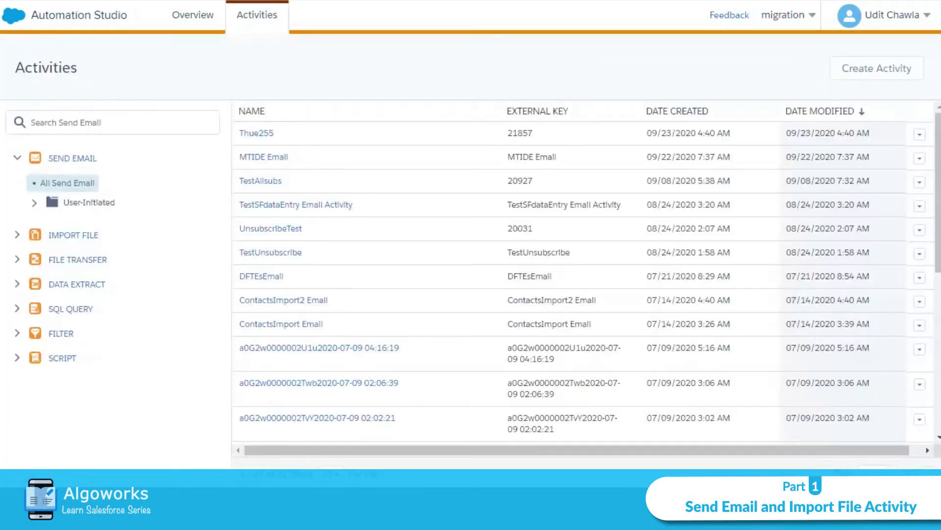
# - In Automation Studio, inspect the configuration and edit availability of the AlgoAccounts import activity, and return to the Import File list
pyautogui.click(71, 237)
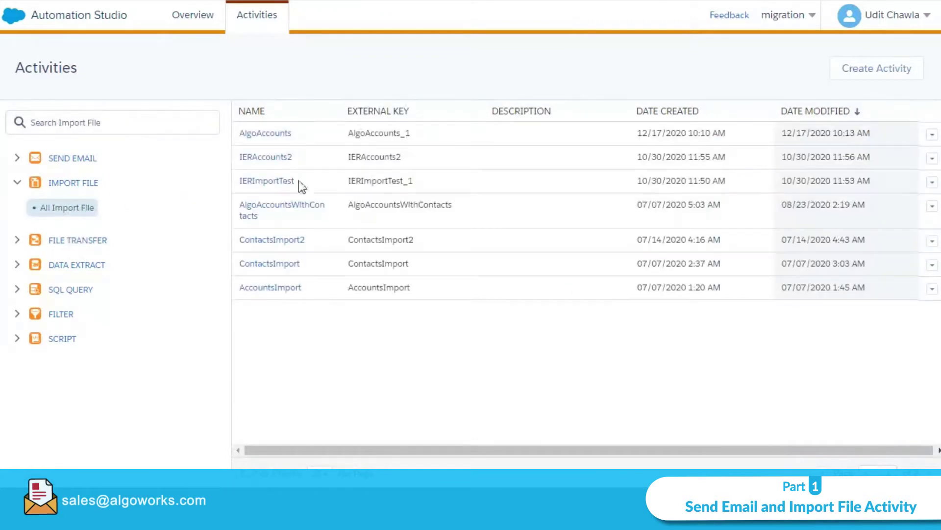
pyautogui.click(263, 134)
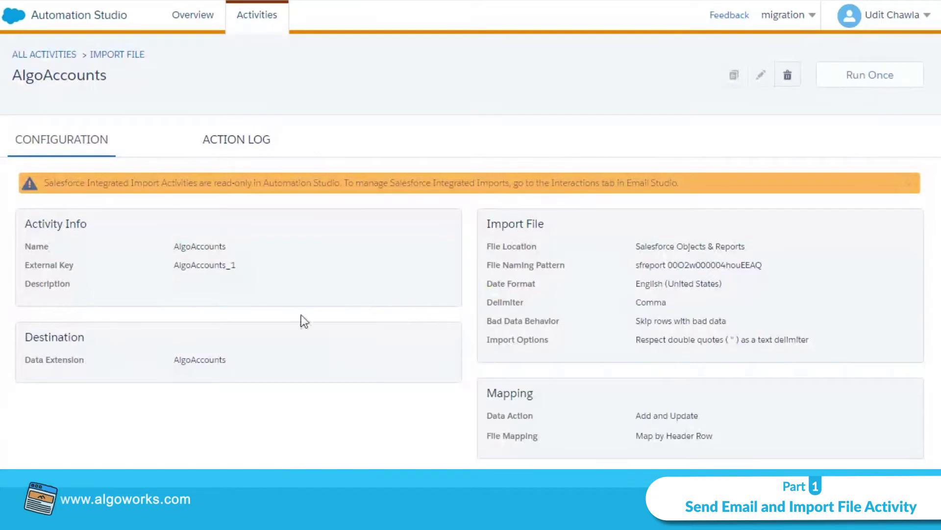
pyautogui.moveTo(750, 82)
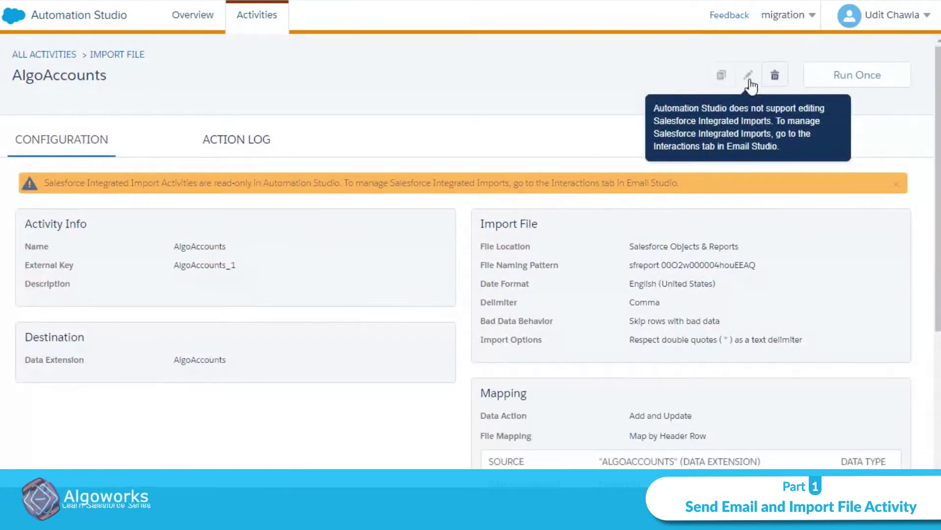
pyautogui.click(129, 55)
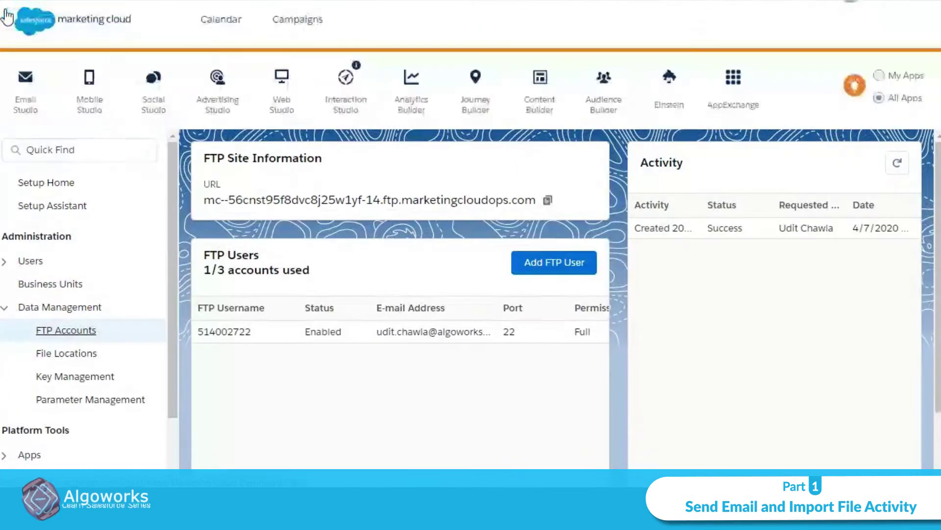
# - Open Email Studio in a new tab and display its Import interactions
pyautogui.write('Ema')
pyautogui.rightClick(31, 138)
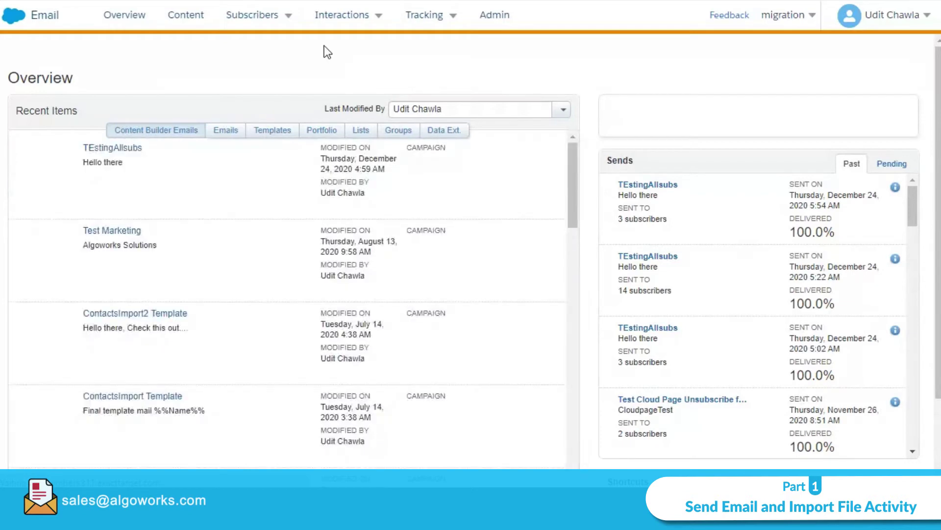
pyautogui.moveTo(371, 34)
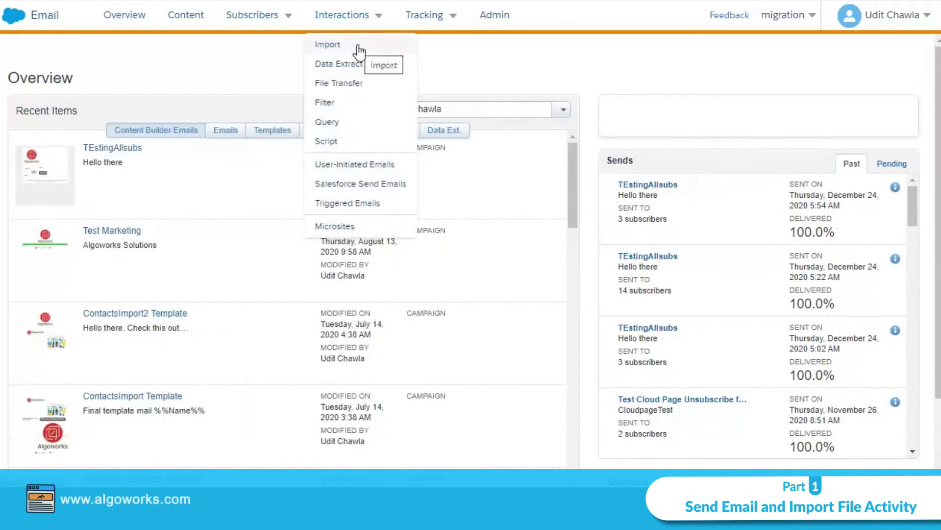
pyautogui.click(359, 46)
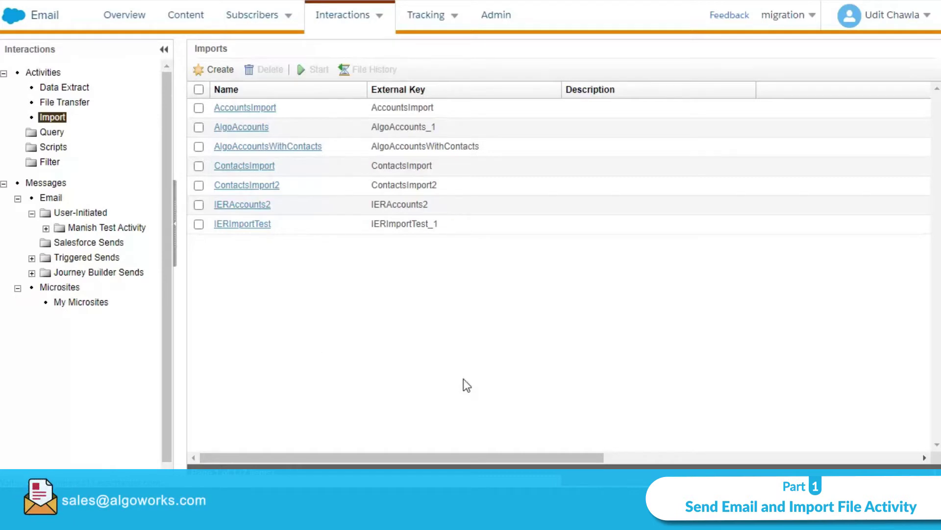
# - Open the AccountsImport definition and examine its source, destination mapping and import action settings
pyautogui.click(220, 70)
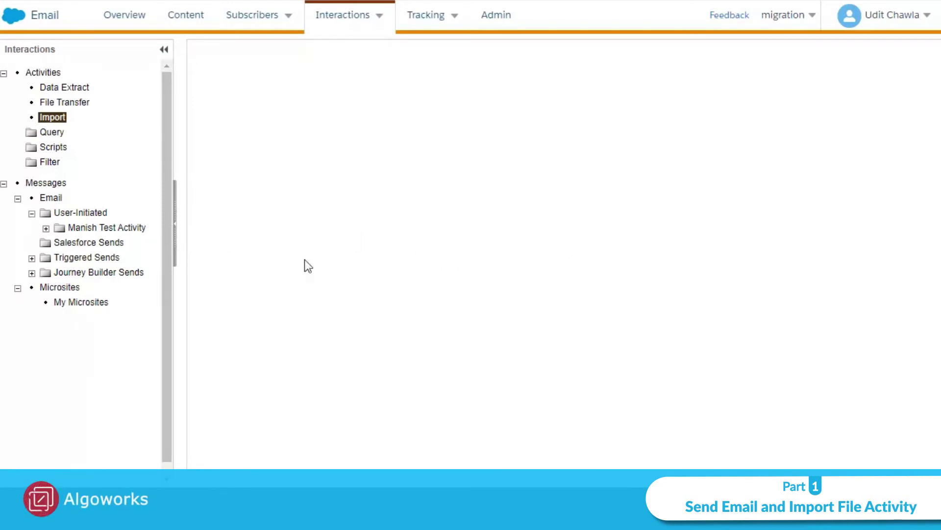
pyautogui.scroll(-4, 599, 278)
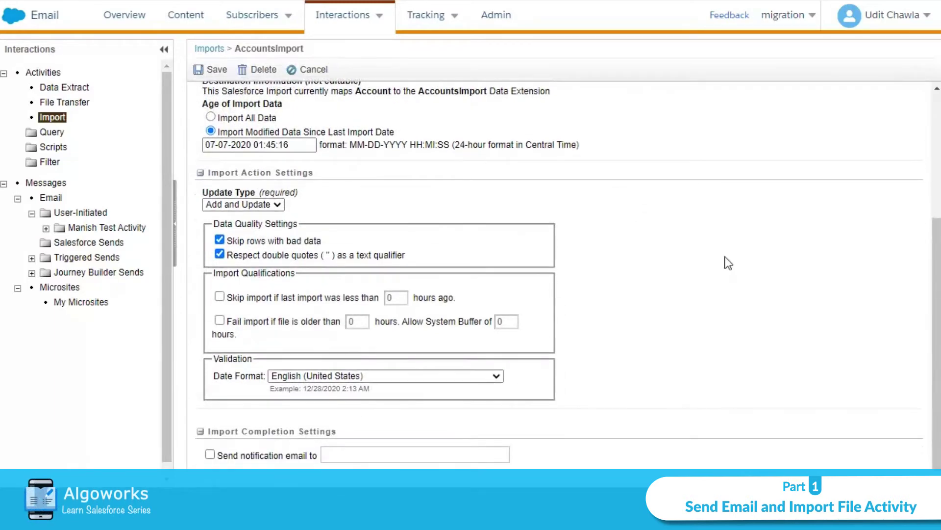
pyautogui.scroll(2, 652, 311)
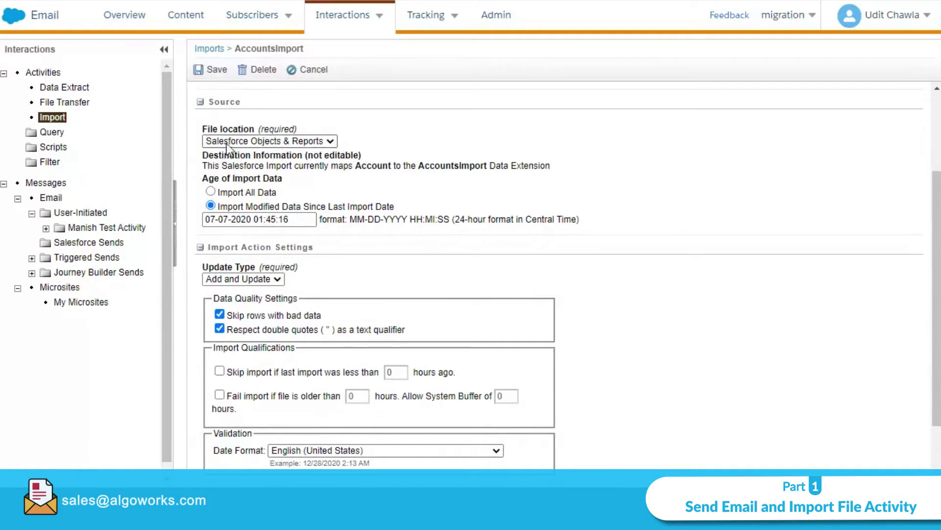
pyautogui.scroll(3, 381, 201)
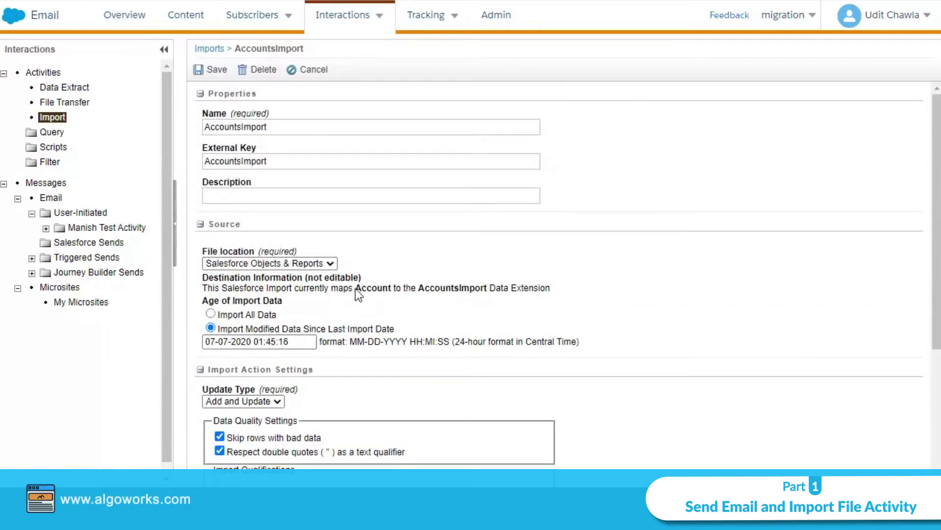
pyautogui.doubleClick(373, 288)
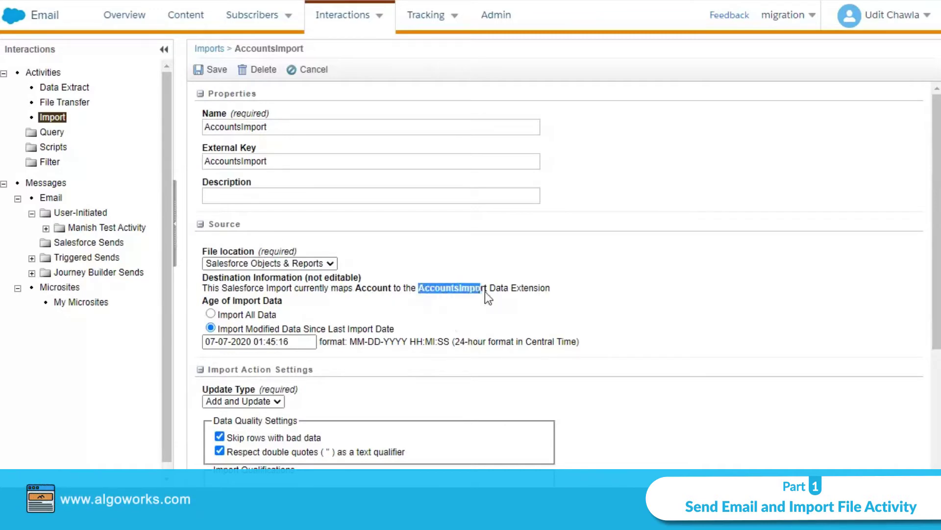
pyautogui.moveTo(485, 292); pyautogui.dragTo(488, 294)
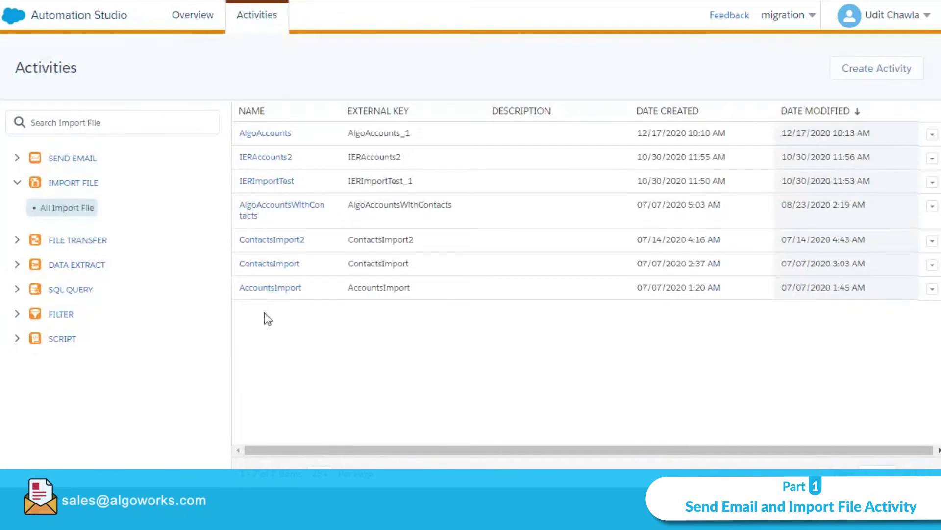
# - Return to Automation Studio and start a new activity of the Import File type
pyautogui.click(845, 70)
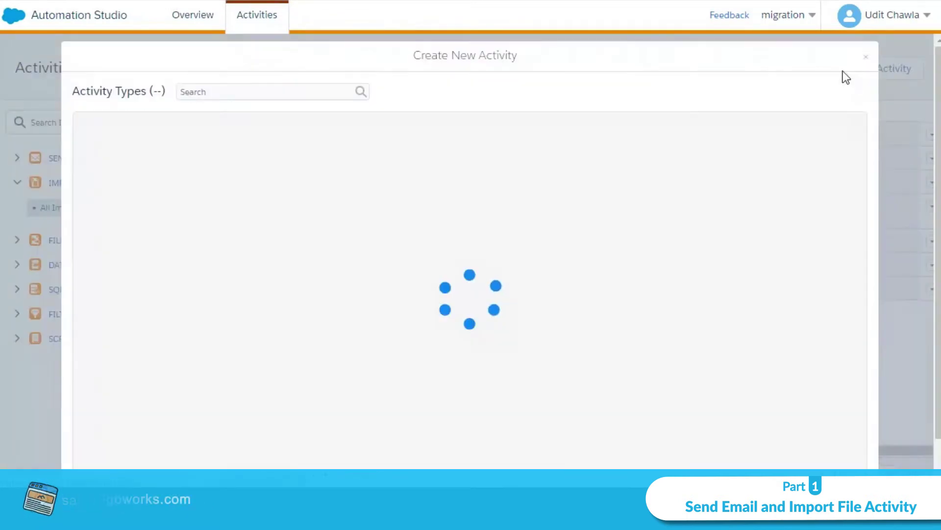
pyautogui.click(466, 161)
pyautogui.scroll(-1, 753, 420)
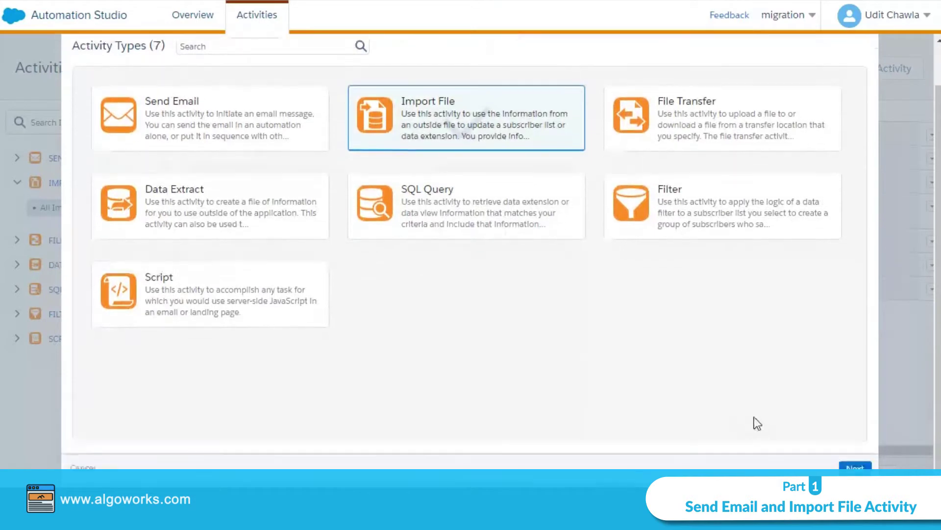
pyautogui.click(855, 466)
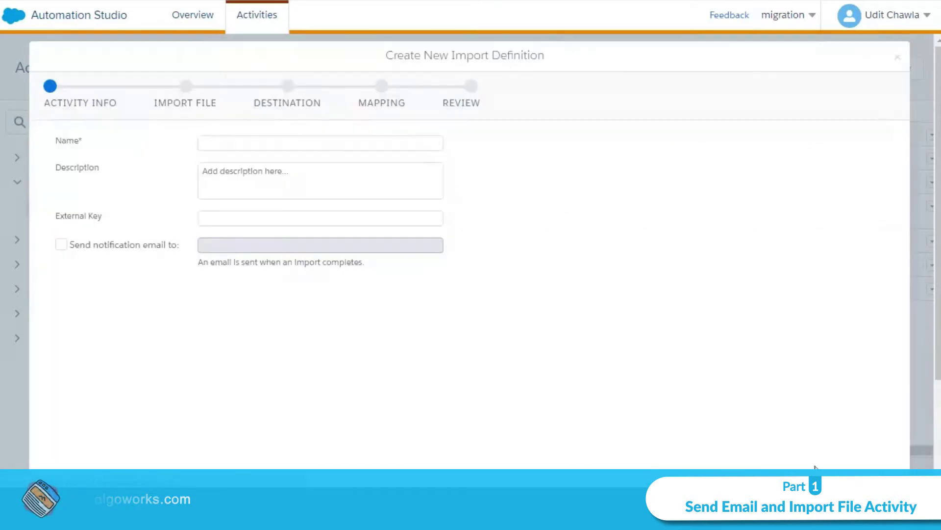
# - Name the import definition Test, leave the notification email disabled, and continue to the import file settings
pyautogui.click(222, 142)
pyautogui.write('Test')
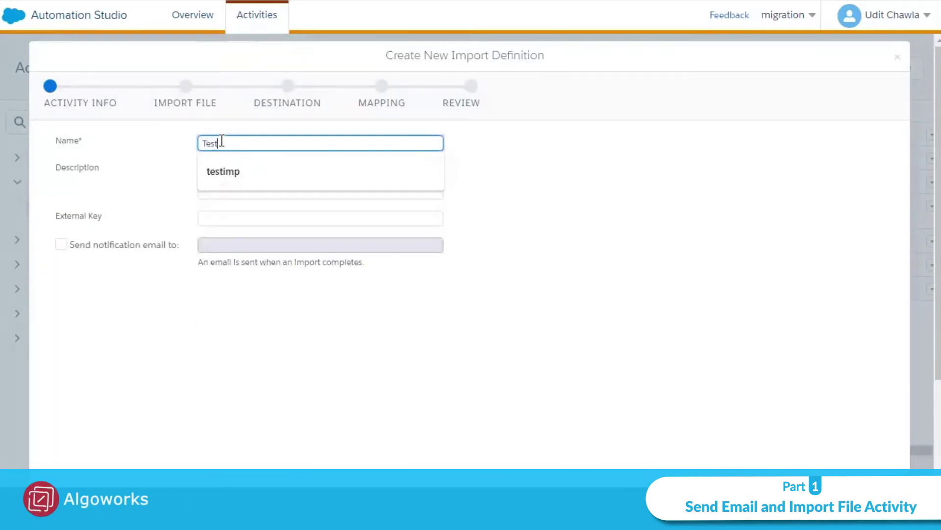
pyautogui.click(563, 283)
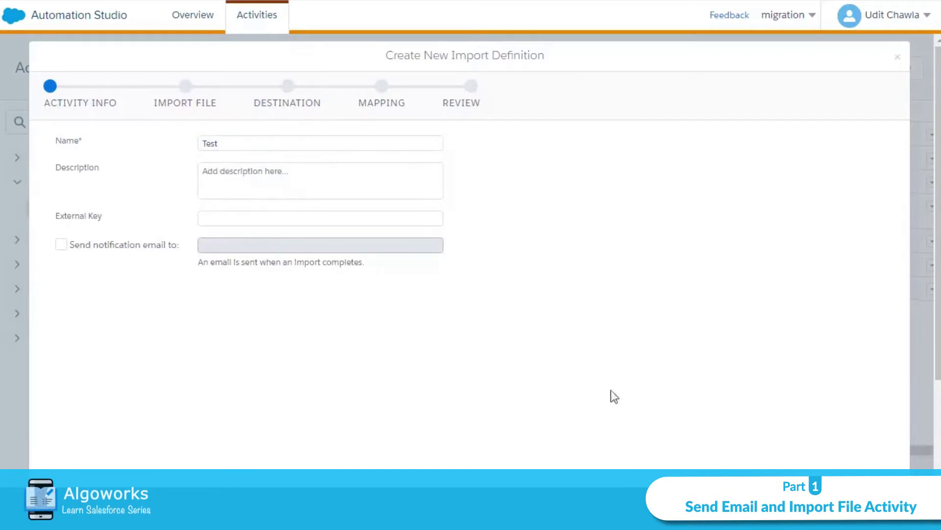
pyautogui.scroll(-3, 791, 430)
pyautogui.scroll(3, 586, 399)
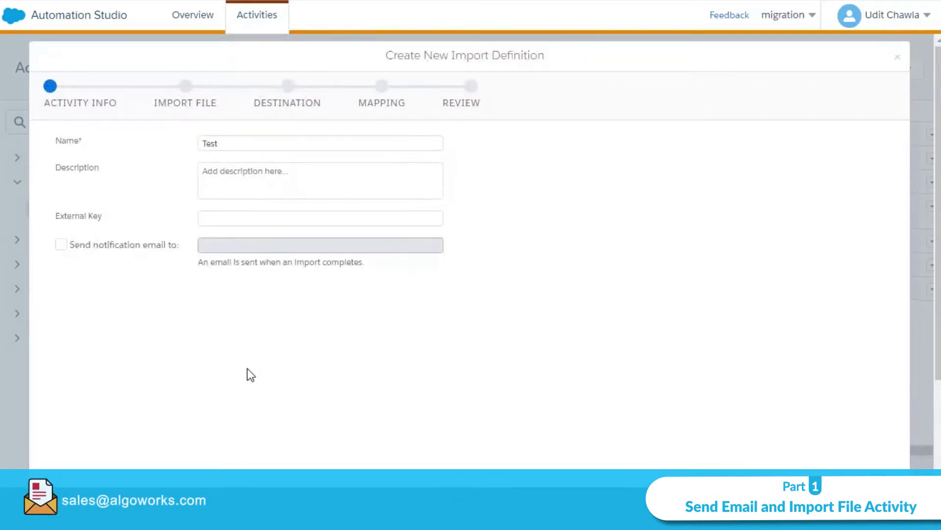
pyautogui.click(61, 246)
pyautogui.click(61, 248)
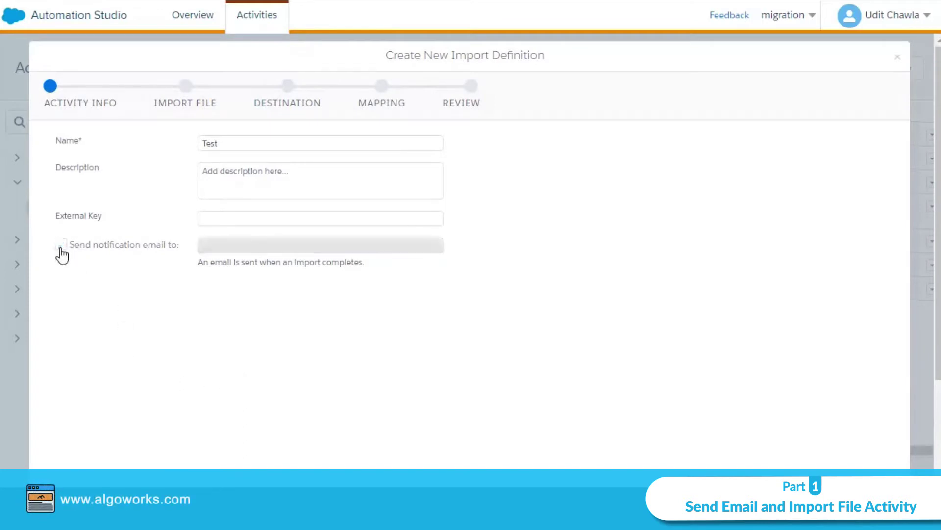
pyautogui.scroll(-3, 746, 444)
pyautogui.click(887, 467)
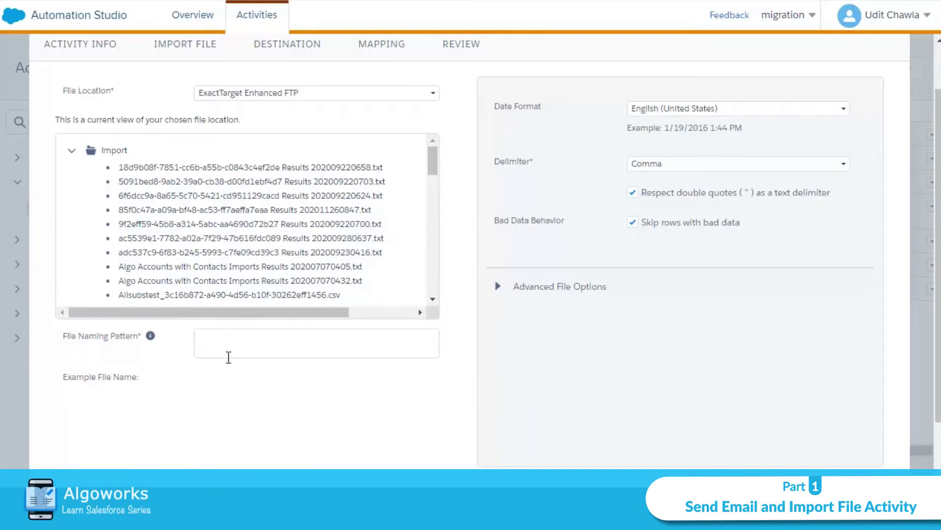
# - Examine the file naming pattern field with its date variable option, and the date format, delimiter and bad data settings
pyautogui.click(241, 345)
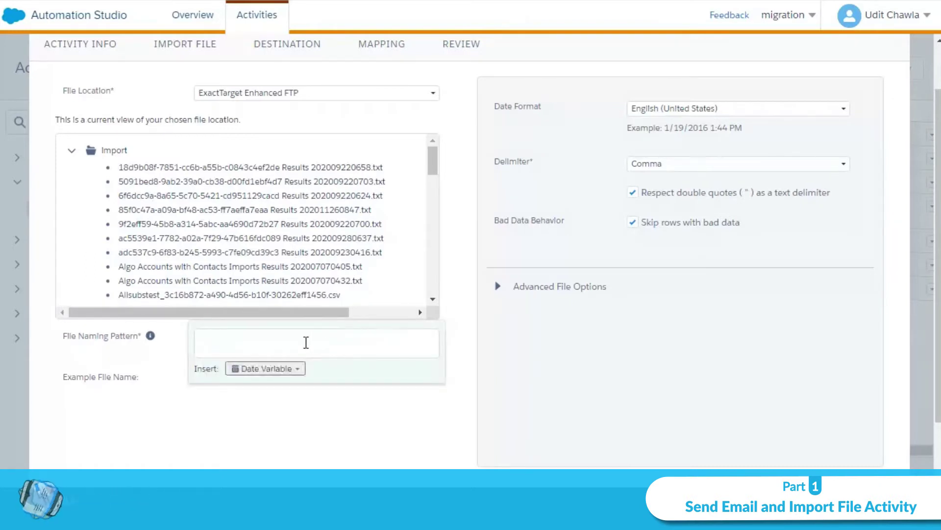
pyautogui.click(651, 206)
pyautogui.scroll(-2, 675, 273)
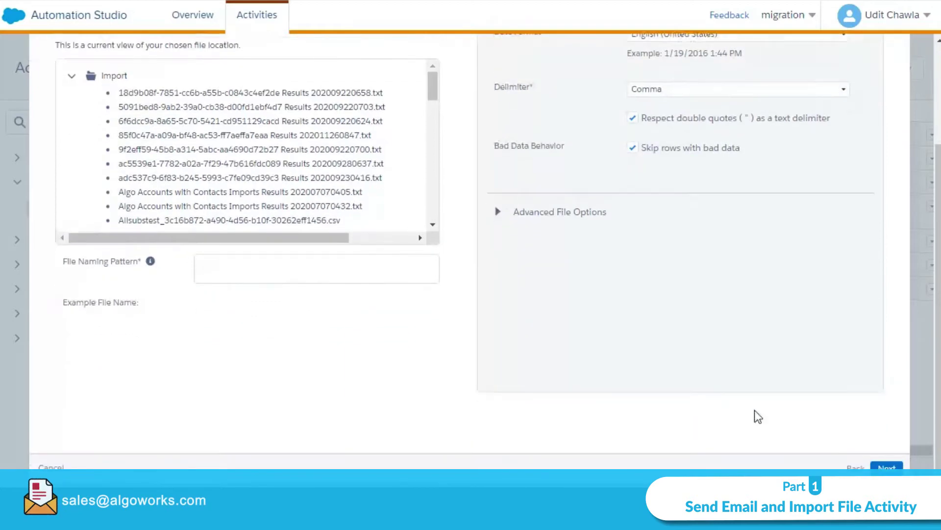
pyautogui.scroll(3, 862, 456)
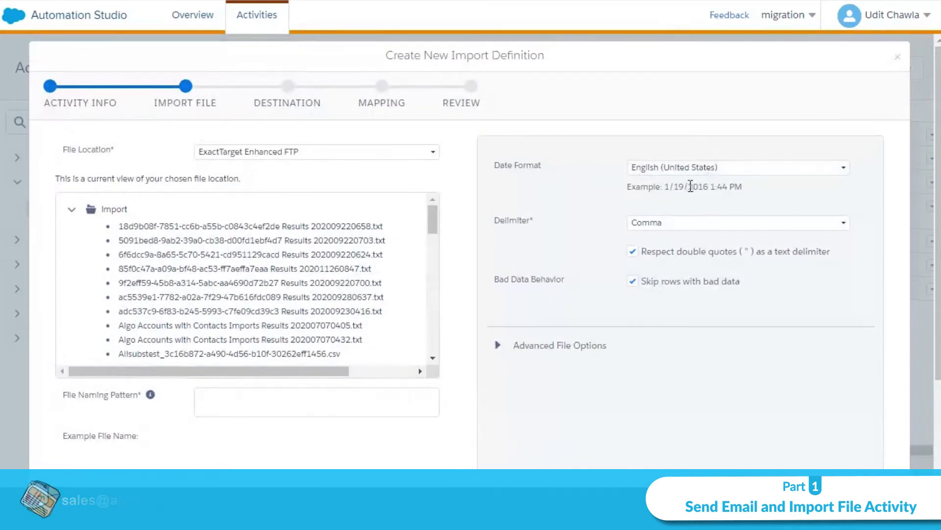
# - Set the import file's naming pattern to Test and continue to the destination selection
pyautogui.scroll(-3, 734, 373)
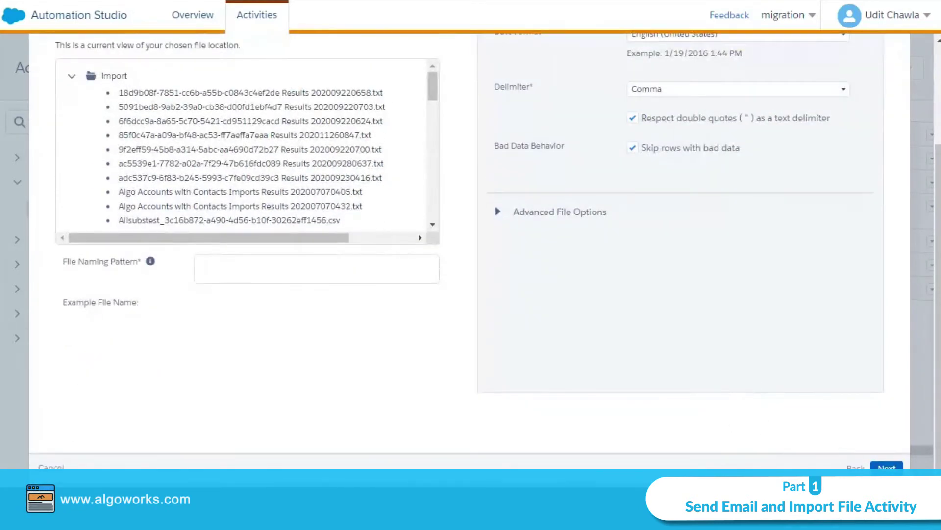
pyautogui.click(880, 466)
pyautogui.click(247, 261)
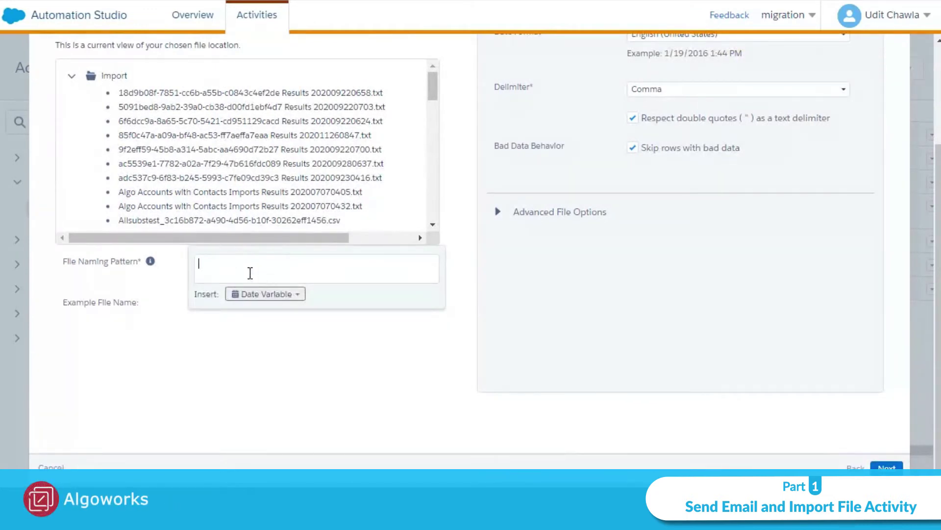
pyautogui.click(269, 393)
pyautogui.scroll(3, 254, 389)
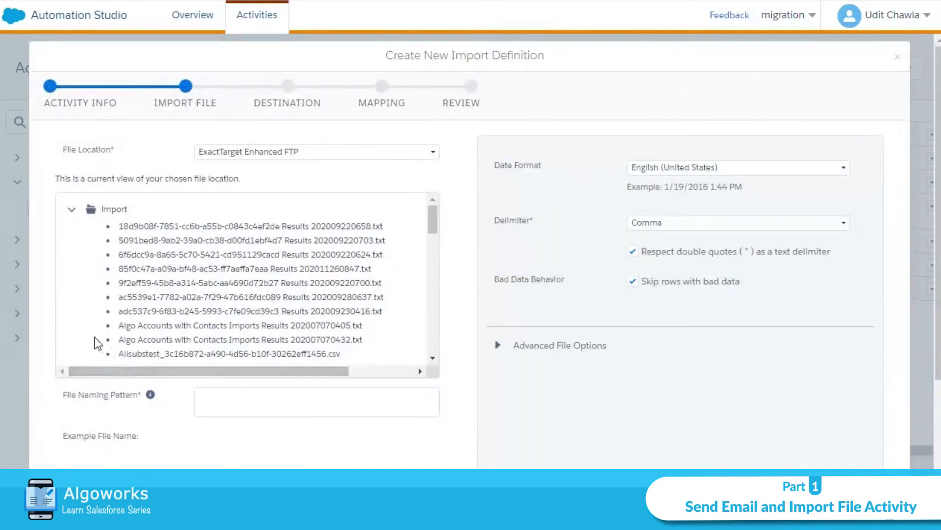
pyautogui.click(272, 403)
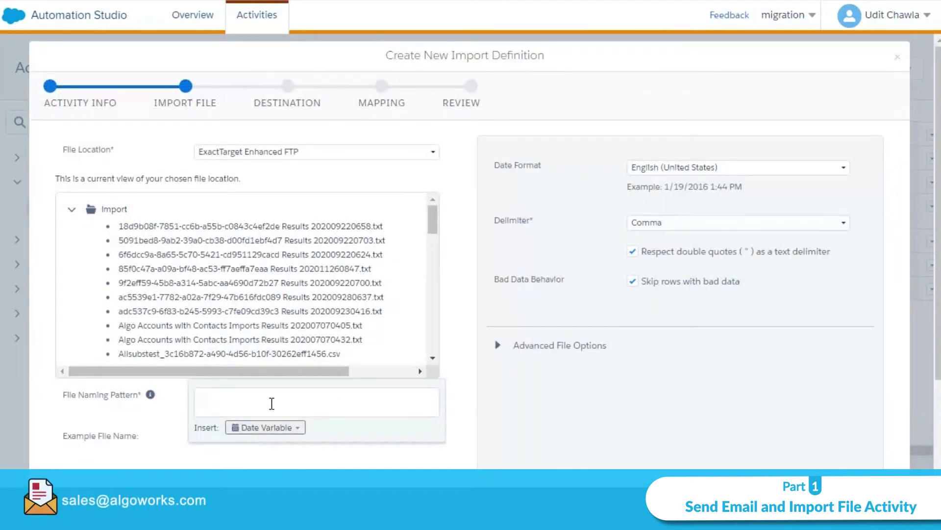
pyautogui.write('Test')
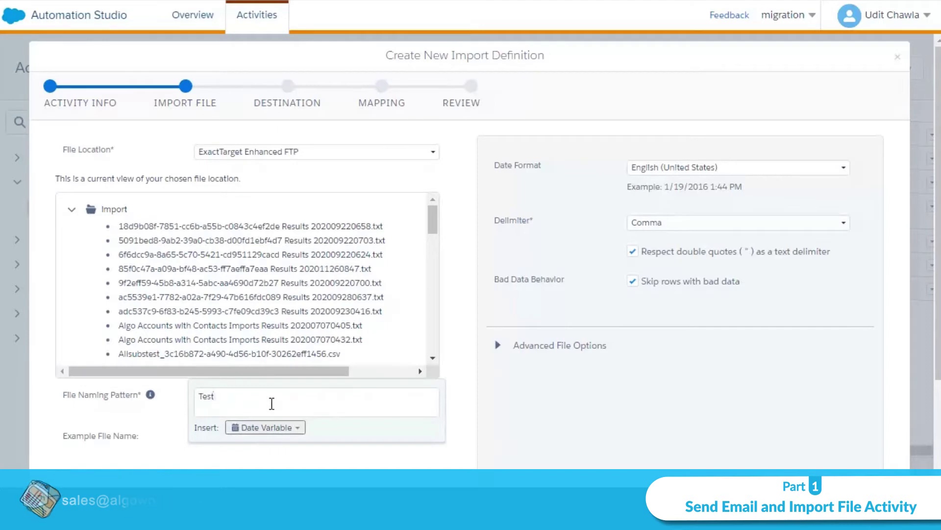
pyautogui.click(471, 401)
pyautogui.scroll(-3, 480, 343)
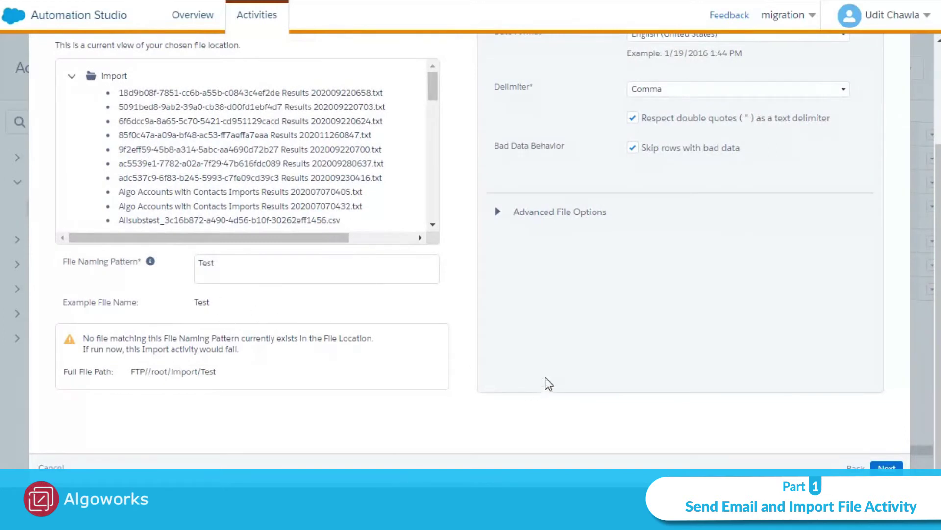
pyautogui.click(883, 467)
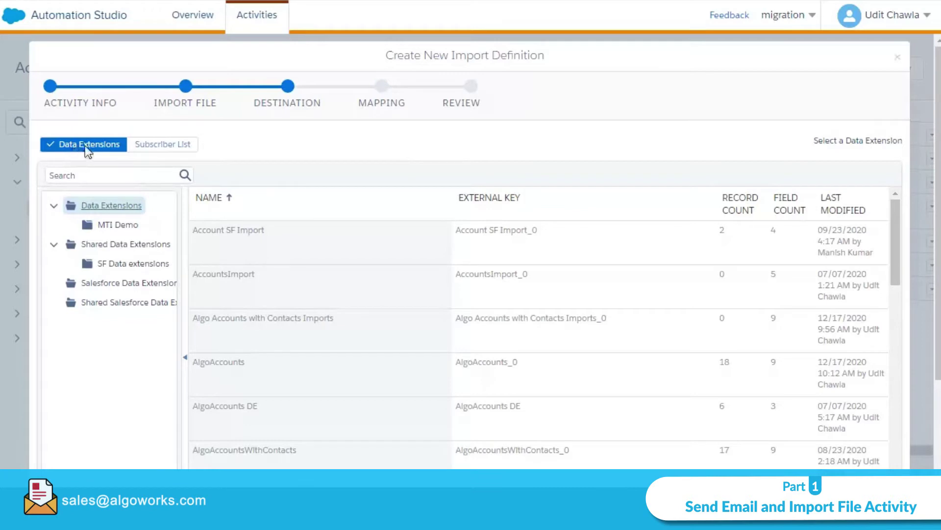
# - Check the subscriber list option, choose the Account SF Import data extension as the destination, and continue to the mapping
pyautogui.click(168, 145)
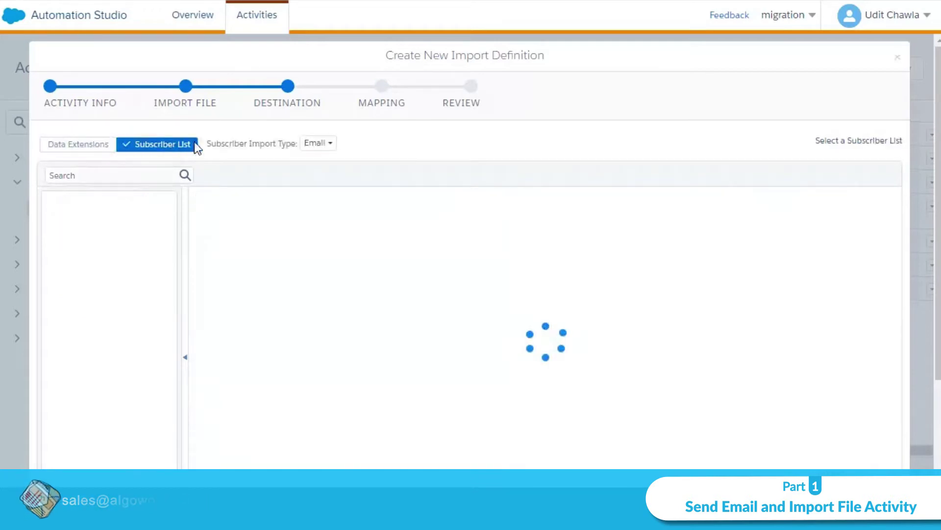
pyautogui.click(99, 147)
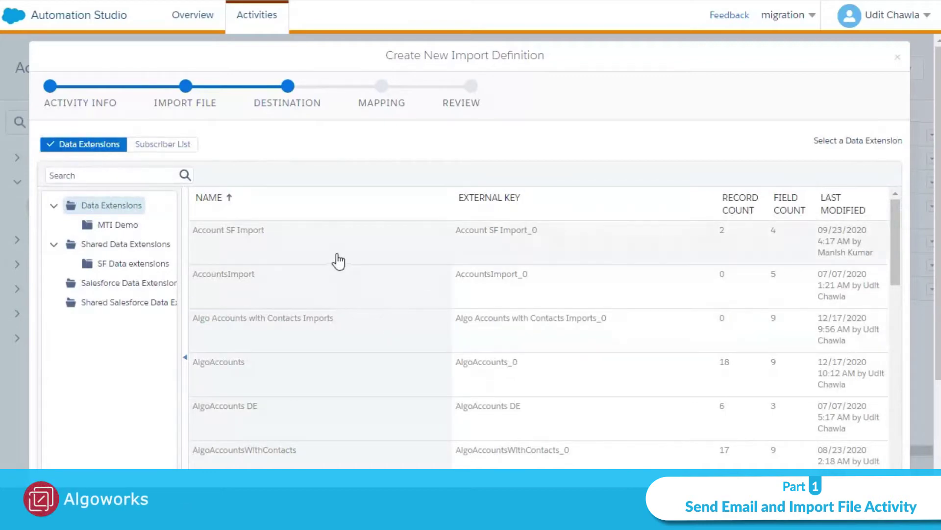
pyautogui.click(387, 256)
pyautogui.scroll(-5, 721, 293)
pyautogui.scroll(5, 416, 263)
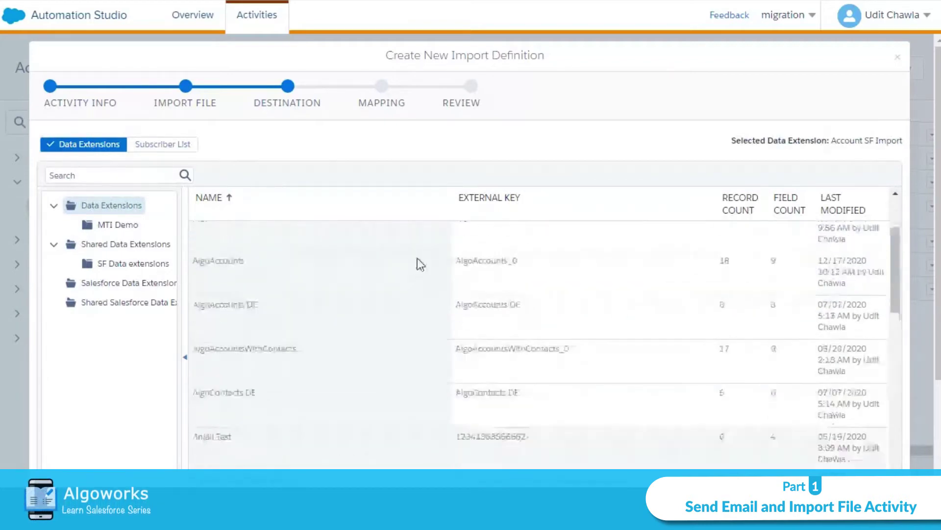
pyautogui.scroll(-10, 771, 414)
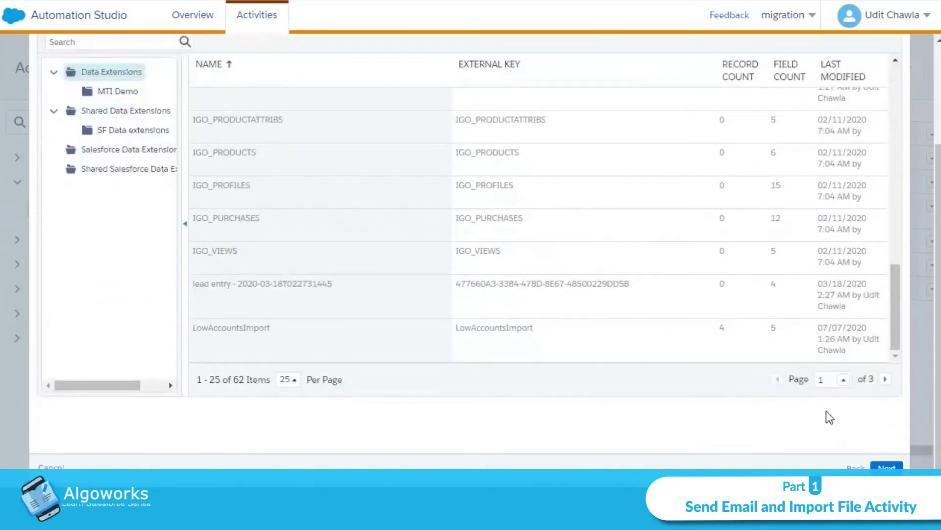
pyautogui.click(887, 466)
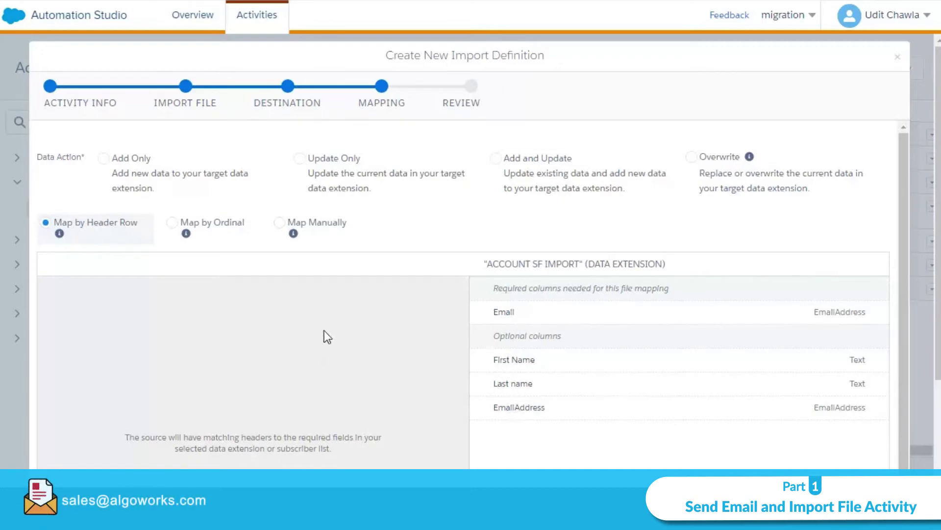
# - Examine the available data actions and compare the Map by Ordinal and Map Manually mapping methods
pyautogui.scroll(-1, 316, 338)
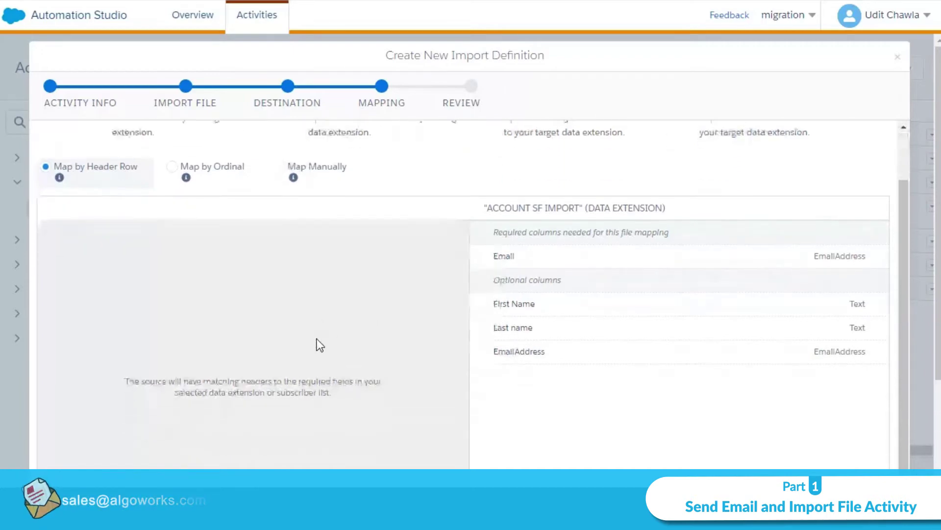
pyautogui.scroll(1, 308, 341)
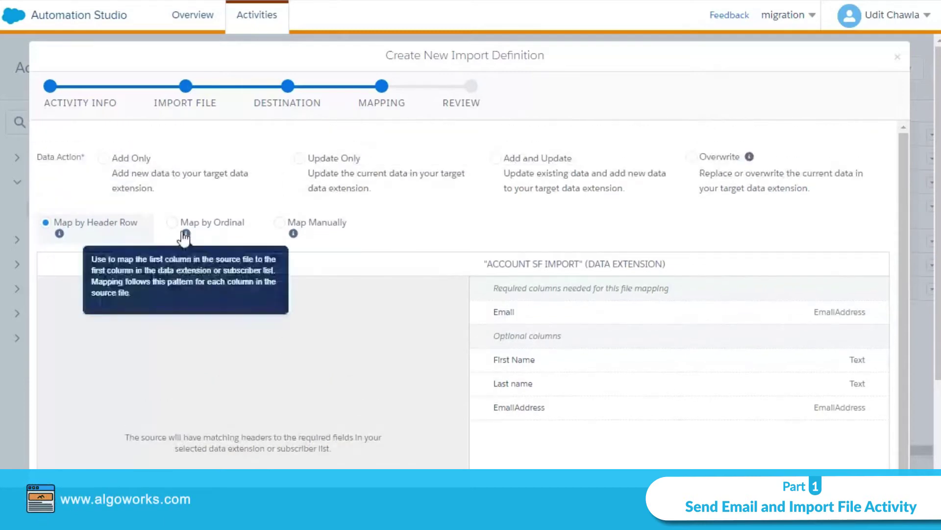
pyautogui.click(172, 222)
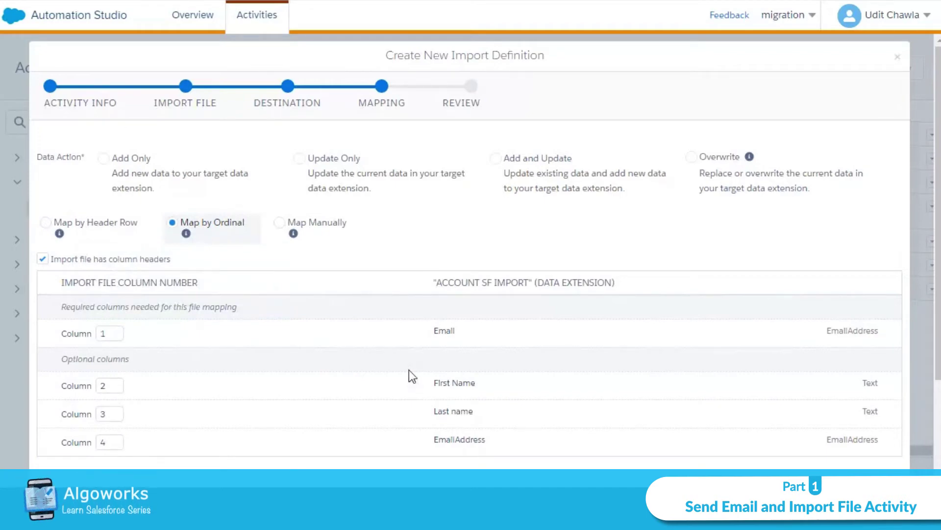
pyautogui.moveTo(219, 221)
pyautogui.click(279, 222)
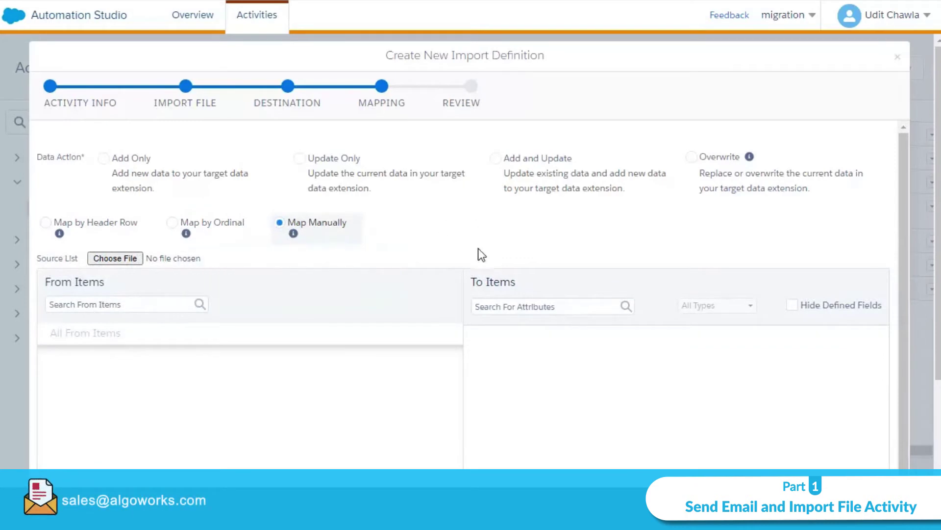
pyautogui.scroll(-1, 479, 250)
pyautogui.scroll(1, 505, 302)
pyautogui.scroll(-3, 785, 417)
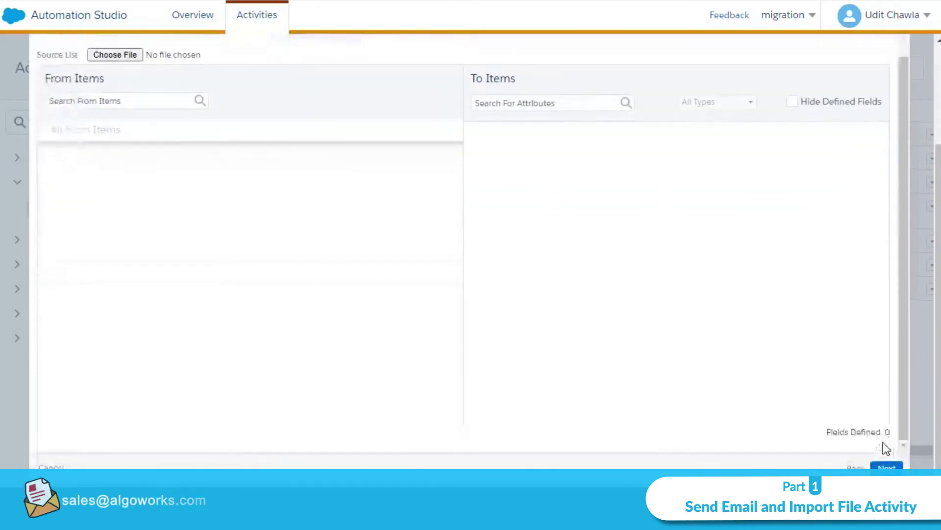
# - Choose Map by Header Row with the Add and Update data action, and continue to the review
pyautogui.scroll(2, 28, 119)
pyautogui.click(46, 90)
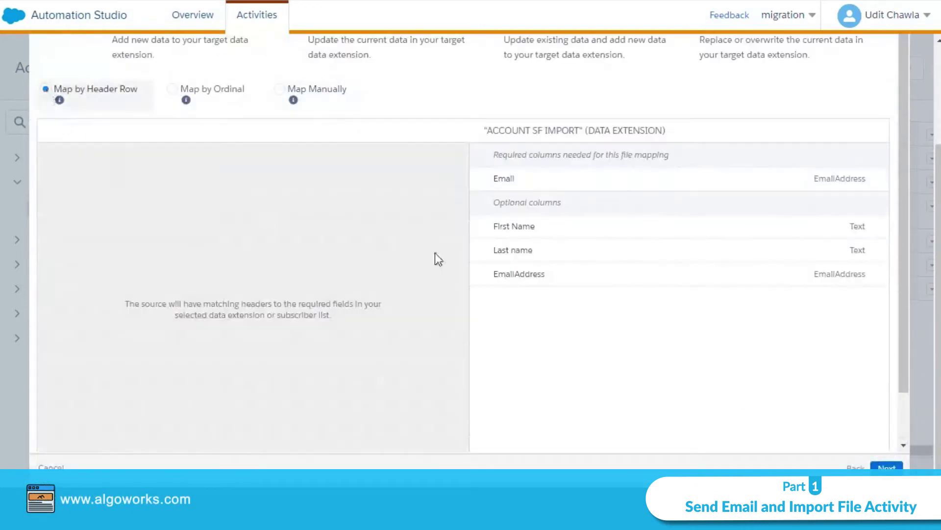
pyautogui.scroll(-2, 639, 290)
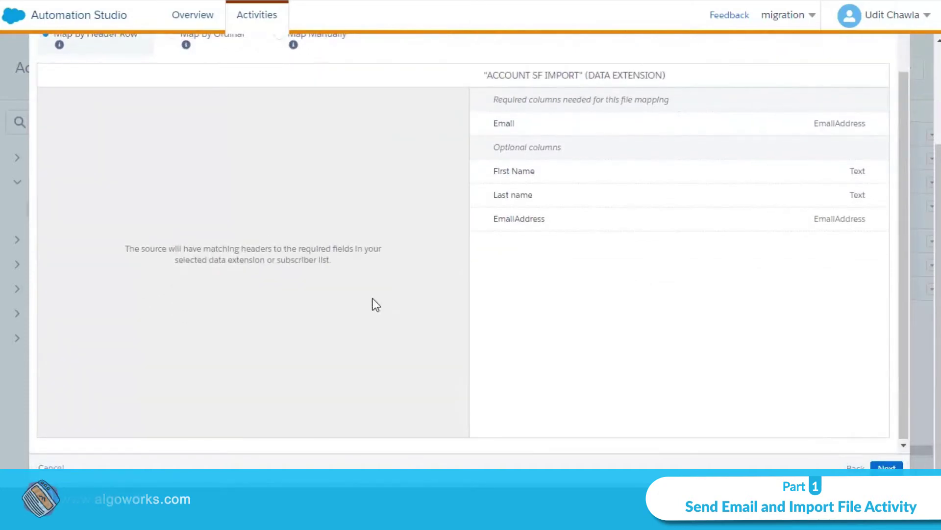
pyautogui.scroll(2, 348, 299)
pyautogui.scroll(3, 348, 298)
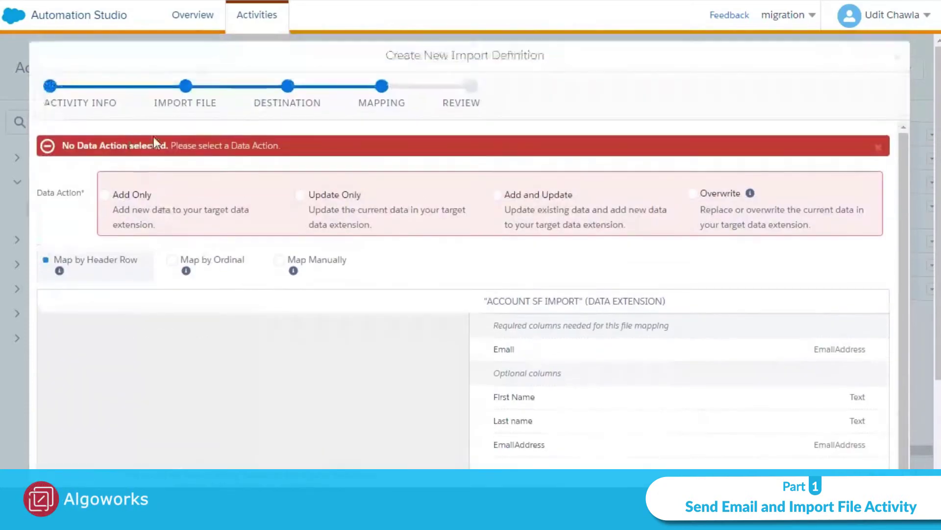
pyautogui.click(497, 194)
pyautogui.scroll(-2, 680, 301)
pyautogui.scroll(-3, 678, 300)
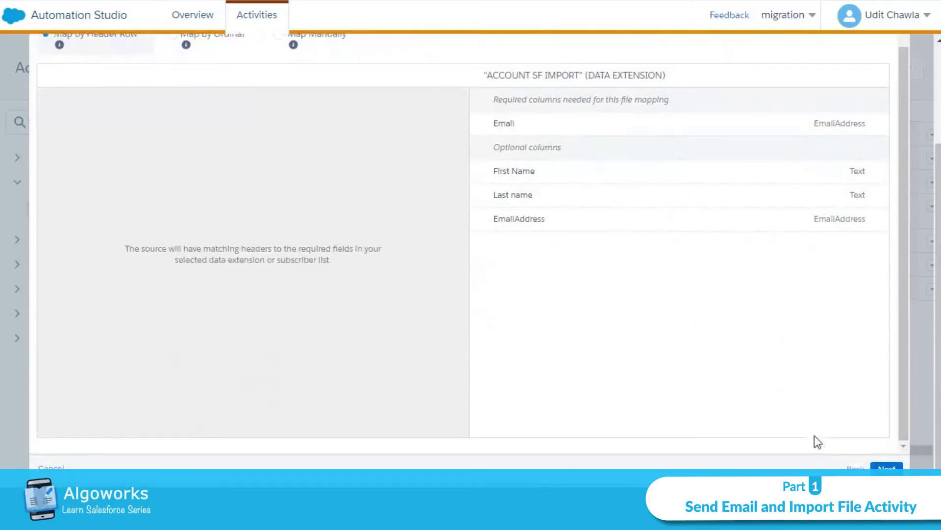
pyautogui.click(878, 466)
# - Review the import definition's summary, and discard the activity without saving it
pyautogui.scroll(3, 157, 258)
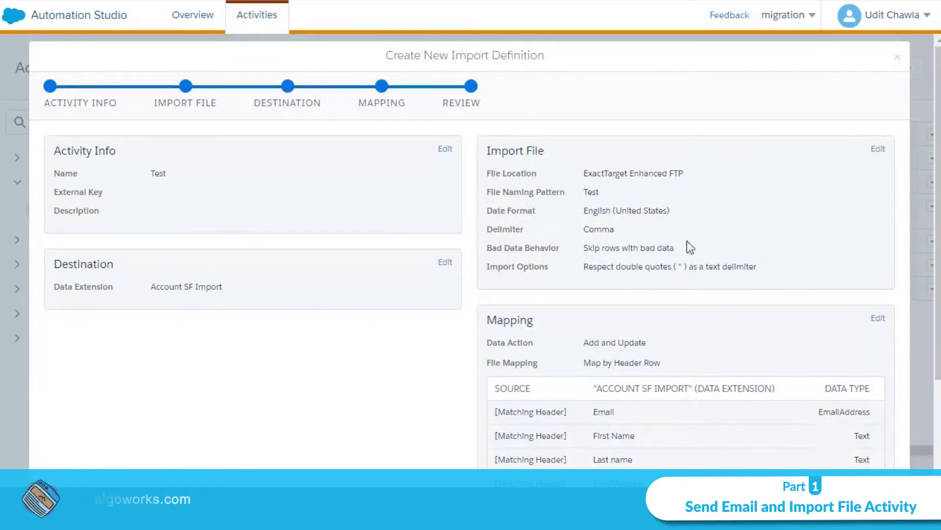
pyautogui.scroll(-3, 714, 259)
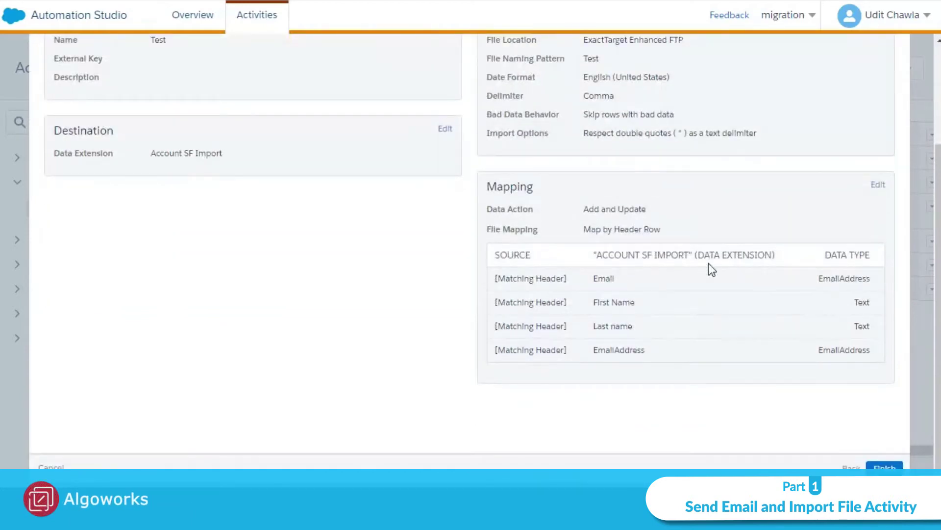
pyautogui.scroll(3, 708, 265)
pyautogui.scroll(-3, 708, 259)
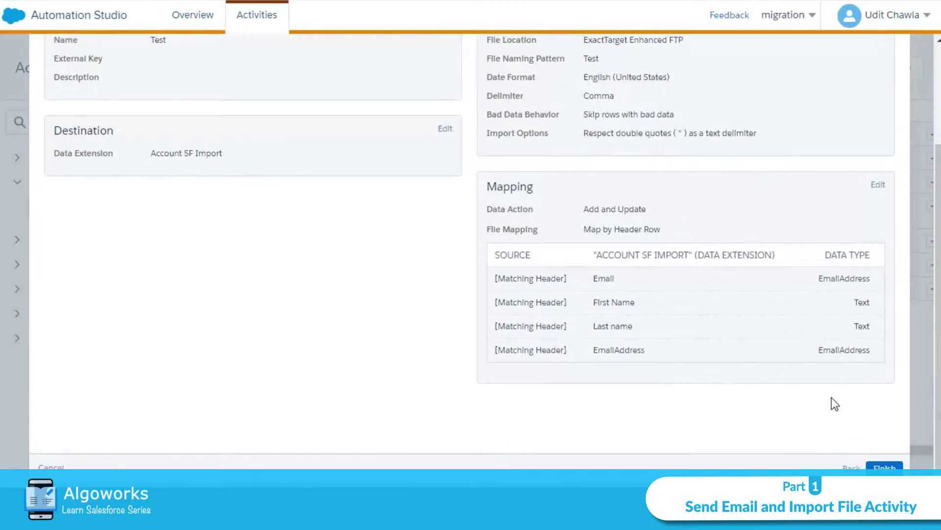
pyautogui.scroll(3, 835, 403)
pyautogui.click(897, 56)
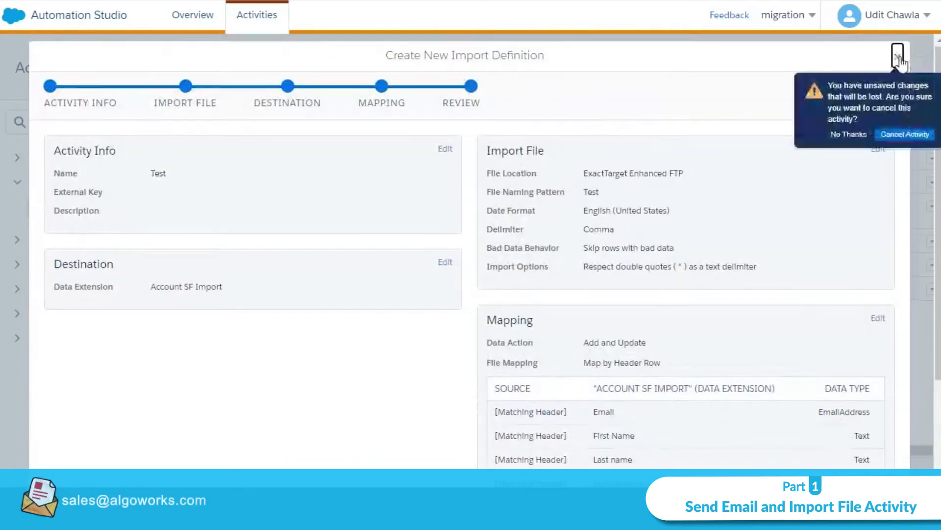
pyautogui.click(883, 135)
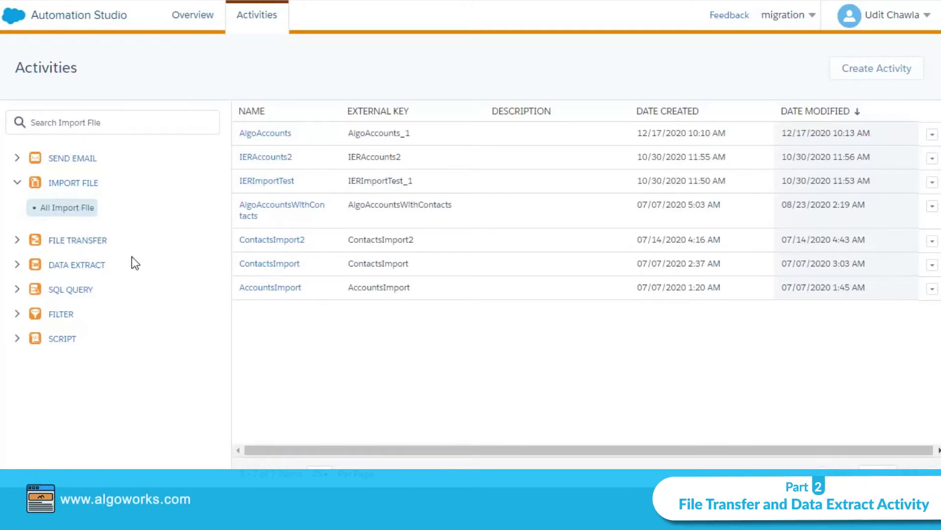
# - List the File Transfer activities, select the File Transfer type for a new activity, and cancel its creation
pyautogui.click(84, 241)
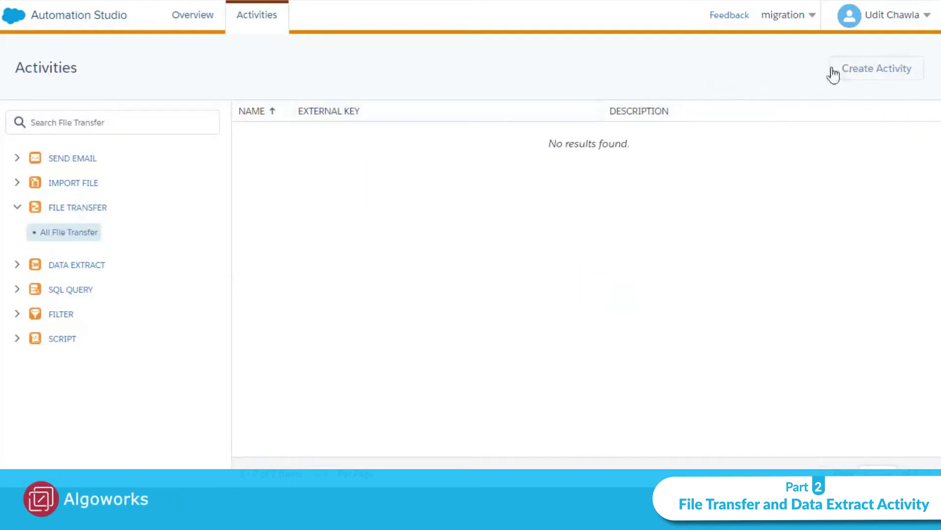
pyautogui.click(855, 73)
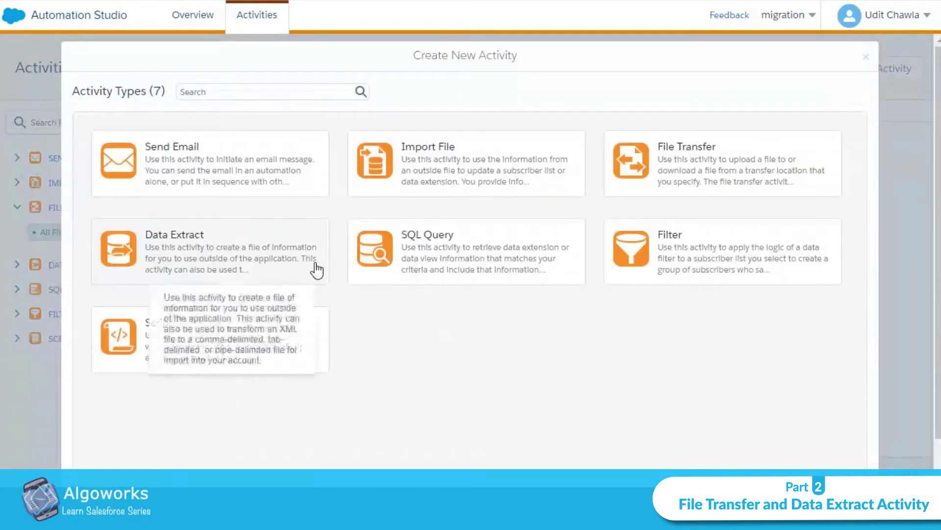
pyautogui.click(719, 184)
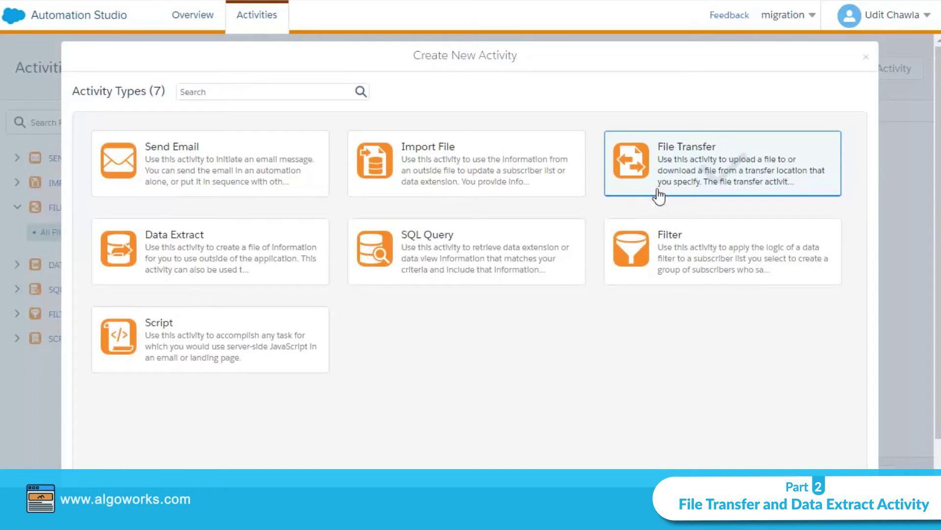
pyautogui.click(867, 58)
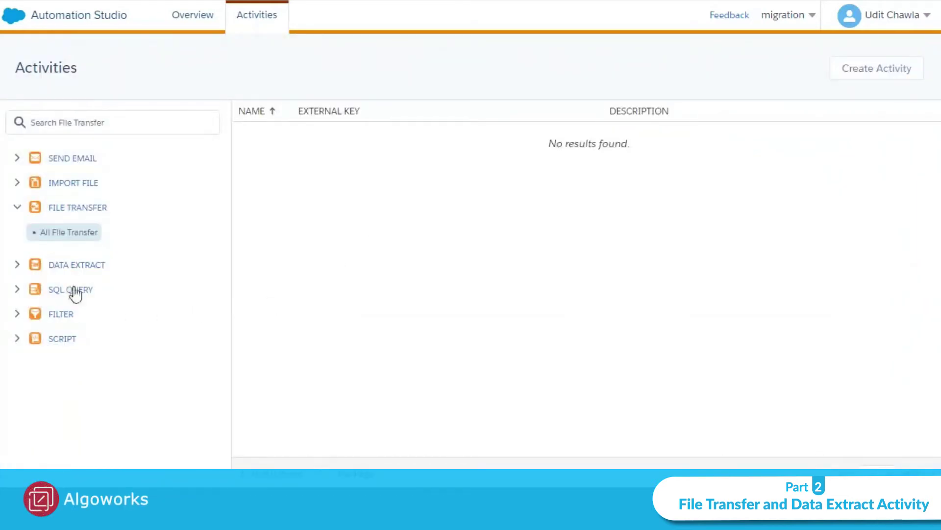
# - List the Data Extract activities and start a new activity of the Data Extract type
pyautogui.click(69, 267)
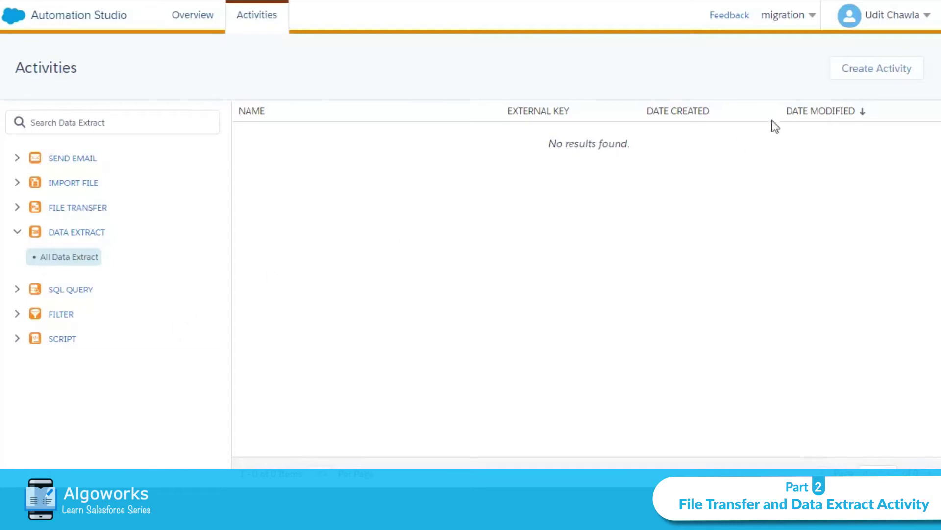
pyautogui.click(843, 76)
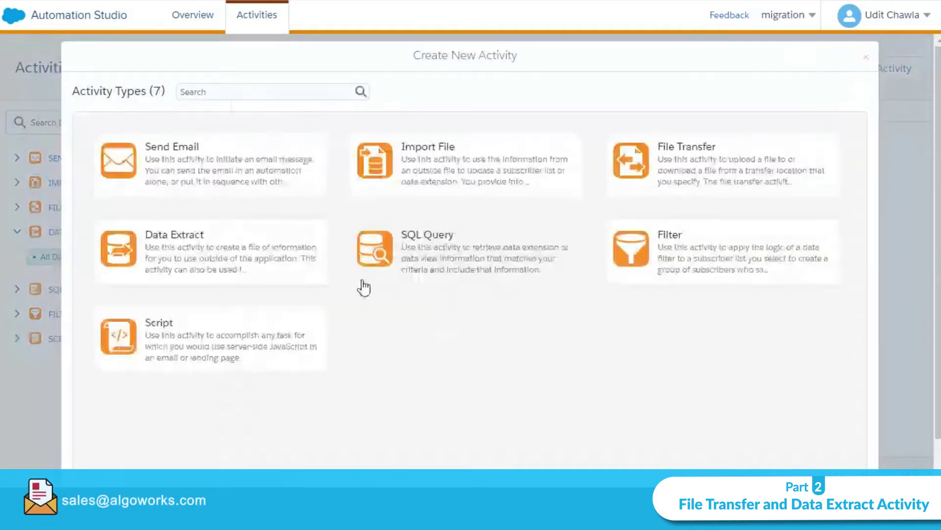
pyautogui.click(311, 280)
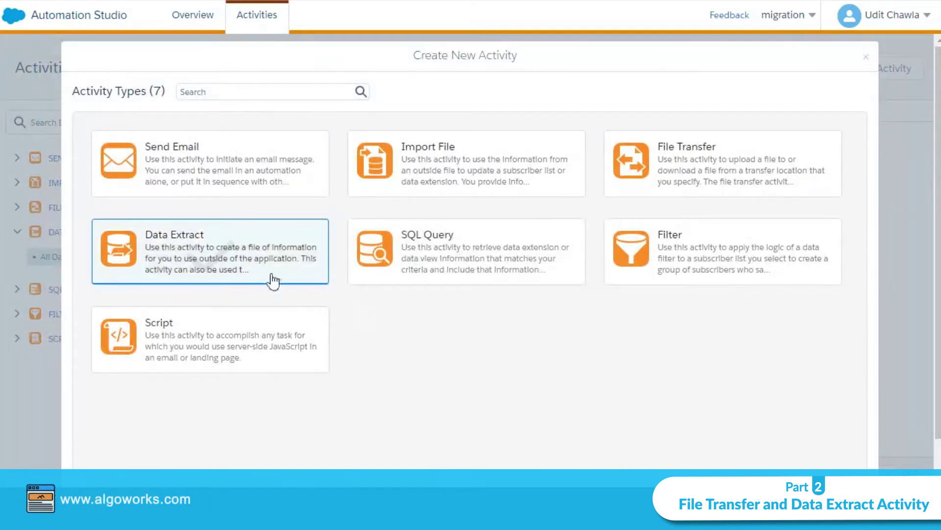
pyautogui.scroll(-1, 610, 393)
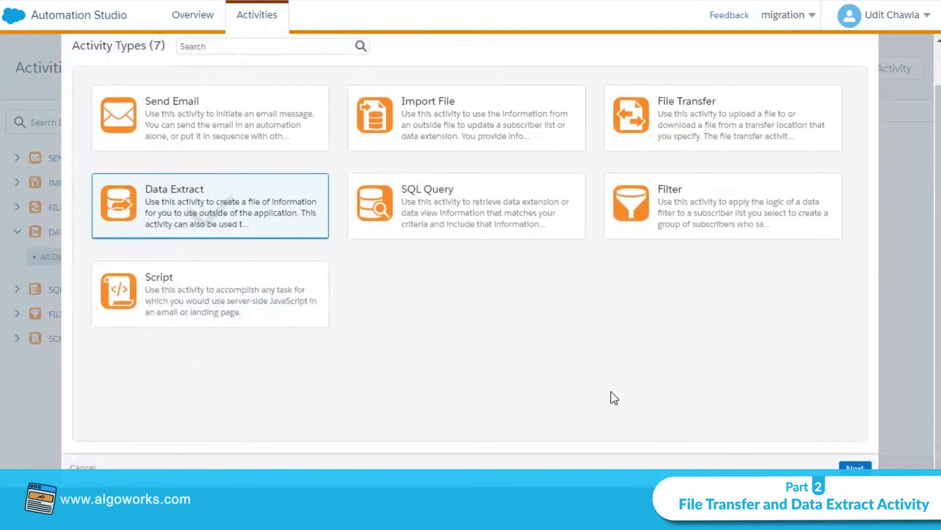
pyautogui.click(851, 468)
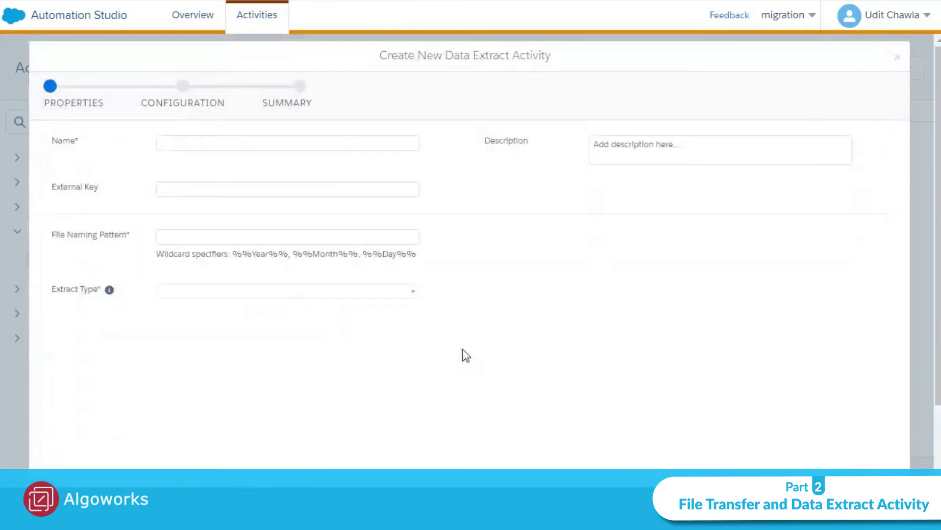
# - Name the new Data Extract activity Test and set its file naming pattern to test.csv
pyautogui.click(166, 142)
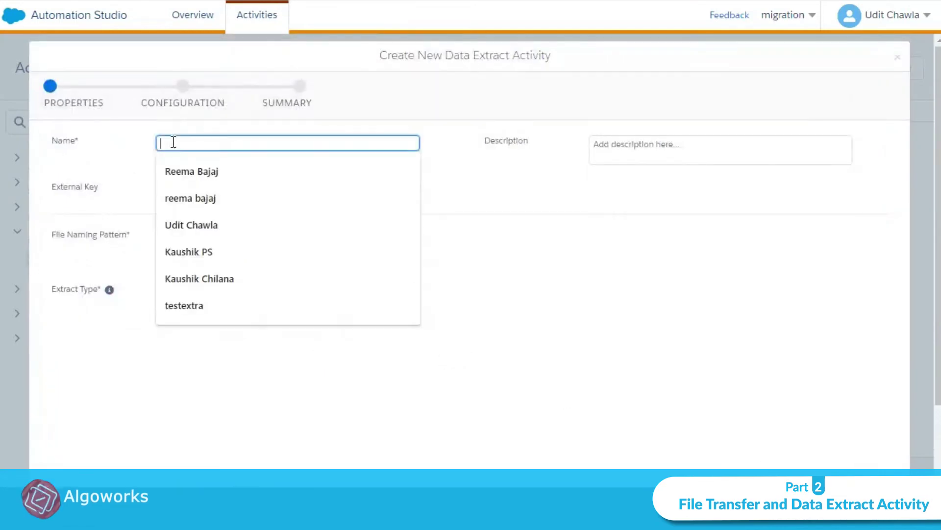
pyautogui.click(123, 145)
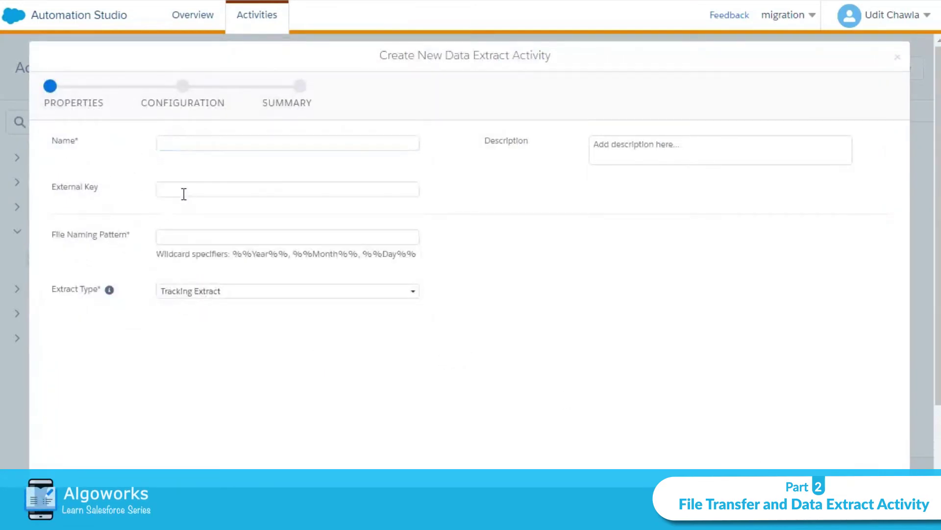
pyautogui.click(194, 193)
pyautogui.click(78, 229)
pyautogui.click(172, 238)
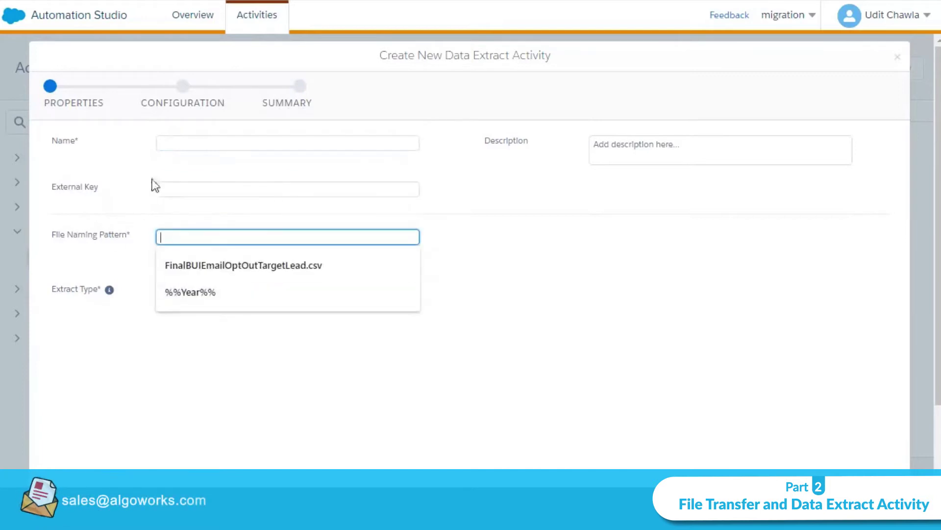
pyautogui.click(170, 143)
pyautogui.write('Test')
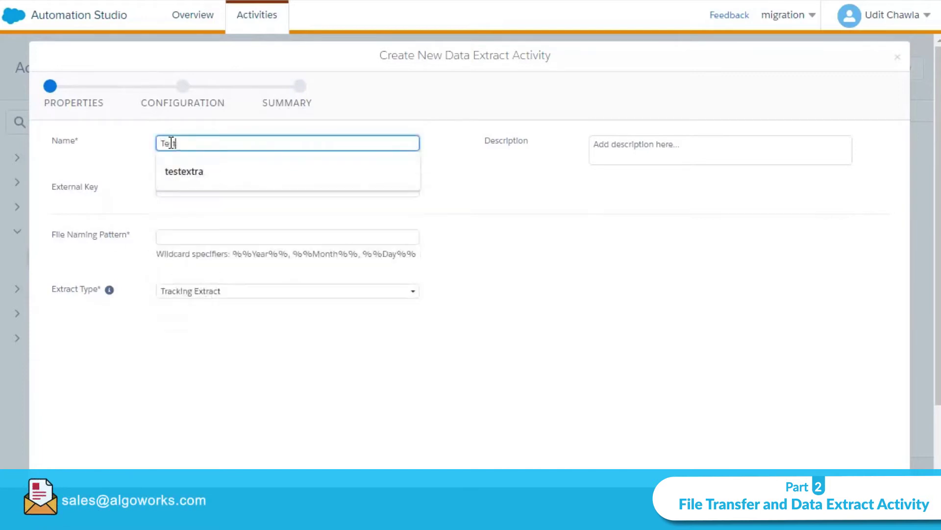
pyautogui.click(122, 143)
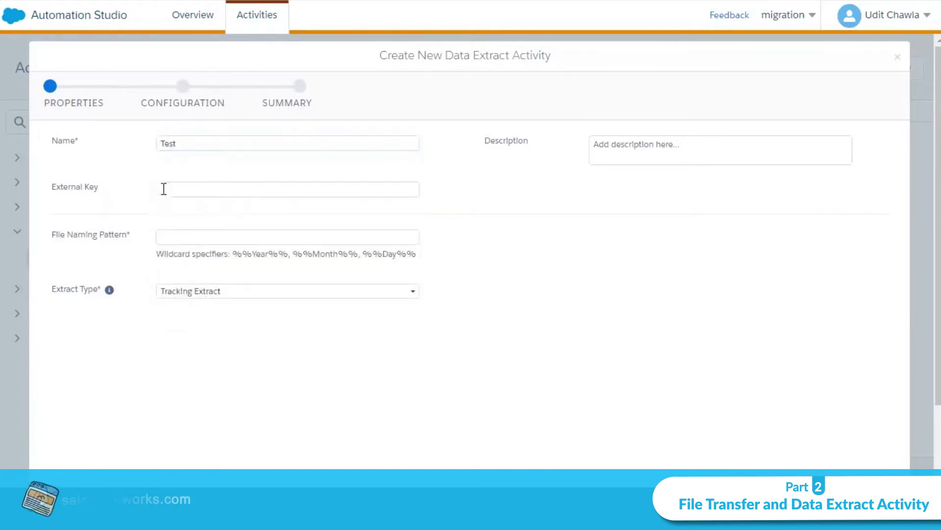
pyautogui.click(170, 237)
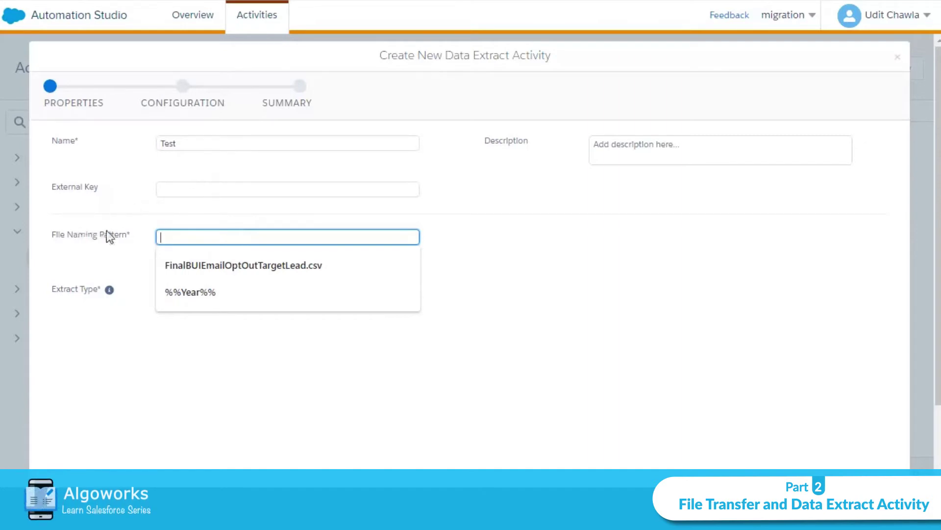
pyautogui.write('test.')
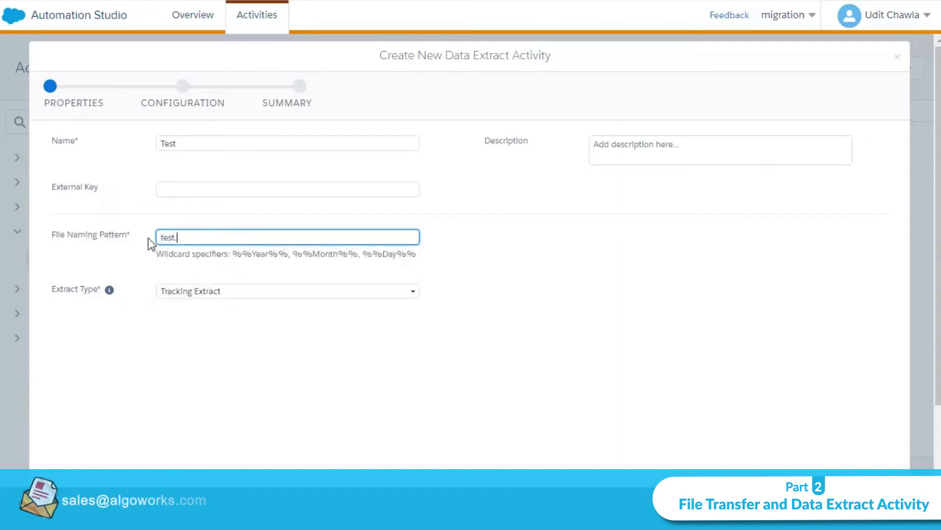
pyautogui.write('csv')
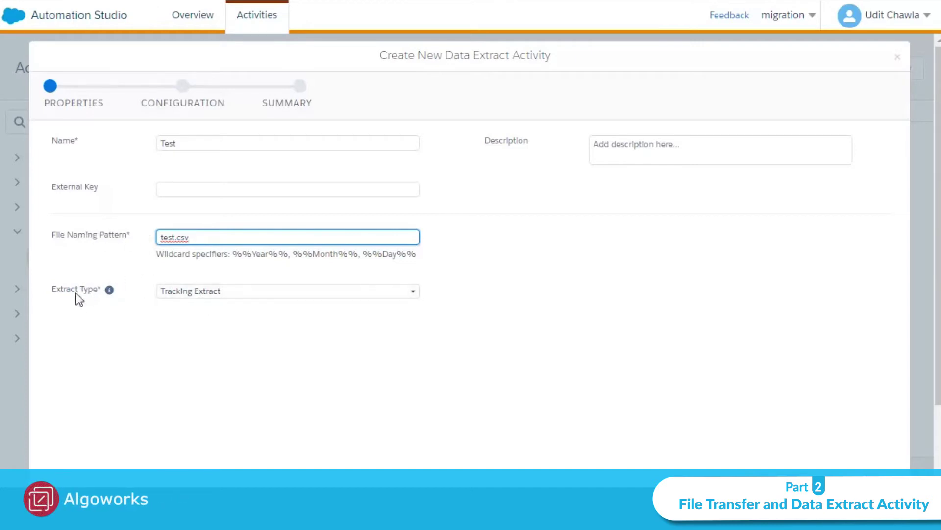
# - Review the available extract types, choose Data Extension Extract, and continue to the configuration
pyautogui.scroll(-2, 490, 311)
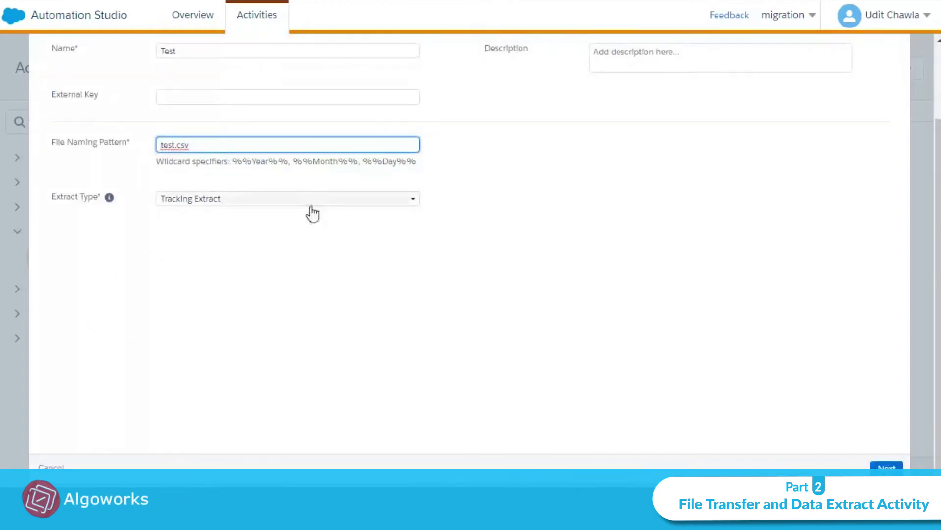
pyautogui.click(307, 201)
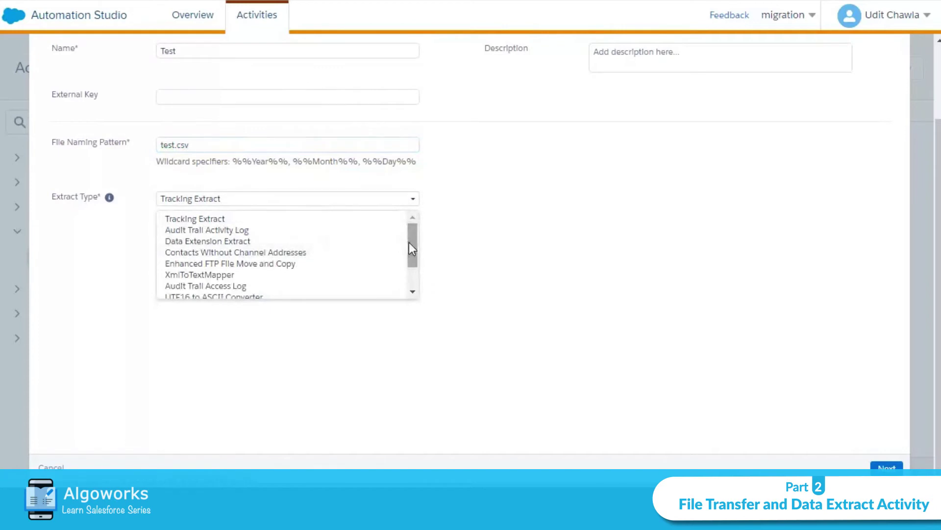
pyautogui.moveTo(411, 245); pyautogui.dragTo(412, 275)
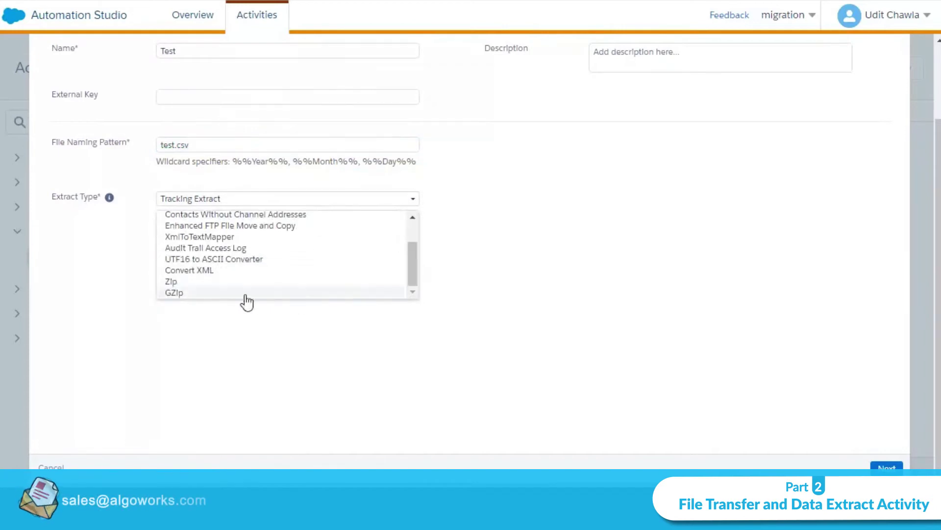
pyautogui.scroll(2, 217, 292)
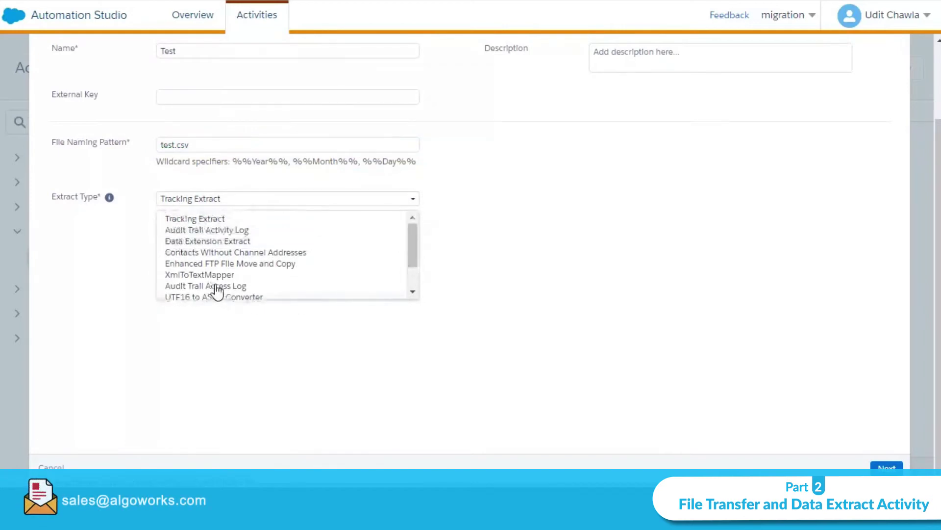
pyautogui.click(210, 241)
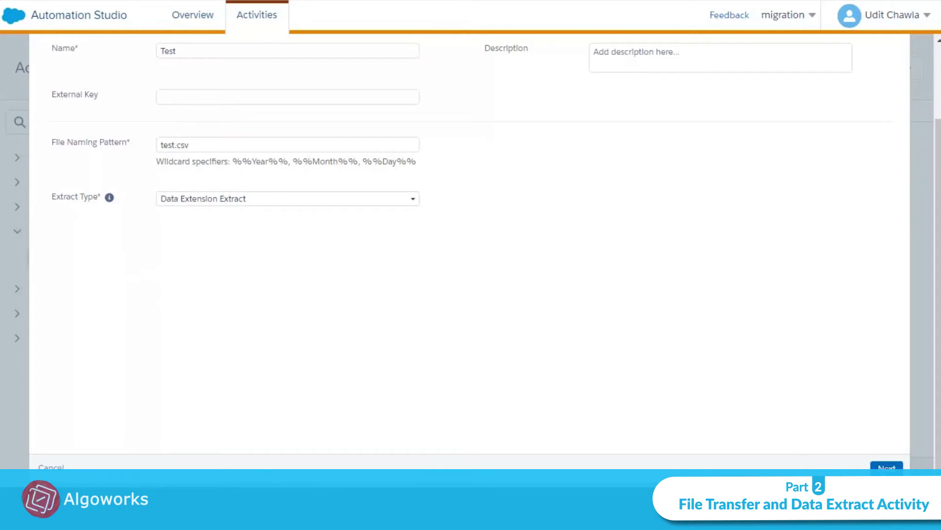
pyautogui.click(887, 466)
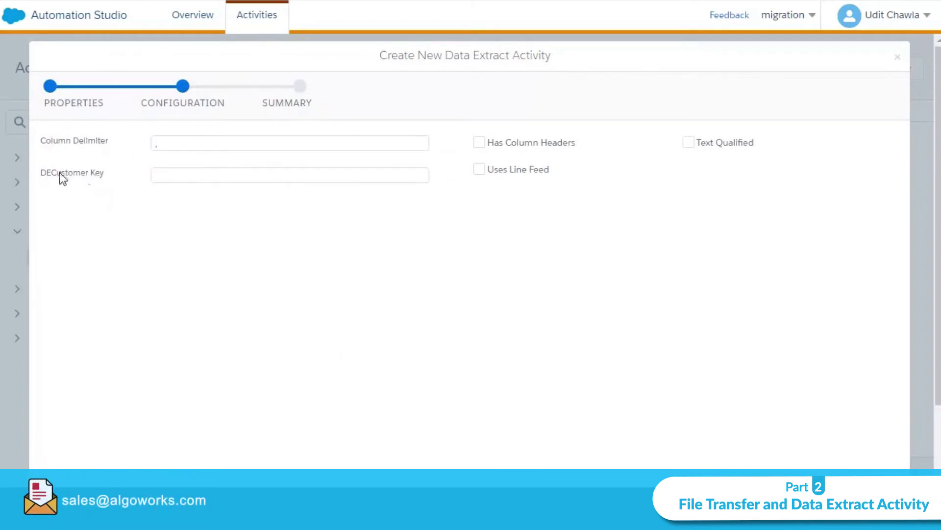
# - Examine the Data Extension Extract configuration, especially the DECustomer Key setting, and discard the activity without saving it
pyautogui.moveTo(43, 172); pyautogui.dragTo(105, 179)
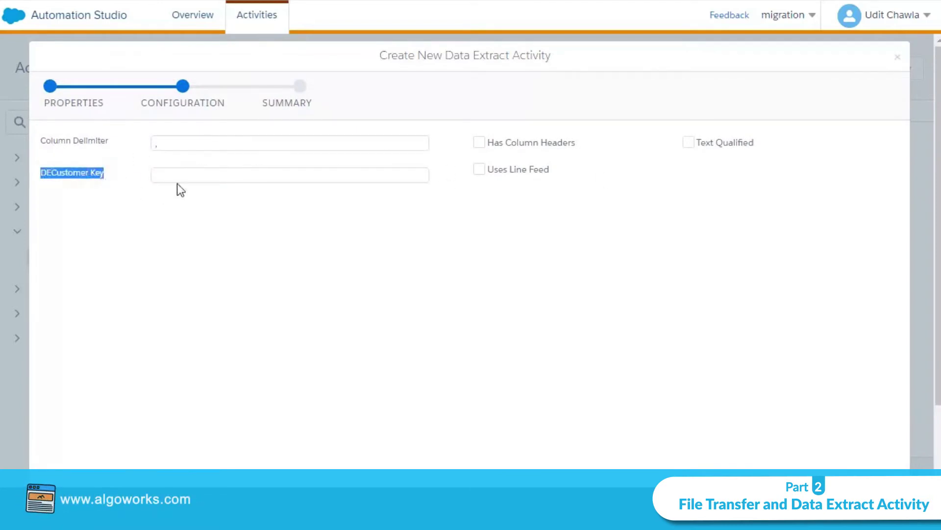
pyautogui.click(198, 180)
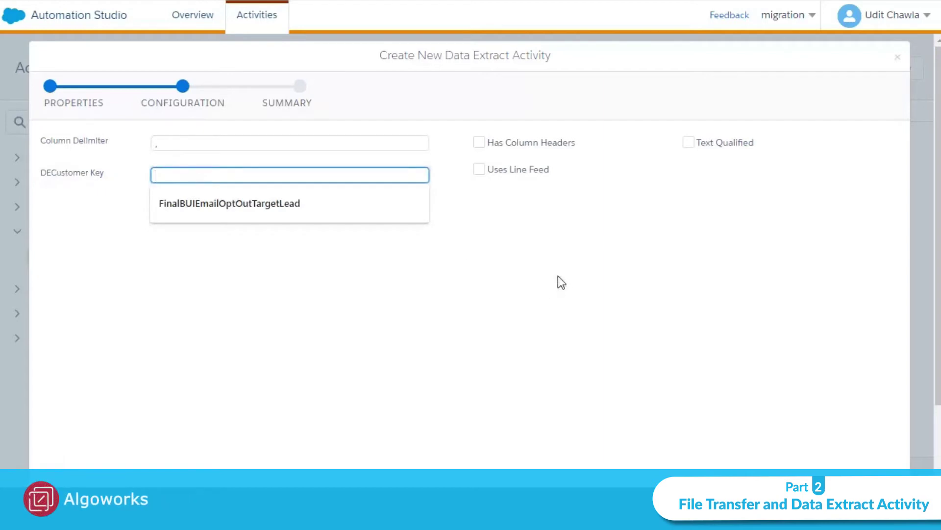
pyautogui.click(382, 315)
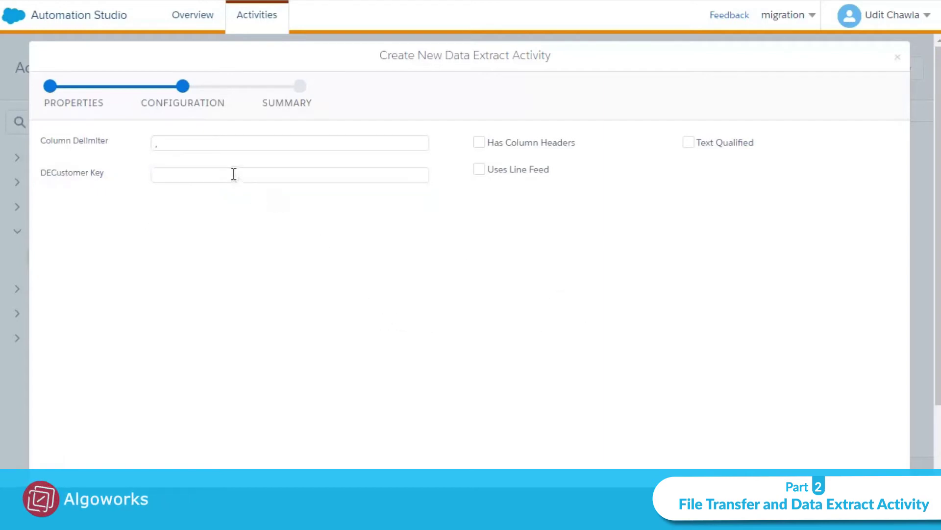
pyautogui.click(234, 174)
pyautogui.scroll(-1, 513, 265)
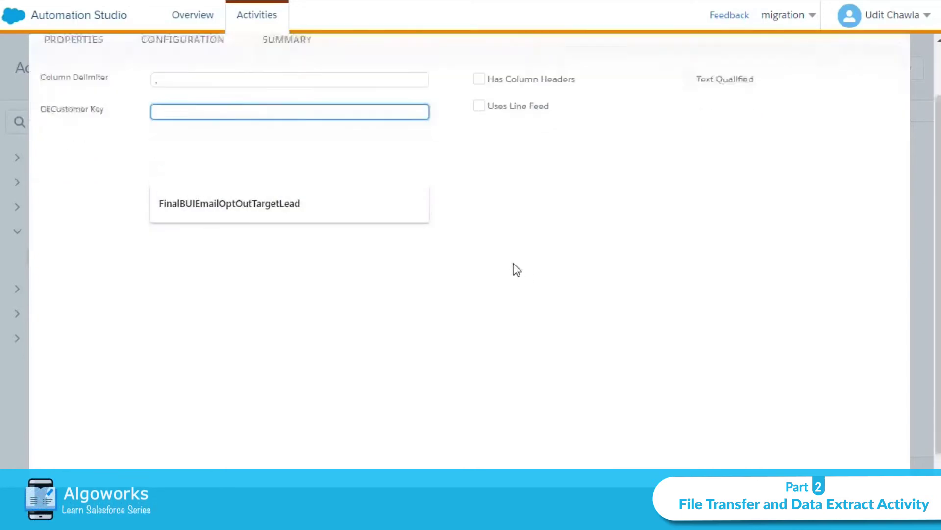
pyautogui.scroll(-1, 514, 265)
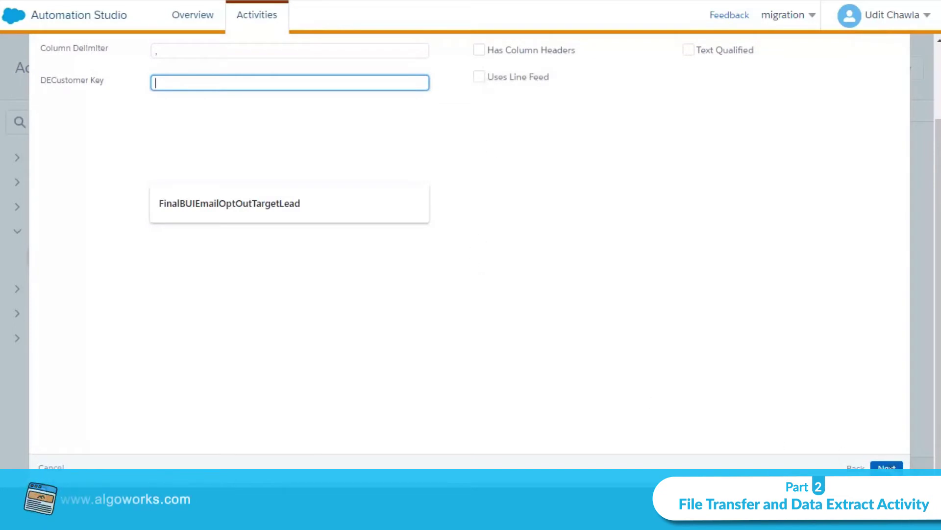
pyautogui.scroll(1, 755, 425)
pyautogui.scroll(1, 755, 424)
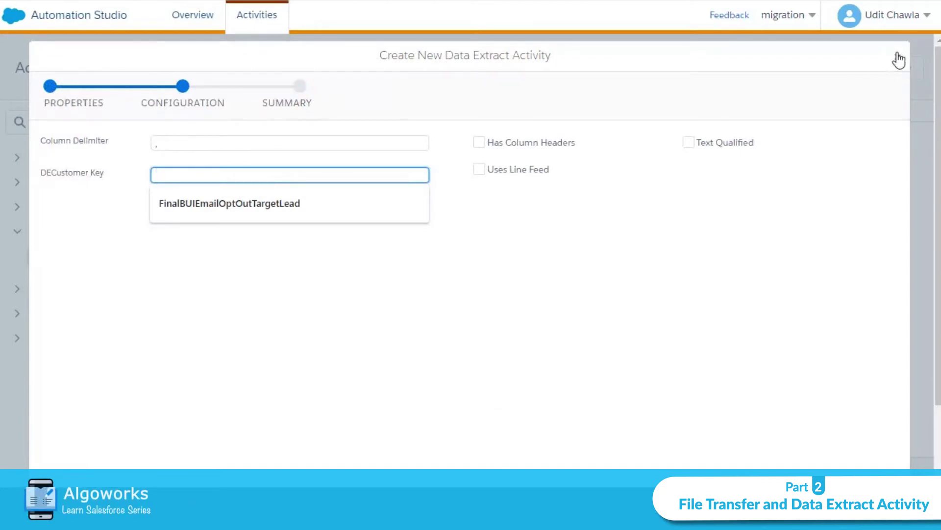
pyautogui.click(898, 58)
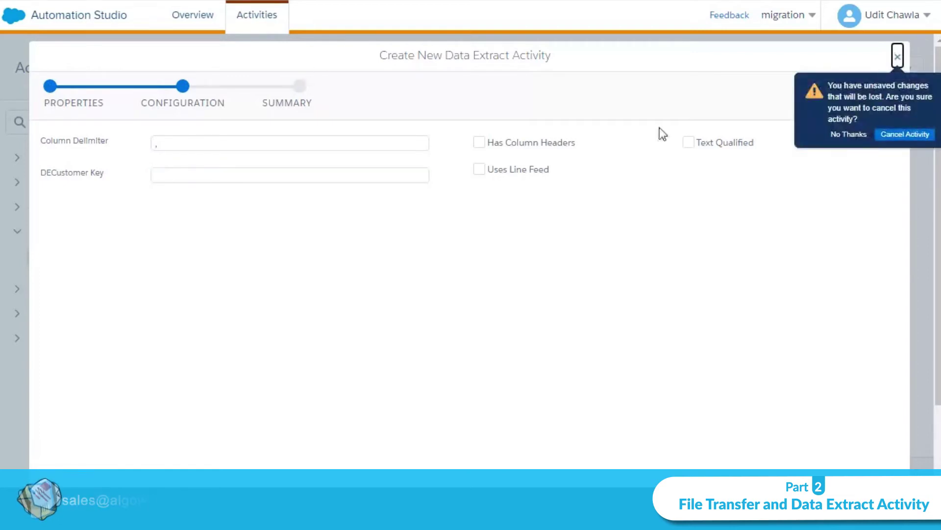
pyautogui.click(894, 135)
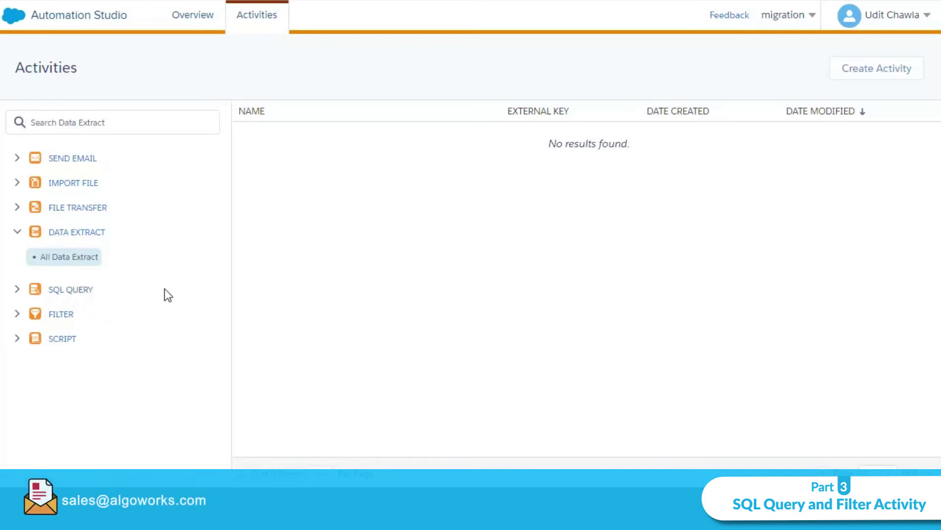
# - List the SQL Query activities, open SyncContacts SQL, and read its complete Select statement
pyautogui.click(65, 290)
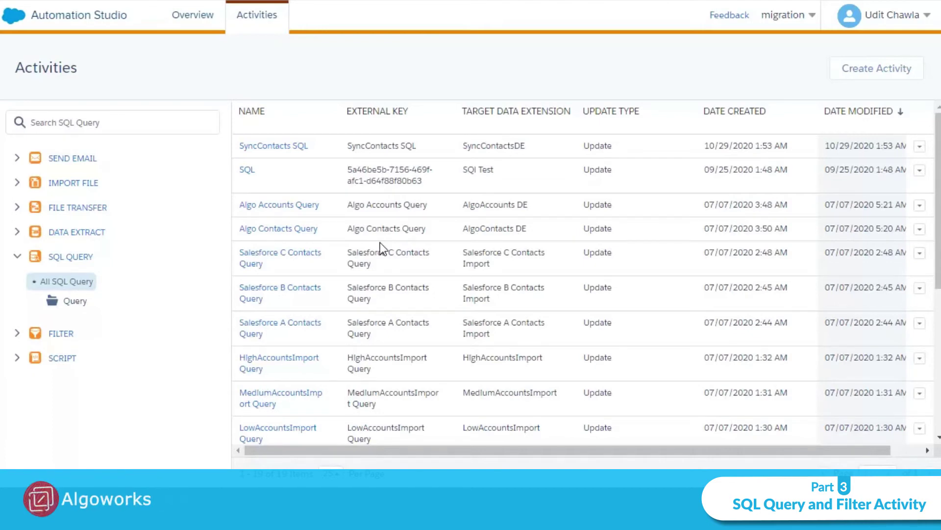
pyautogui.click(269, 146)
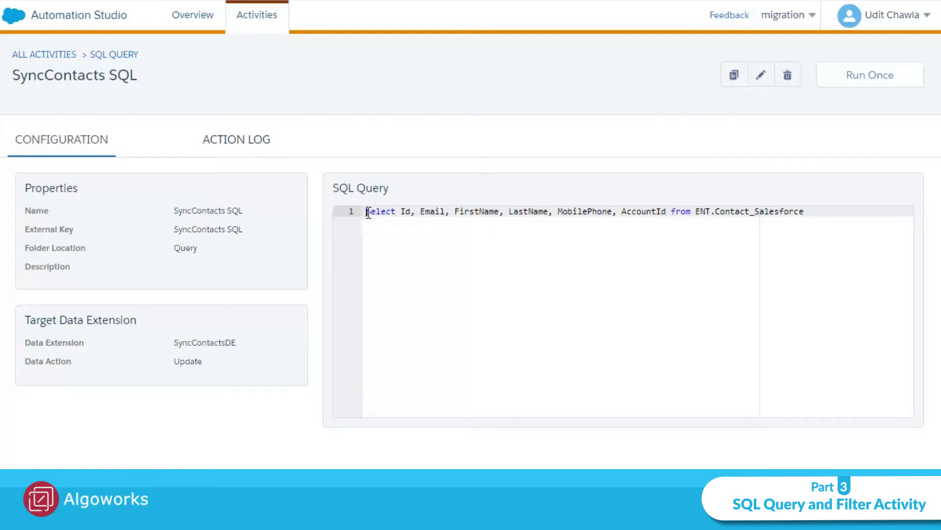
pyautogui.moveTo(367, 211); pyautogui.dragTo(805, 216)
pyautogui.click(690, 260)
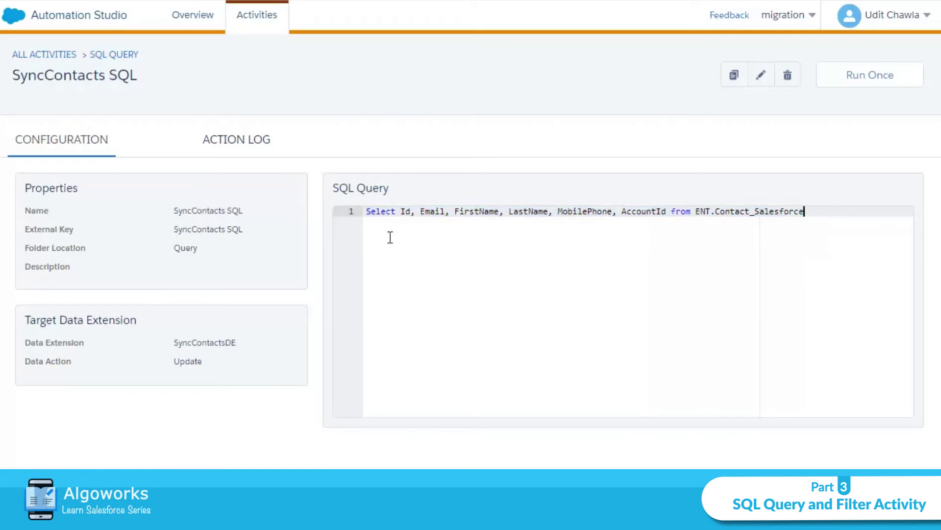
# - Examine the ENT prefix and the Contact_Salesforce source in the SyncContacts SQL query
pyautogui.click(375, 212)
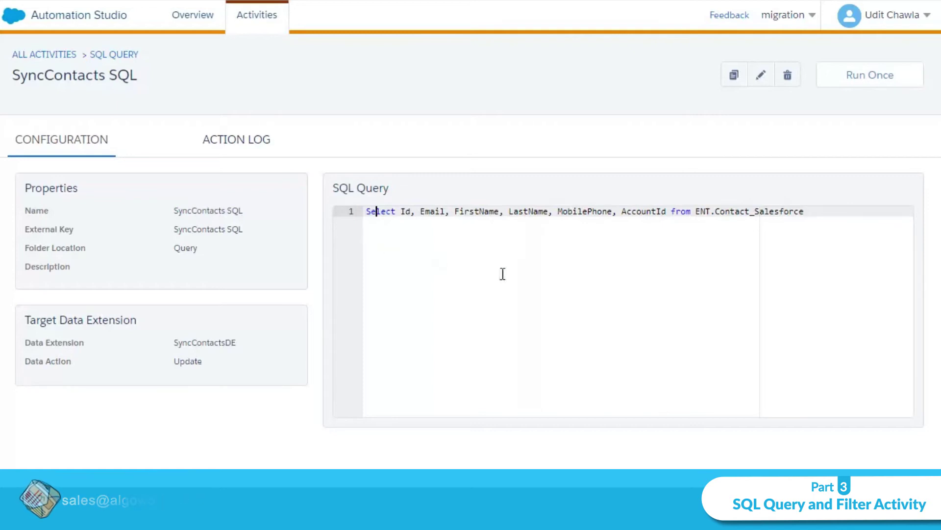
pyautogui.moveTo(718, 213); pyautogui.dragTo(808, 212)
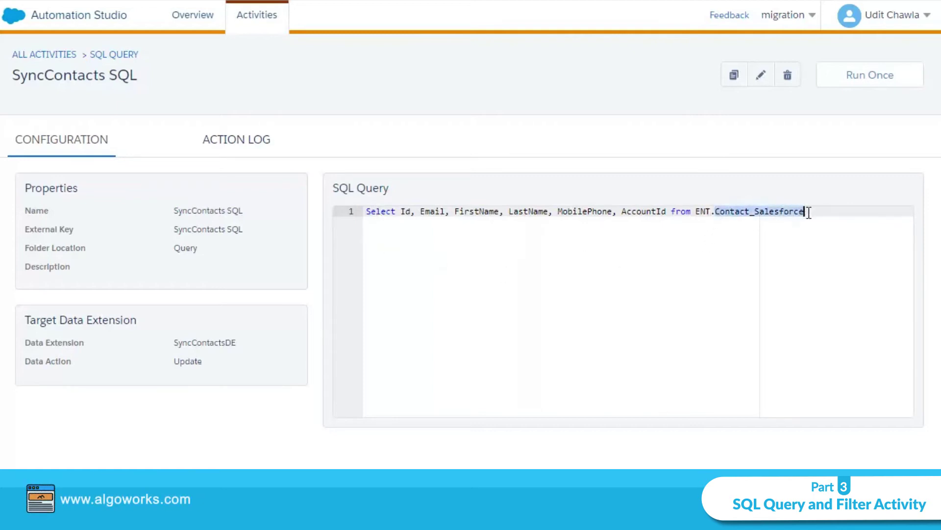
pyautogui.click(806, 212)
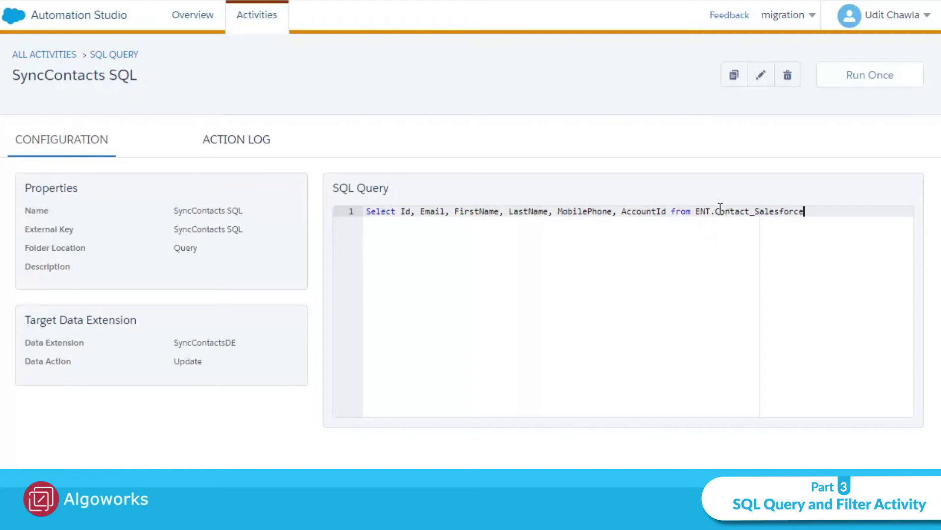
pyautogui.moveTo(715, 212); pyautogui.dragTo(799, 217)
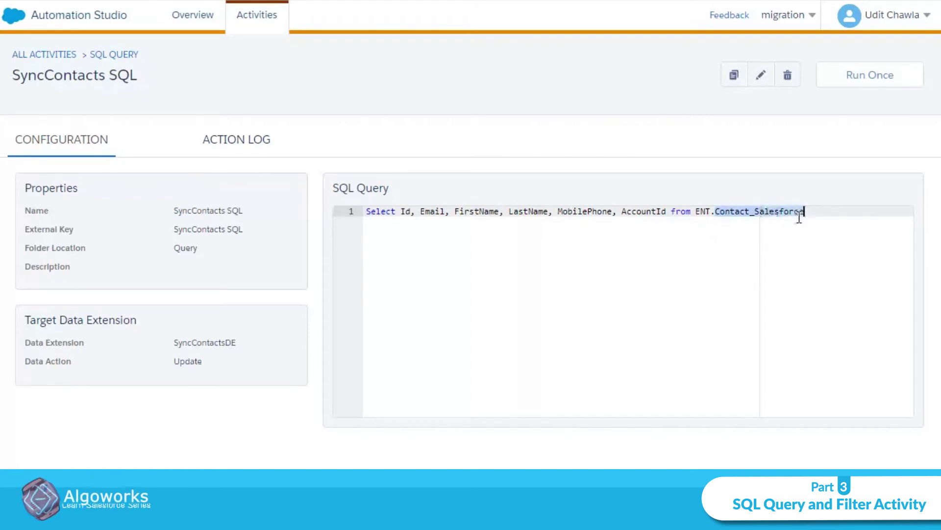
pyautogui.click(776, 211)
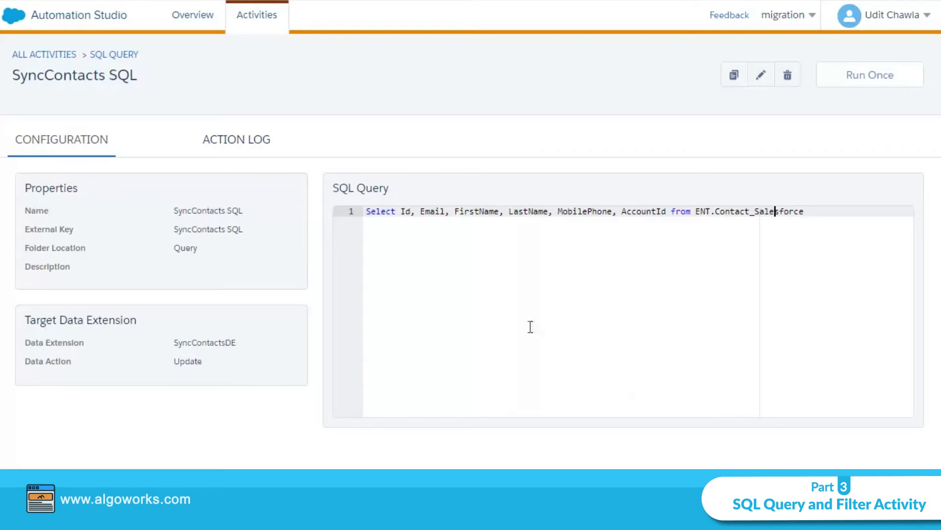
pyautogui.doubleClick(702, 211)
pyautogui.click(710, 212)
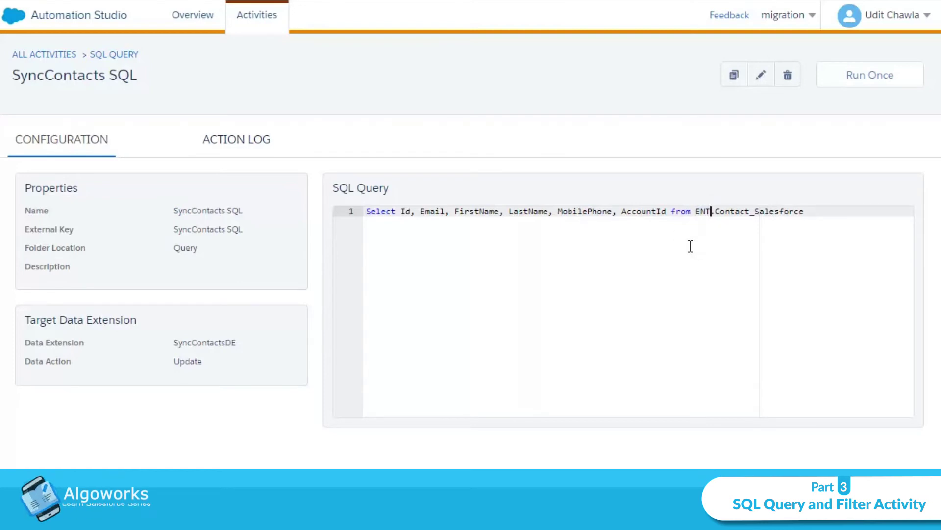
pyautogui.moveTo(799, 29)
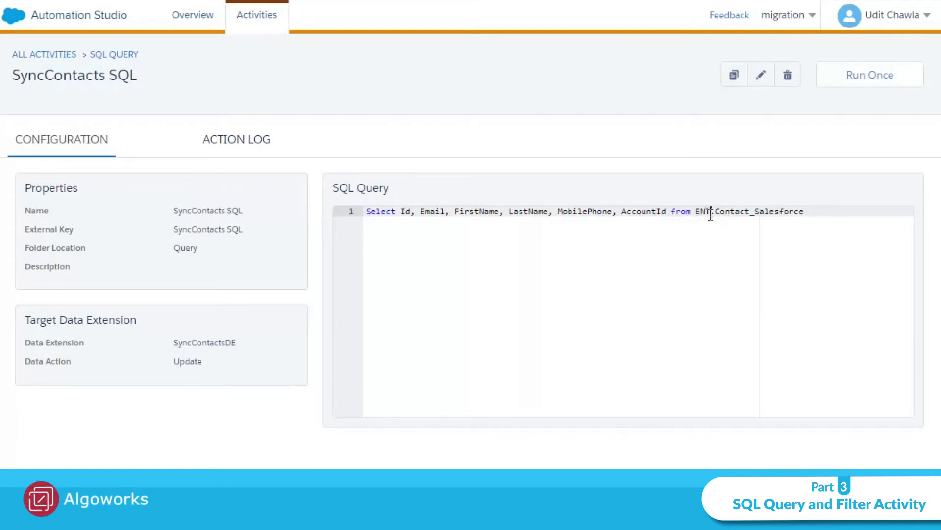
pyautogui.moveTo(711, 212); pyautogui.dragTo(802, 218)
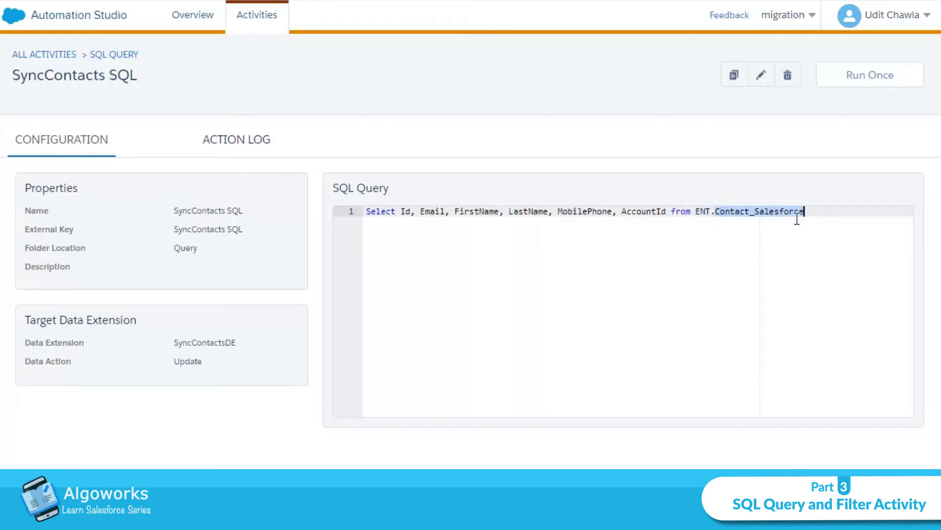
pyautogui.click(765, 212)
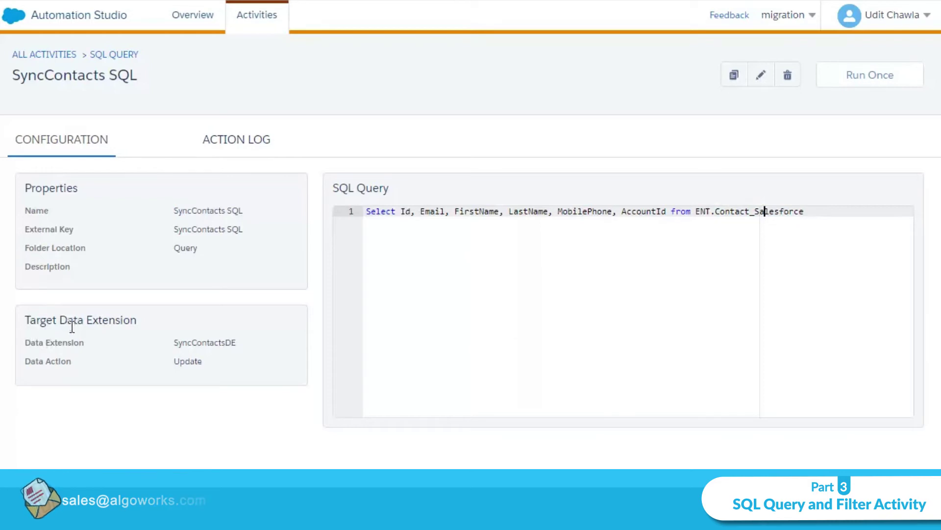
pyautogui.click(367, 211)
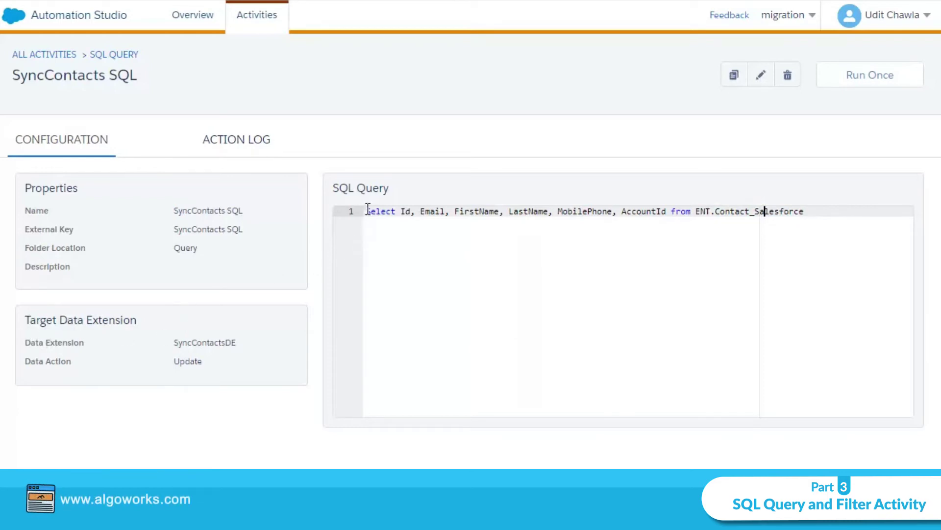
# - Examine the full SyncContacts SQL query, its Contact_Salesforce source and its target data extension SyncContactsDE
pyautogui.keyDown('shift'); pyautogui.click(805, 210); pyautogui.keyUp('shift')
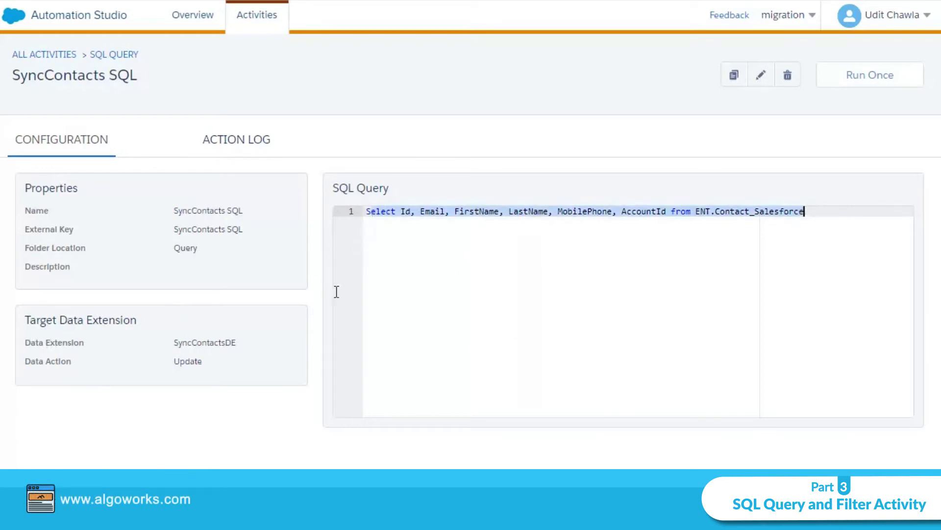
pyautogui.doubleClick(184, 342)
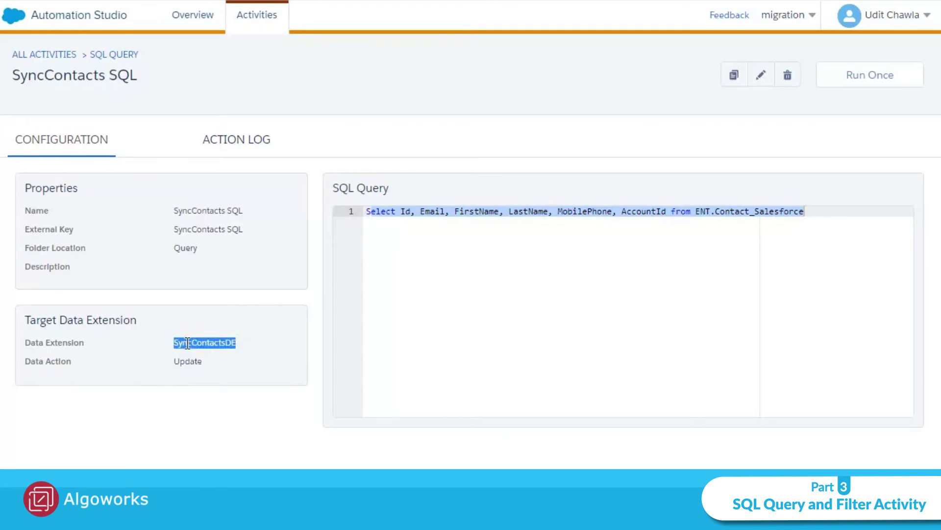
pyautogui.click(184, 357)
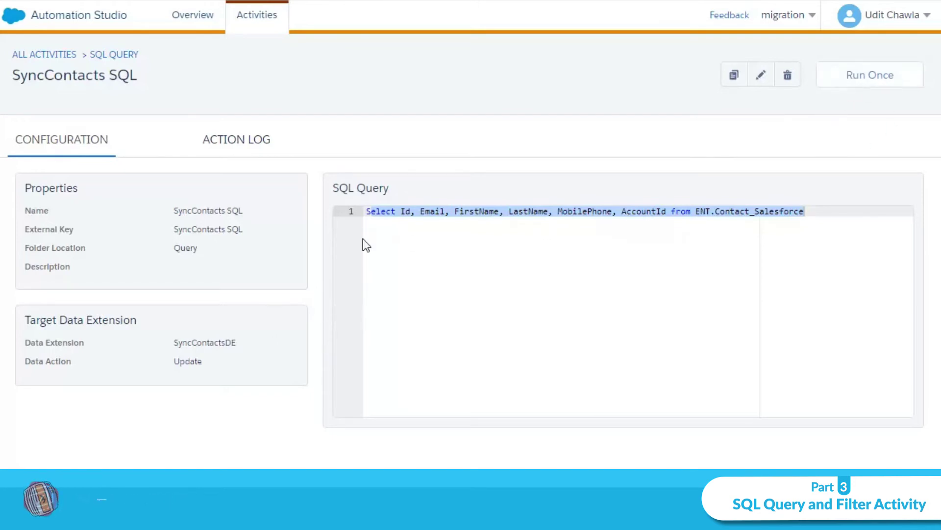
pyautogui.click(388, 233)
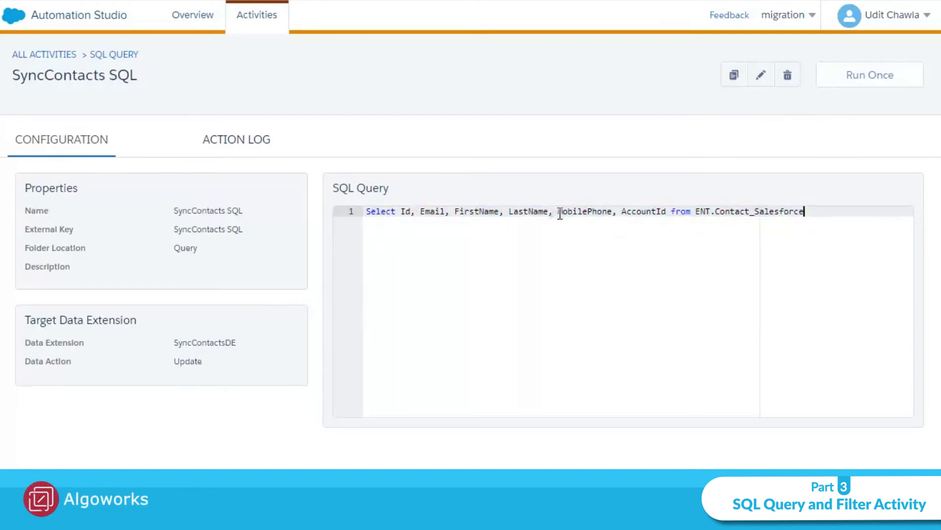
pyautogui.moveTo(715, 212); pyautogui.dragTo(853, 213)
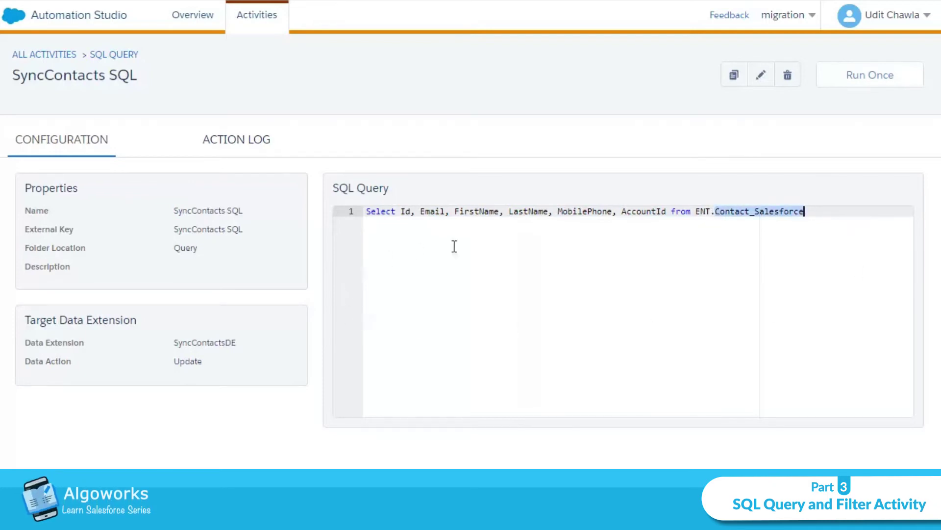
pyautogui.doubleClick(201, 342)
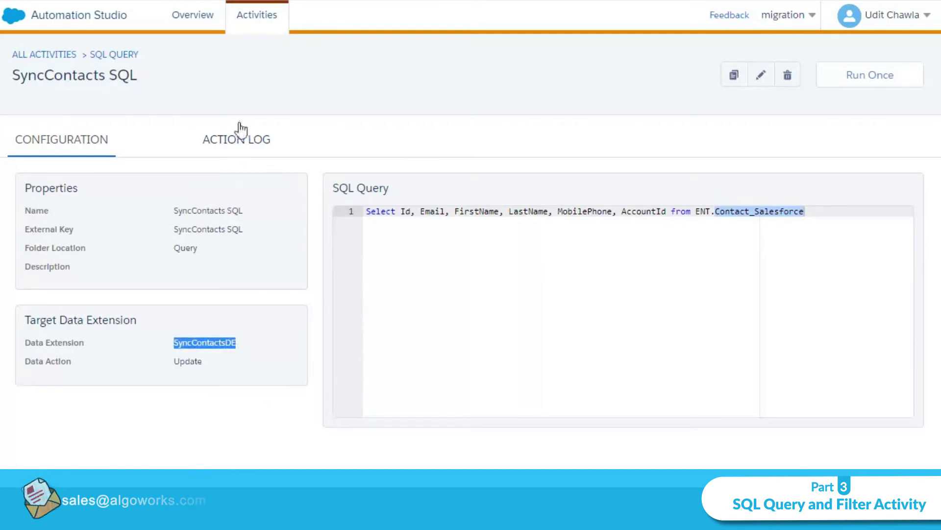
# - Return to the overall activities list and show the Filter activities
pyautogui.click(207, 19)
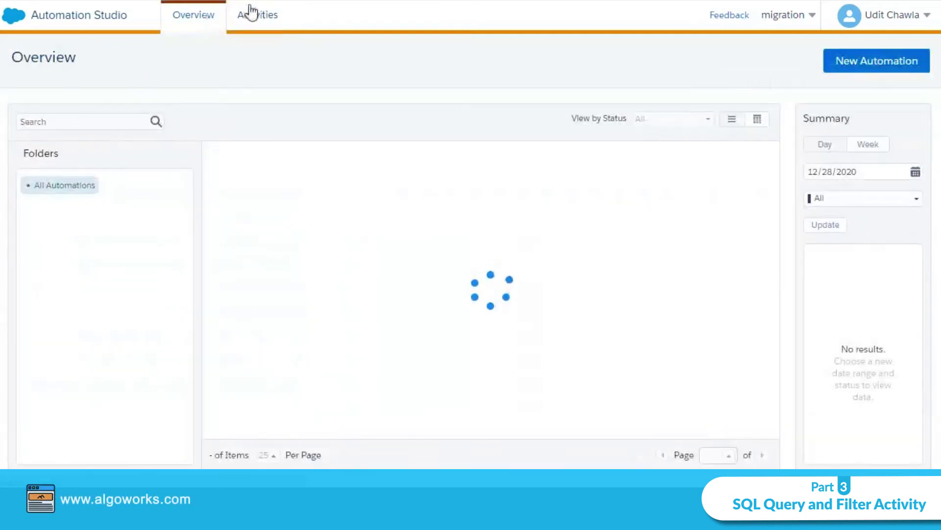
pyautogui.click(255, 20)
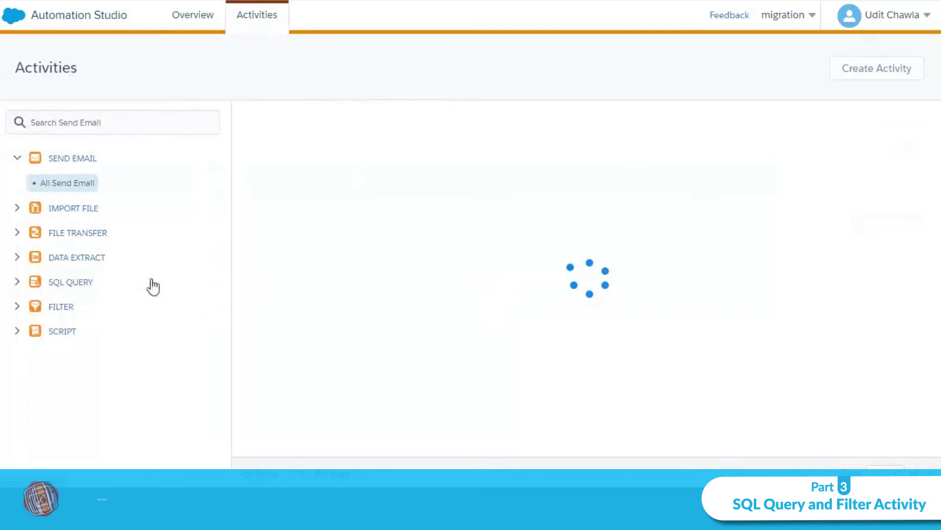
pyautogui.click(59, 358)
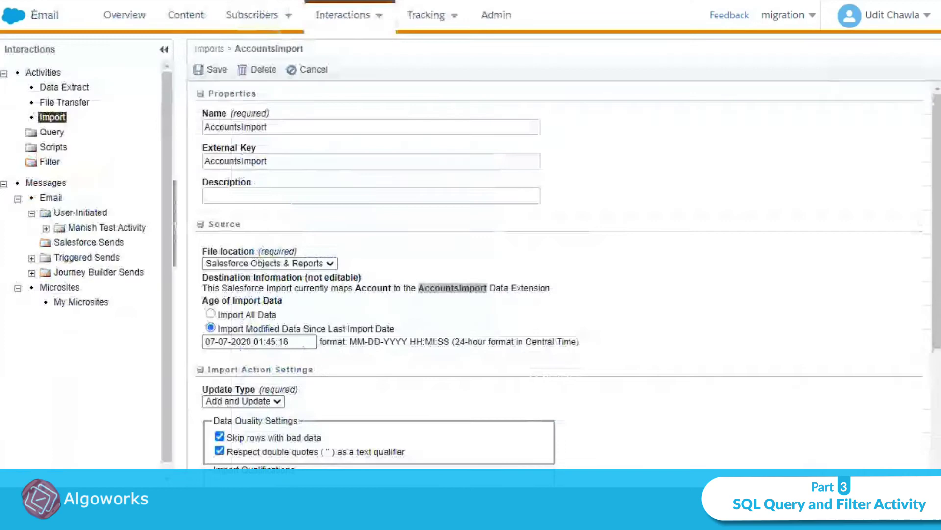
# - Switch to Email Studio, list the subscriber data filters, and open AccountsMTIDataFilter
pyautogui.doubleClick(452, 288)
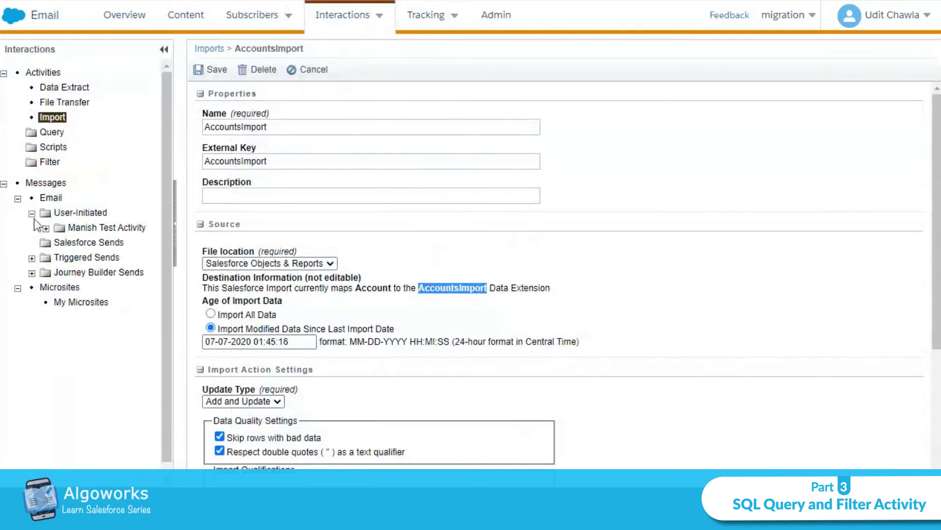
pyautogui.click(245, 16)
pyautogui.click(245, 396)
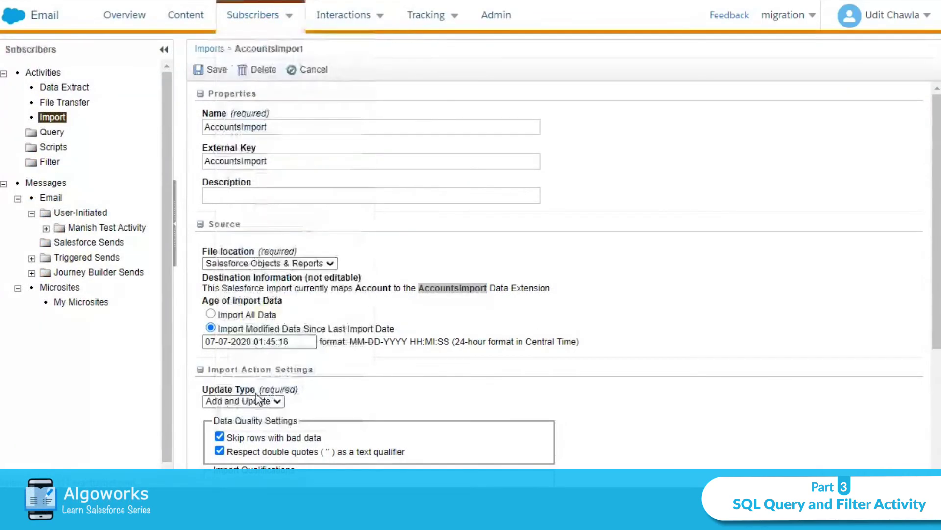
pyautogui.click(237, 22)
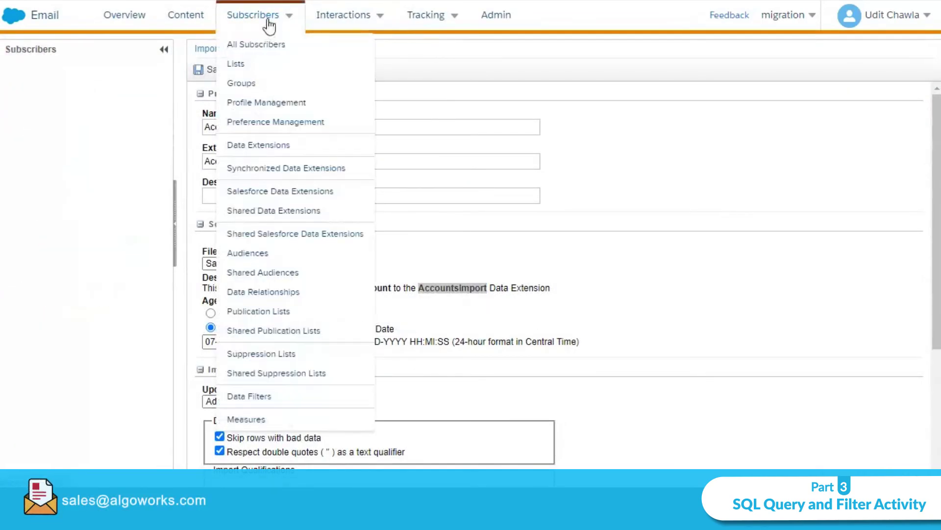
pyautogui.click(249, 396)
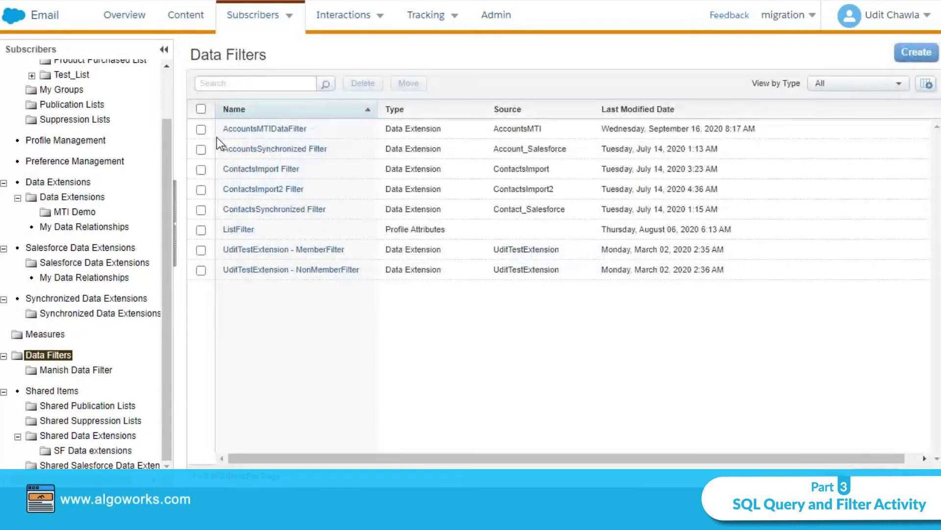
pyautogui.click(258, 129)
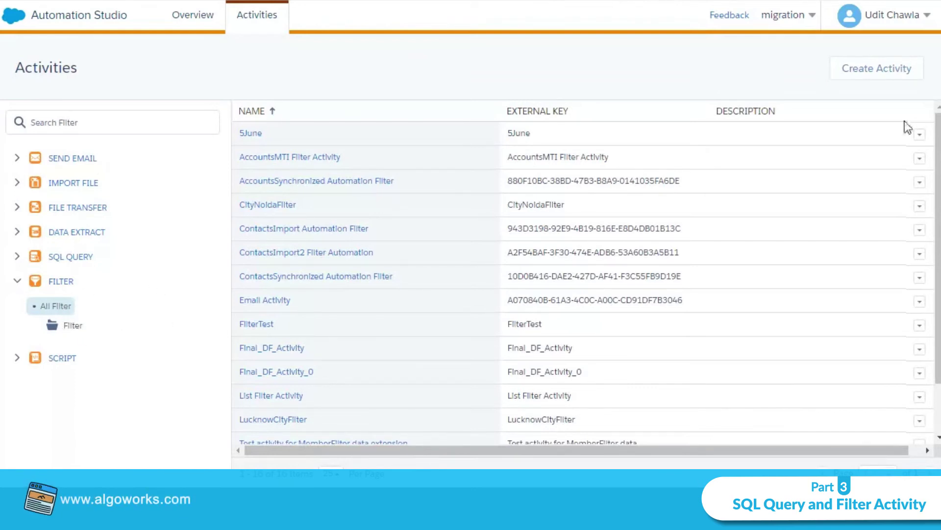
# - Back in Automation Studio, start creating a Filter activity and name it Test
pyautogui.click(876, 70)
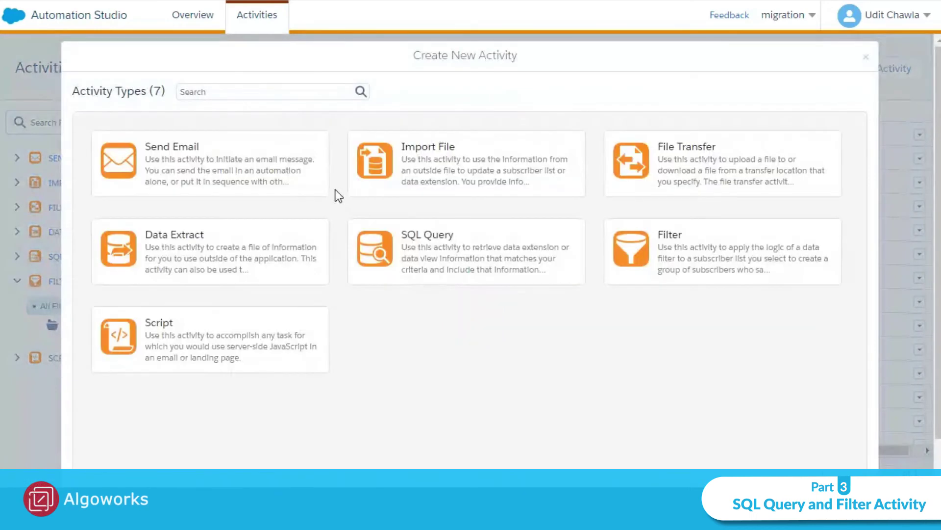
pyautogui.click(735, 253)
pyautogui.scroll(-1, 781, 433)
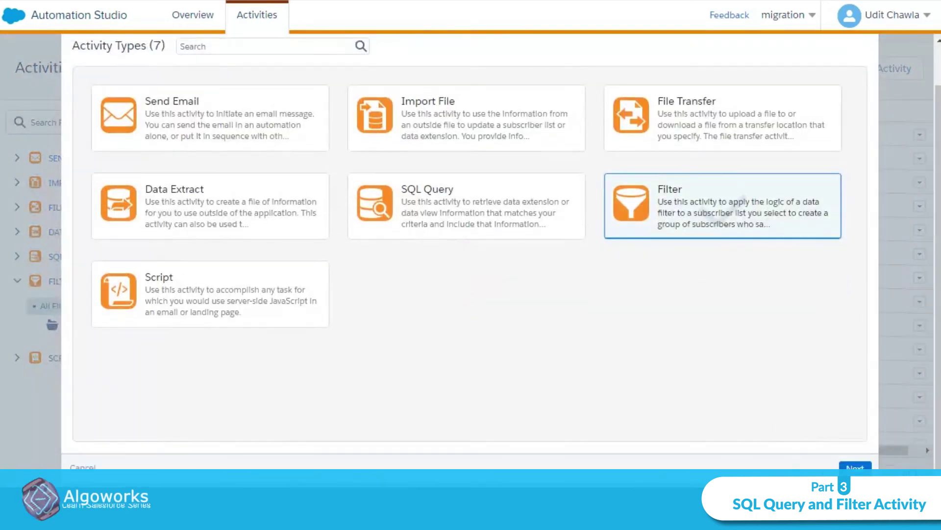
pyautogui.click(855, 469)
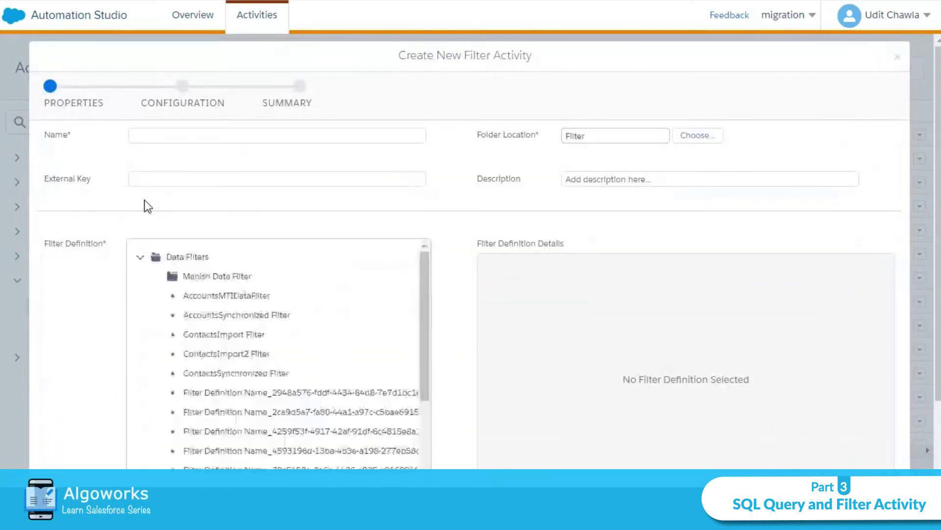
pyautogui.click(150, 138)
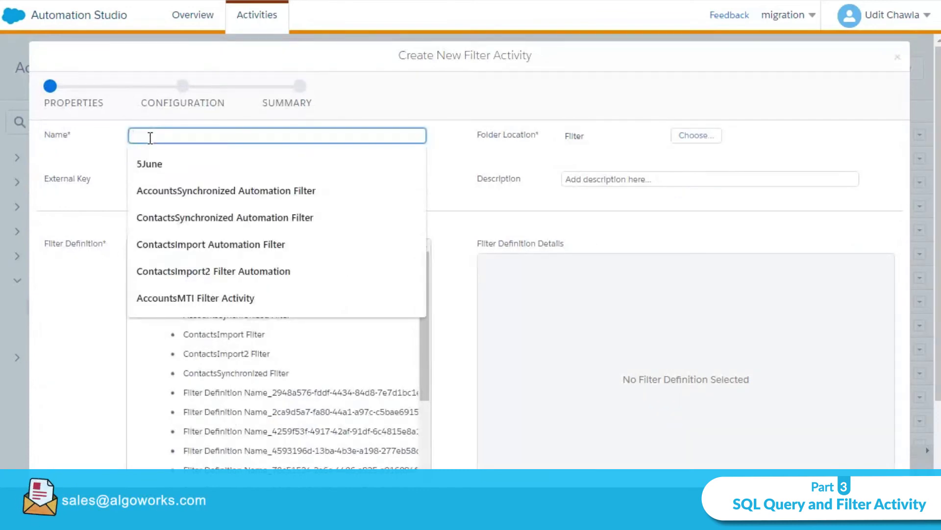
pyautogui.write('Test')
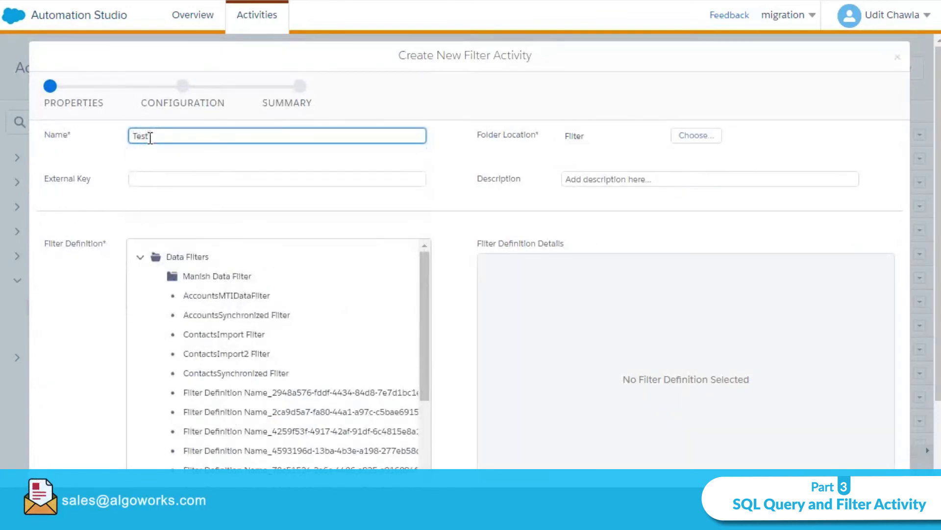
pyautogui.click(61, 274)
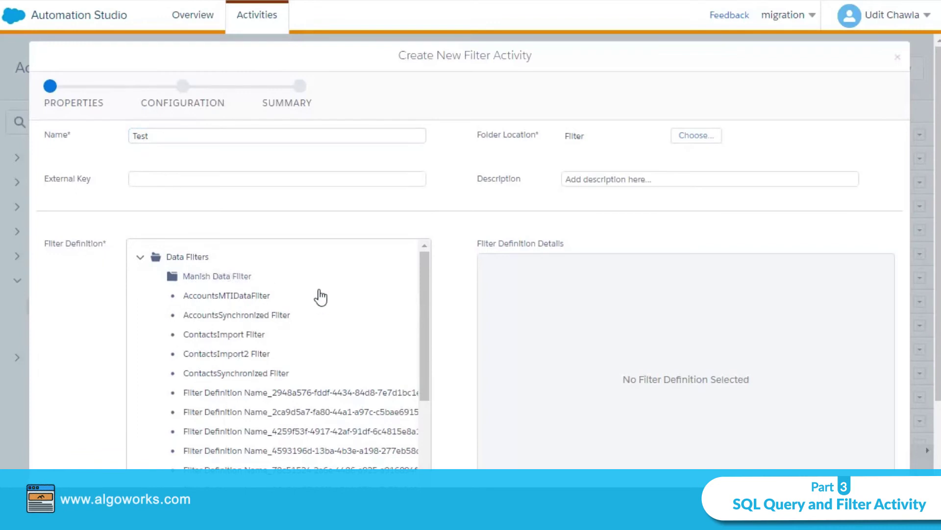
# - Choose AccountsMTIDataFilter as the filter definition for the Test activity and continue to the configuration
pyautogui.click(209, 295)
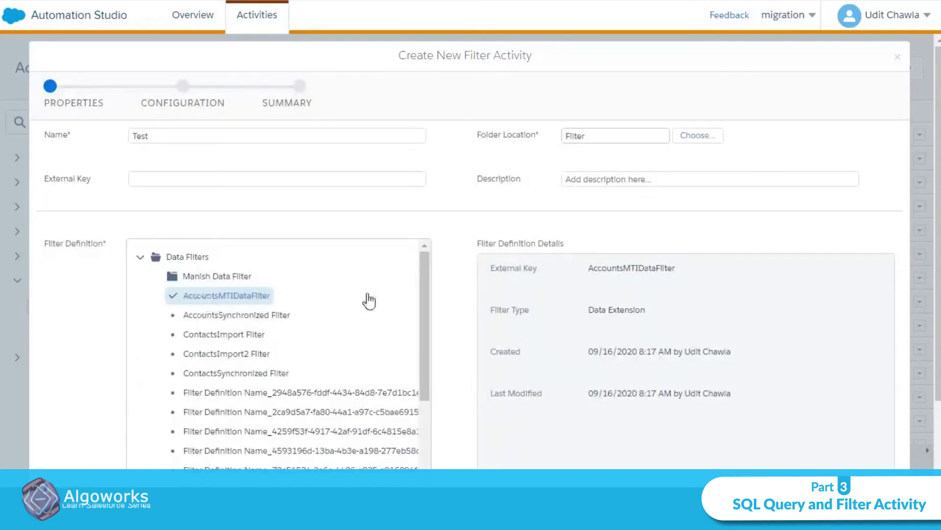
pyautogui.scroll(-2, 518, 345)
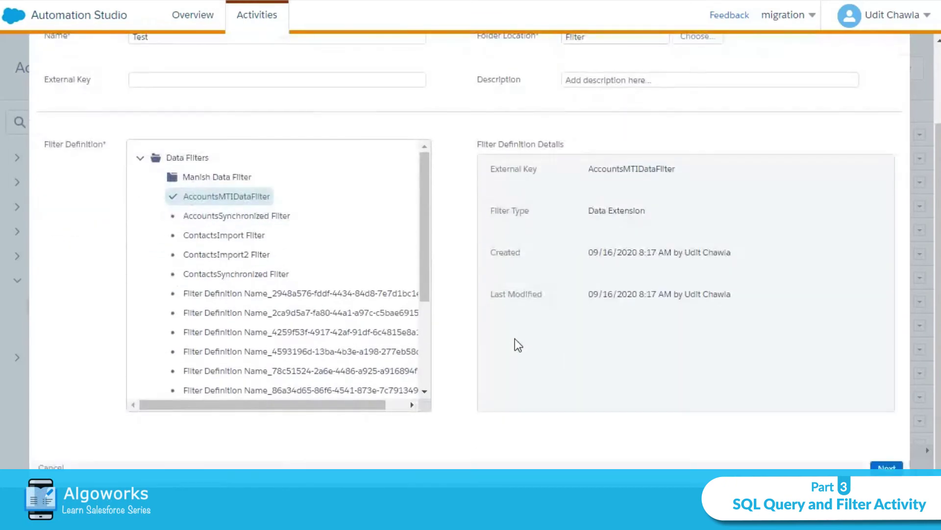
pyautogui.scroll(2, 519, 344)
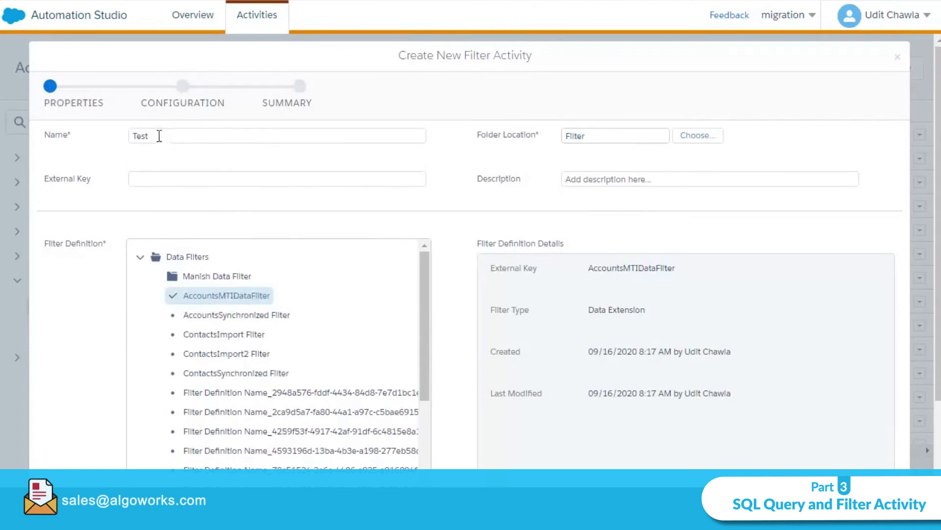
pyautogui.scroll(-2, 631, 418)
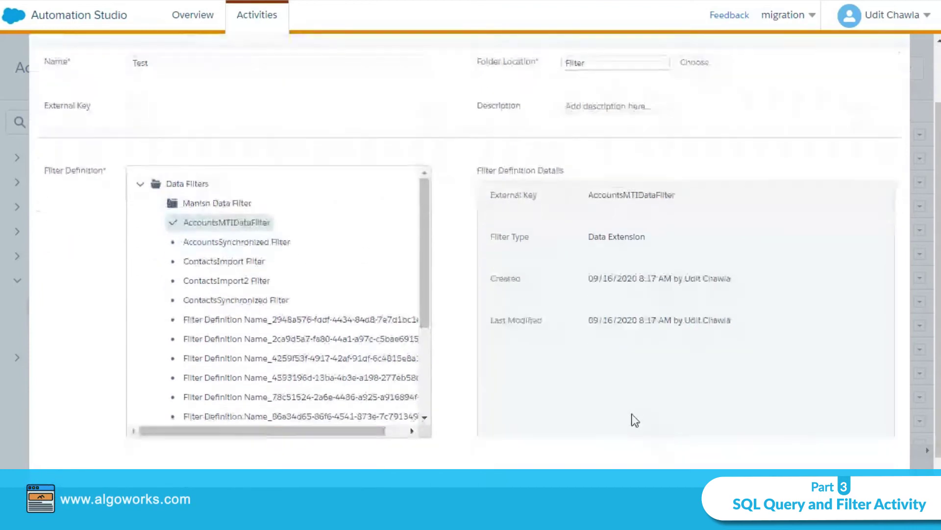
pyautogui.click(883, 465)
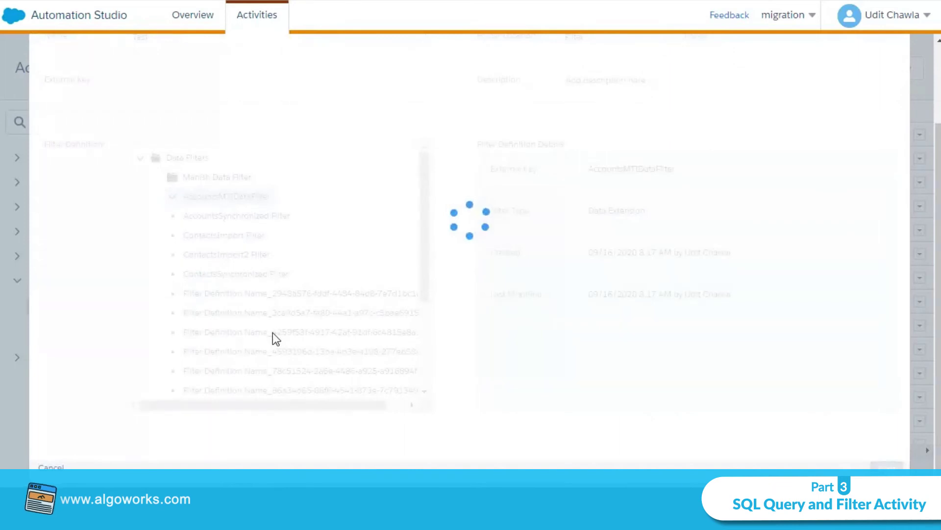
# - Examine the Name and External Key fields that configure the resulting data extension of the Filter activity
pyautogui.scroll(2, 119, 292)
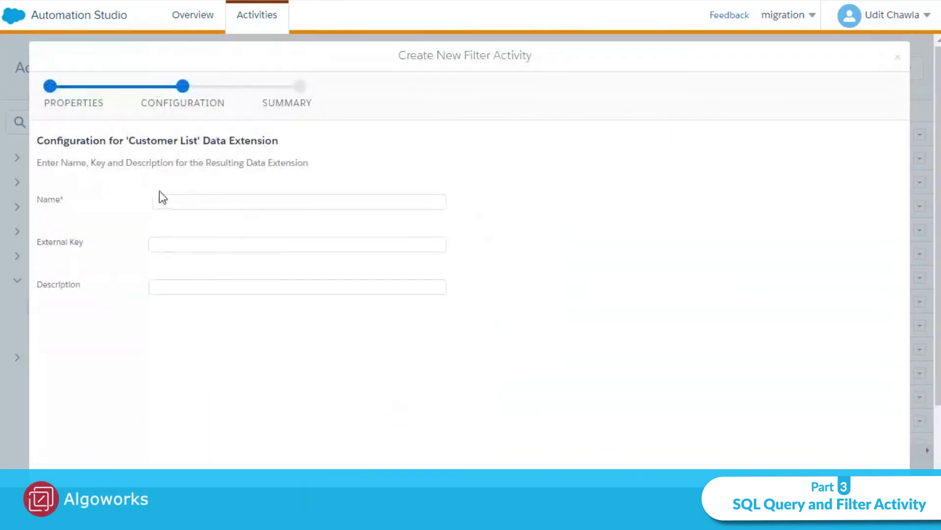
pyautogui.click(175, 202)
pyautogui.click(661, 220)
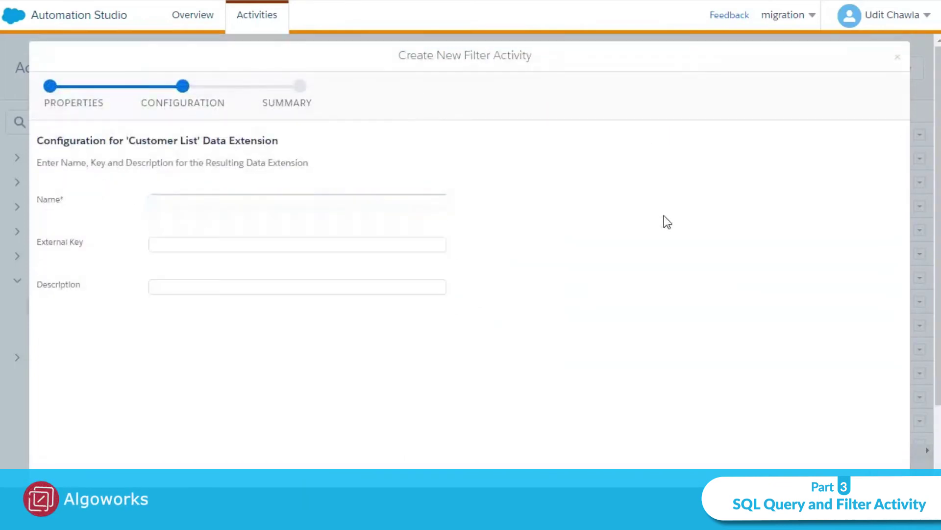
pyautogui.click(333, 206)
pyautogui.click(528, 249)
pyautogui.click(363, 243)
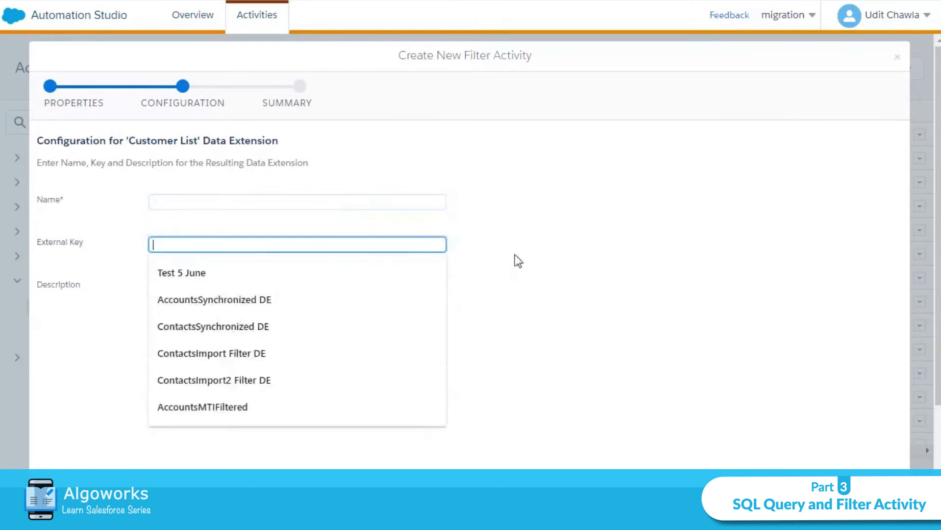
pyautogui.click(531, 250)
pyautogui.click(372, 244)
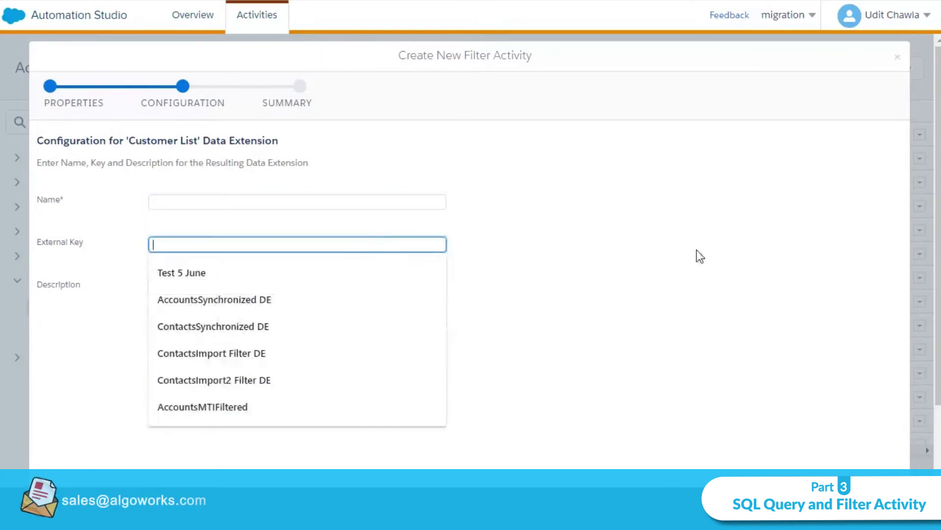
pyautogui.click(697, 257)
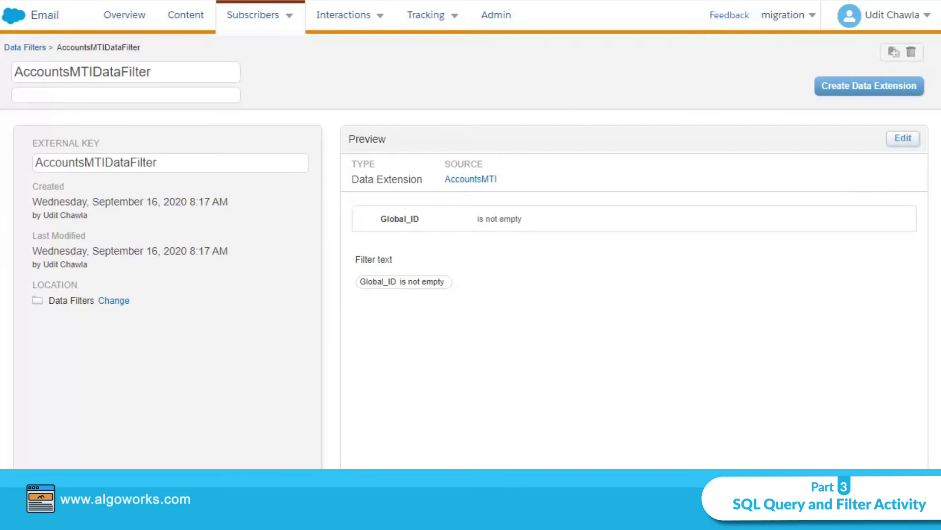
# - Check the AccountsMTI source of the data filter in Email Studio, and discard the unsaved Filter activity in Automation Studio
pyautogui.click(455, 181)
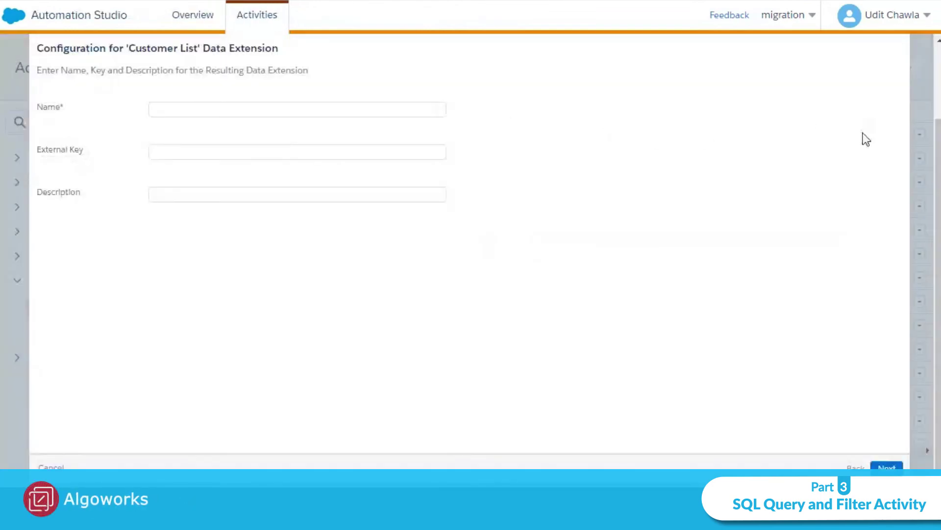
pyautogui.click(898, 56)
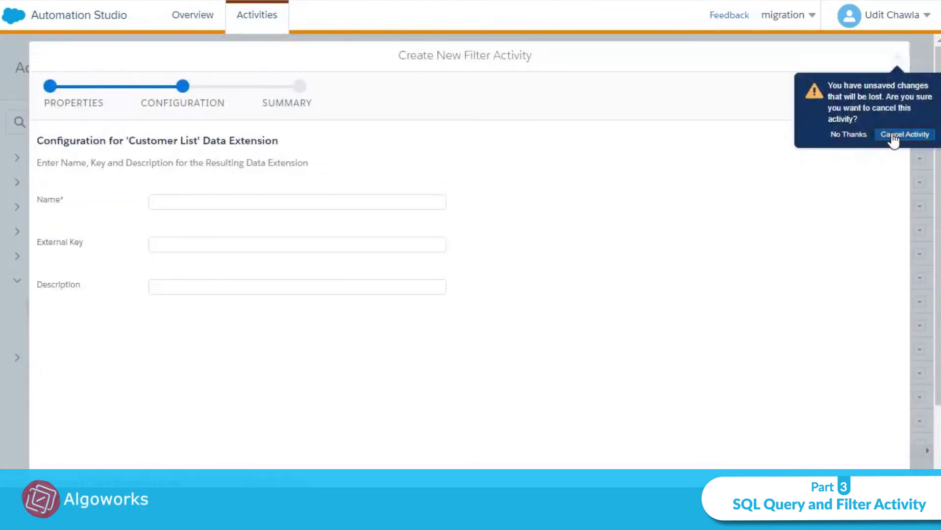
pyautogui.click(893, 135)
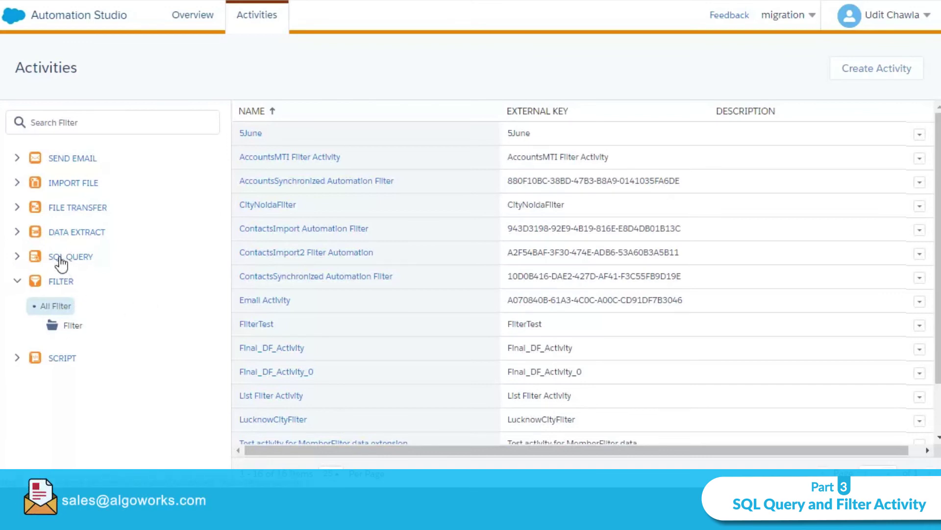
# - Look through the rest of the existing Filter activities and list the Script activities
pyautogui.scroll(-2, 136, 288)
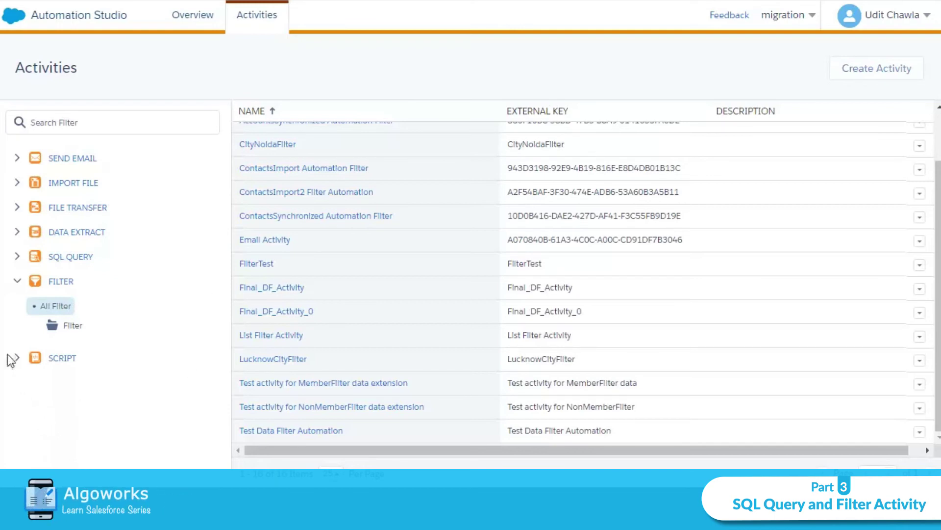
pyautogui.click(63, 359)
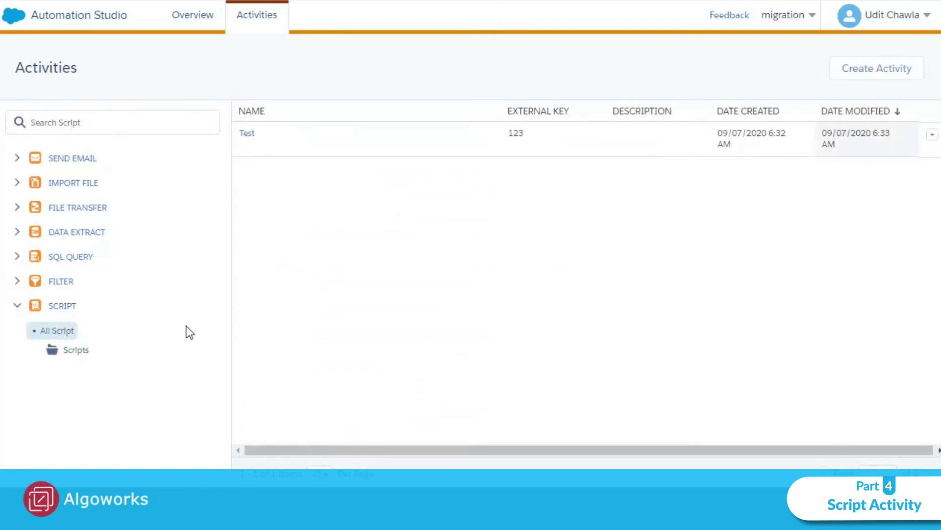
# - Examine the Script option among the new activity types, and close the selection without creating an activity
pyautogui.click(884, 67)
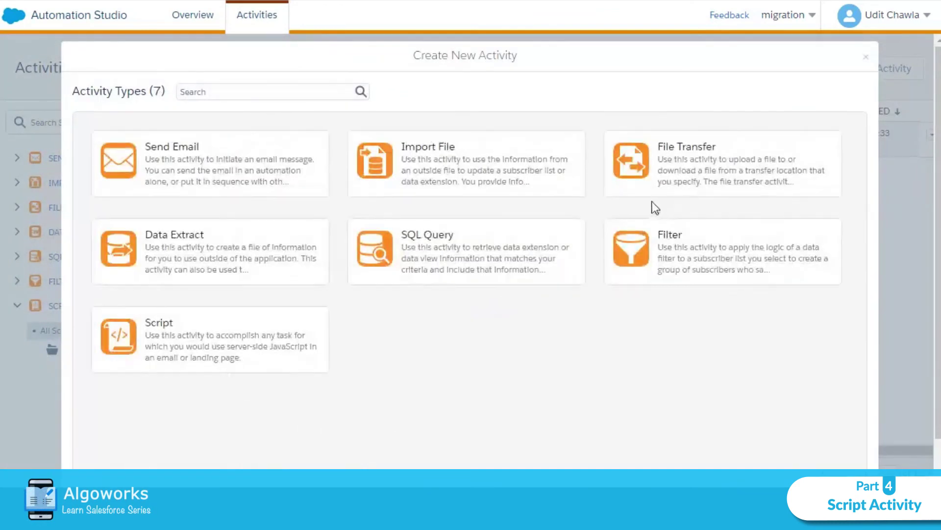
pyautogui.click(231, 353)
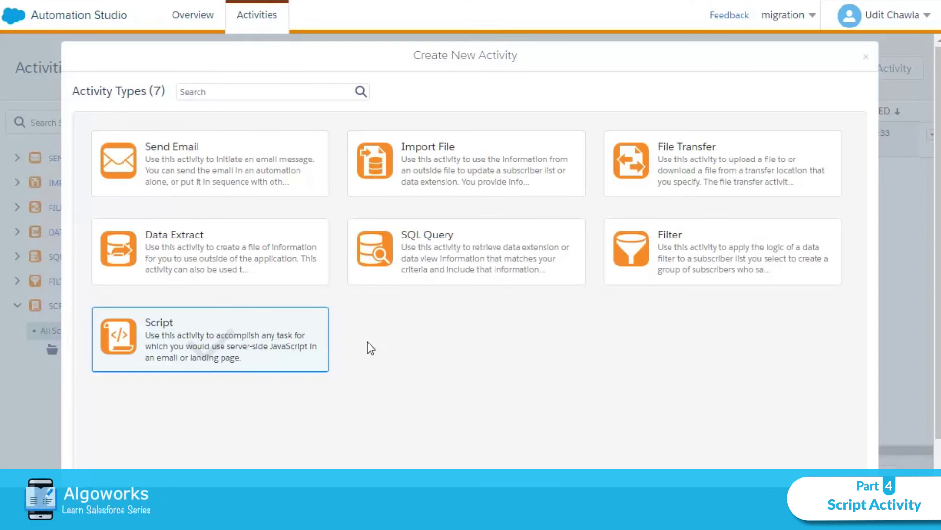
pyautogui.scroll(-1, 408, 344)
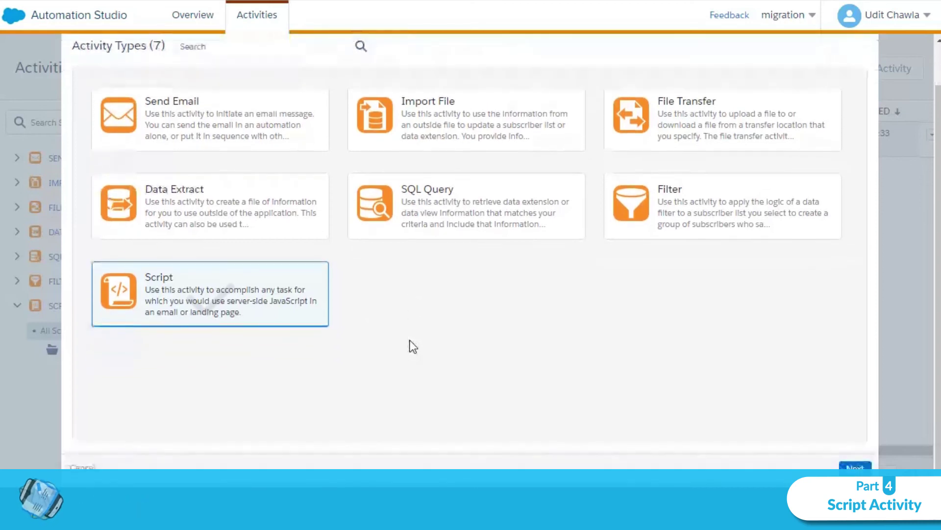
pyautogui.scroll(1, 458, 354)
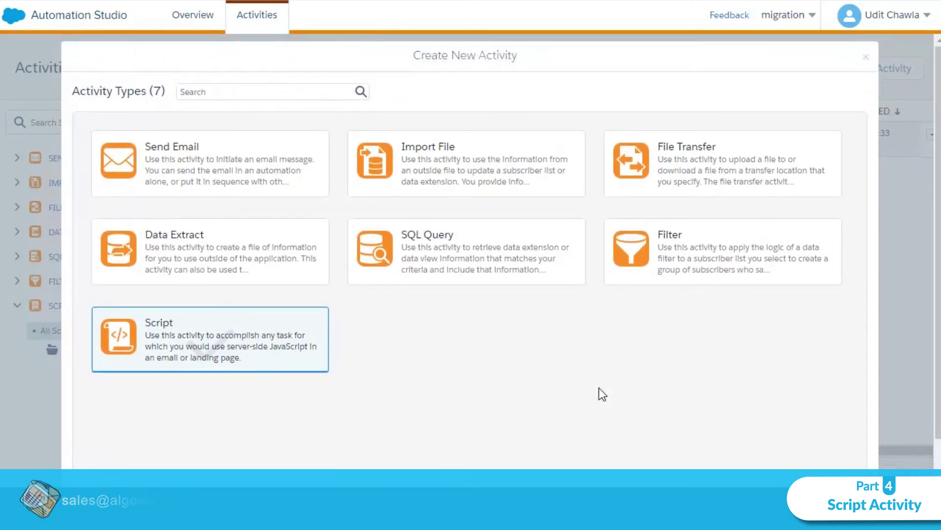
pyautogui.click(865, 57)
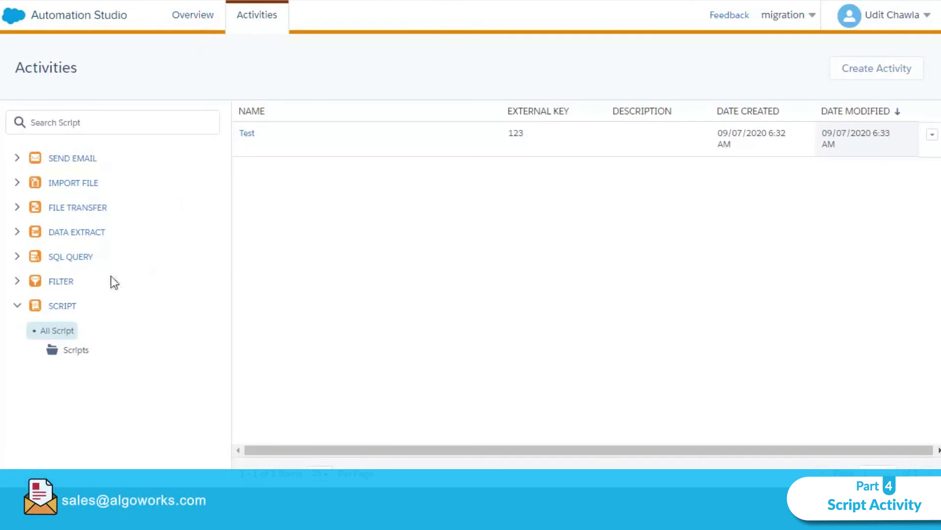
# - Create a new automation from the overview and place Schedule as its starting source
pyautogui.click(186, 23)
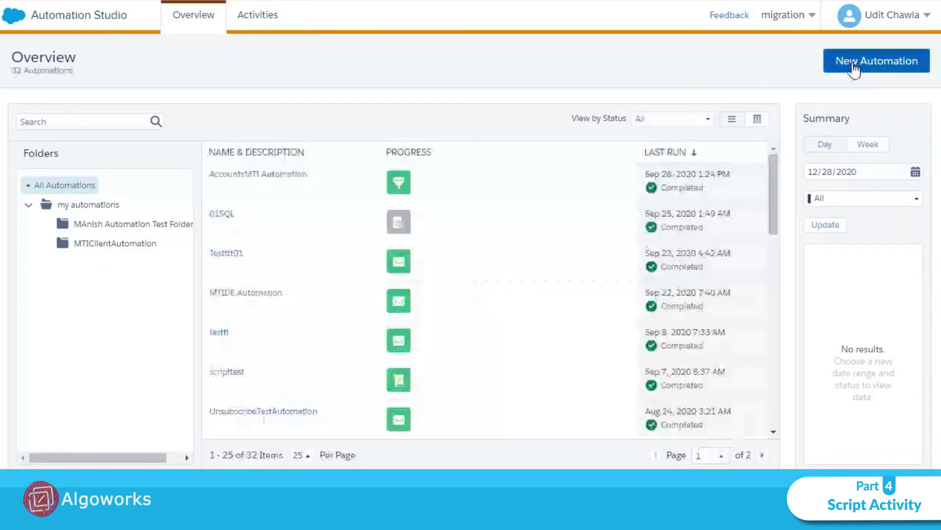
pyautogui.click(840, 58)
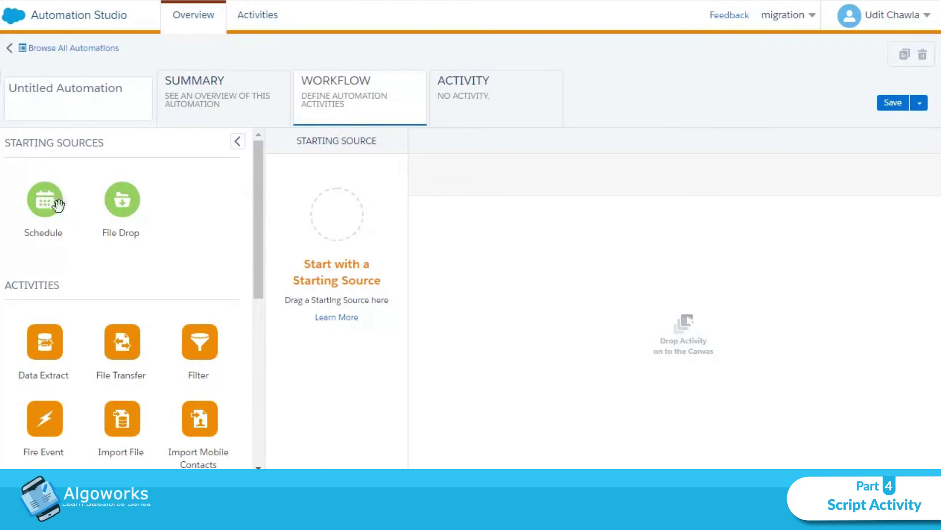
pyautogui.moveTo(54, 204); pyautogui.dragTo(337, 213)
# - Look through all the activities available for the automation's workflow, from Data Extract to Wait
pyautogui.scroll(-5, 133, 287)
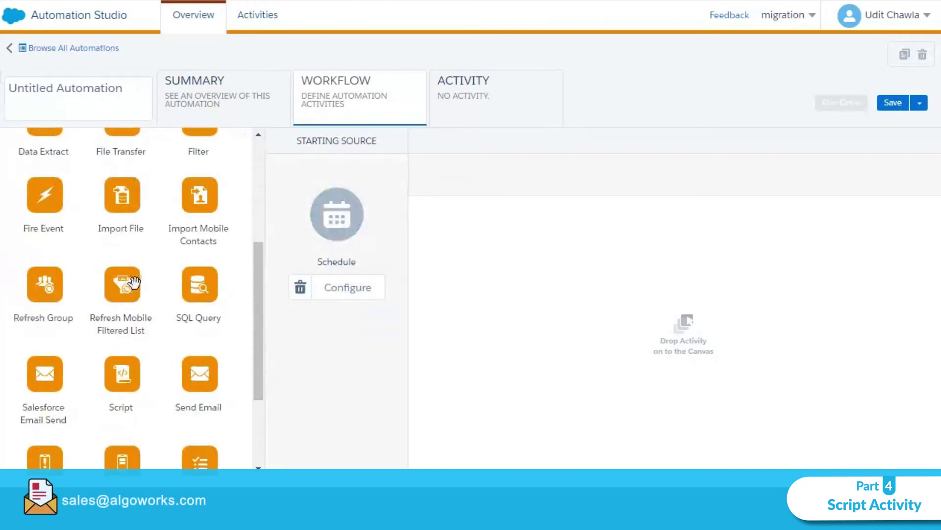
pyautogui.scroll(3, 65, 265)
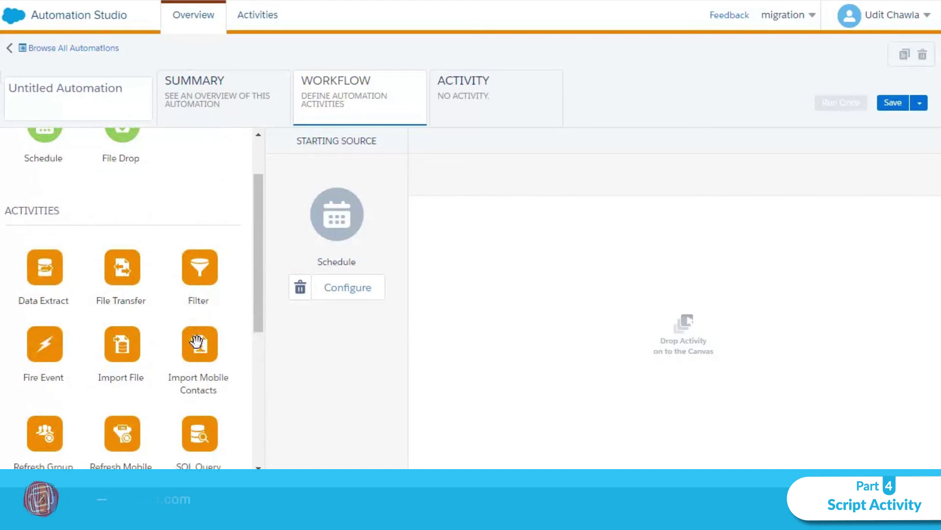
pyautogui.scroll(-5, 199, 304)
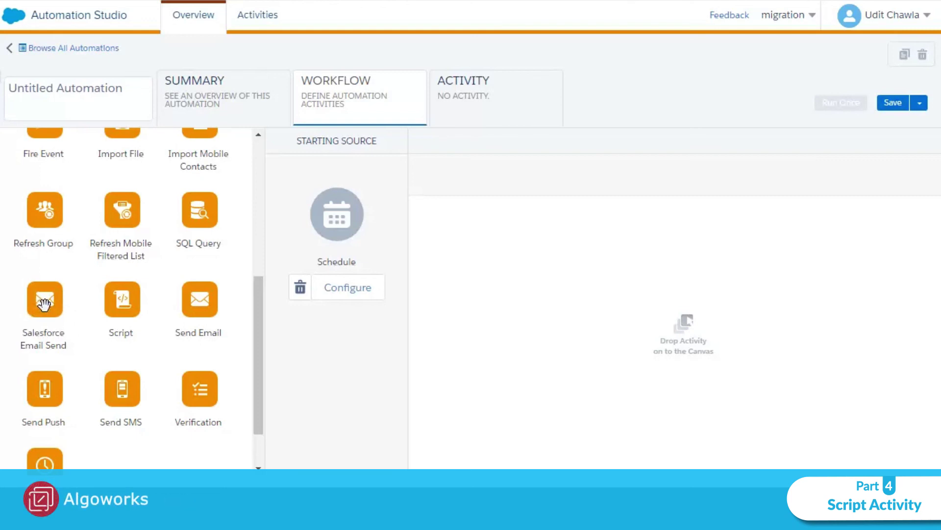
pyautogui.scroll(-2, 187, 418)
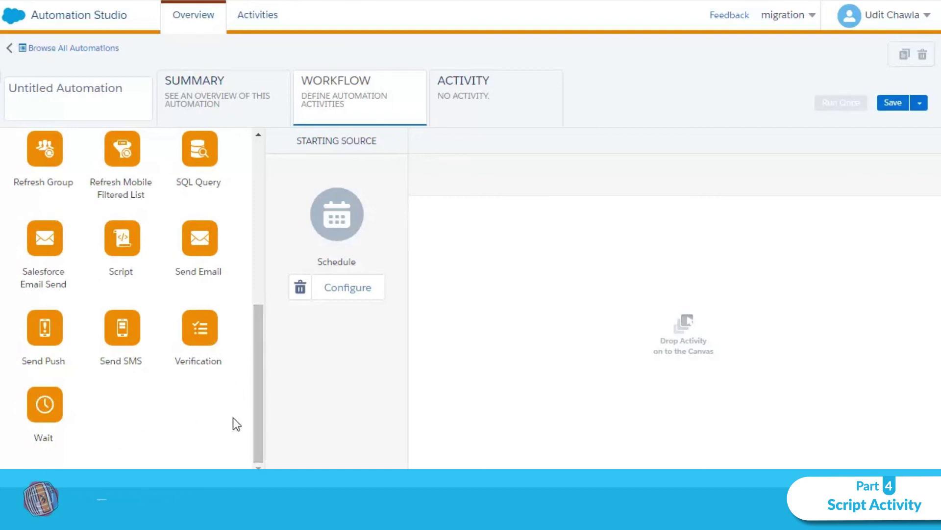
pyautogui.scroll(7, 234, 421)
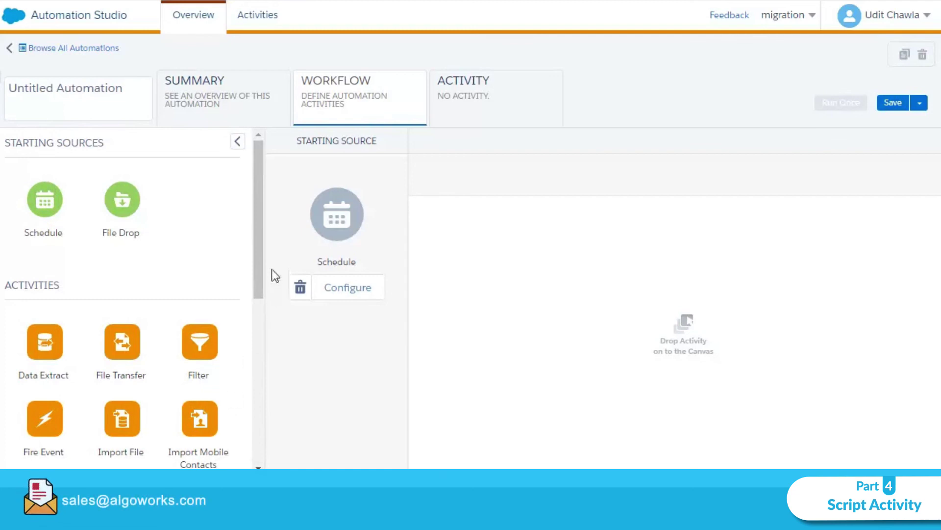
pyautogui.moveTo(263, 267); pyautogui.dragTo(237, 266)
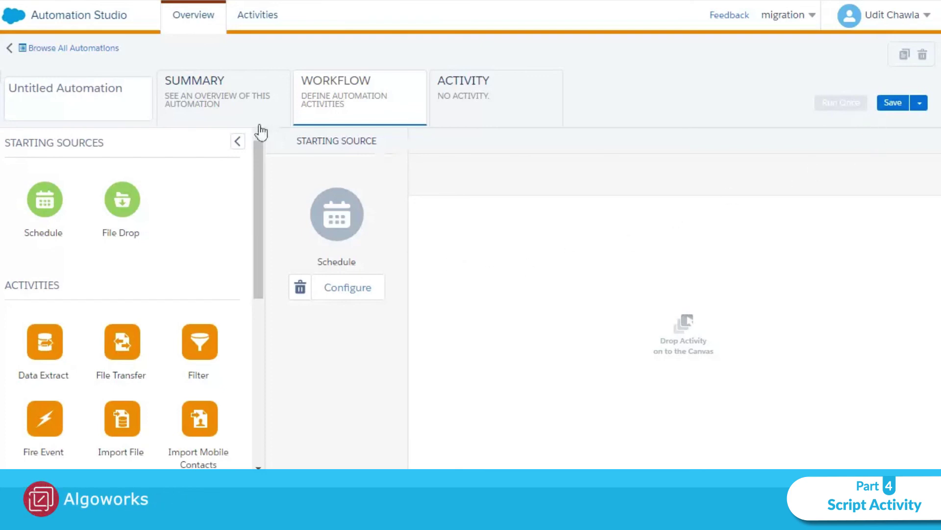
# - Examine the Time Zone and Repeat settings of the Schedule starting source, and leave its definition without changes
pyautogui.click(330, 291)
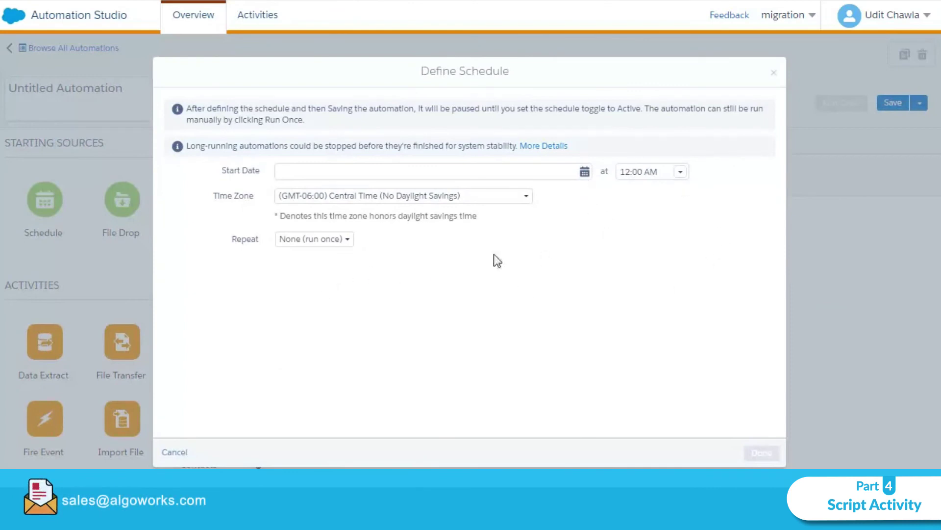
pyautogui.click(504, 201)
pyautogui.click(505, 202)
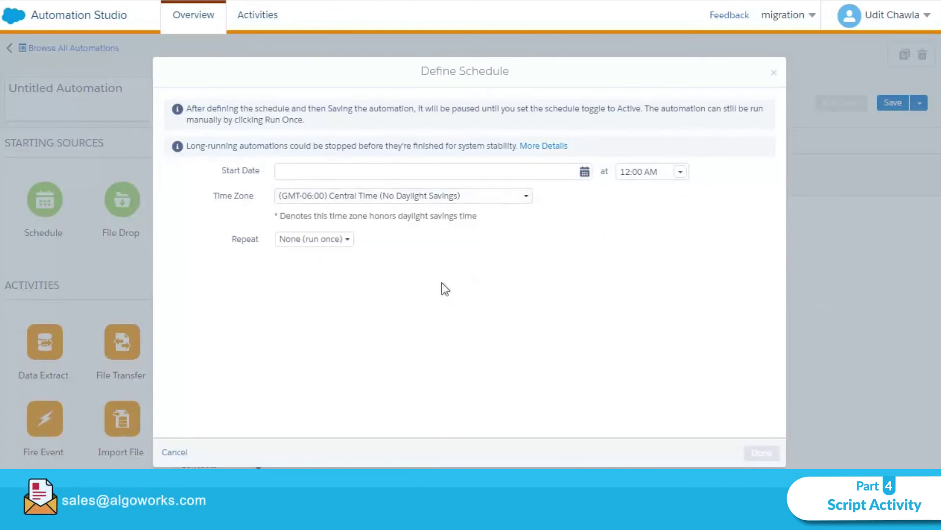
pyautogui.click(319, 244)
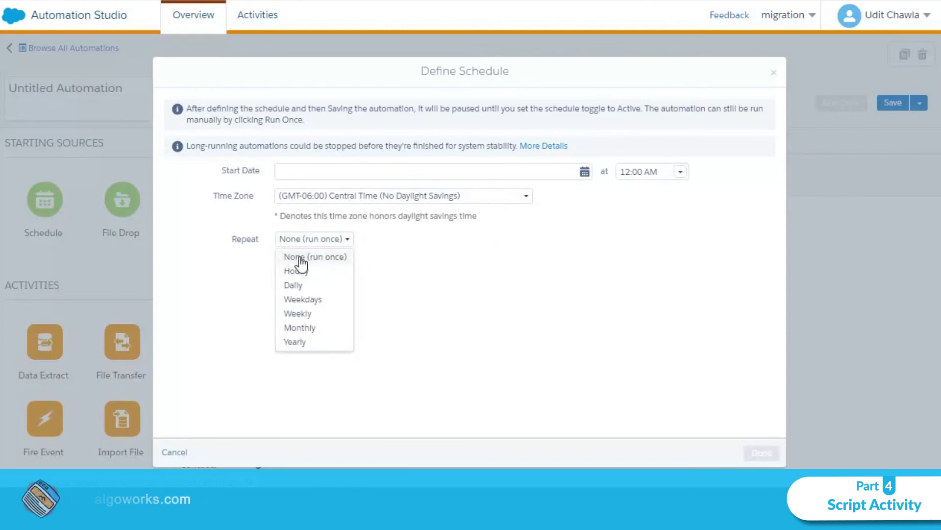
pyautogui.click(177, 452)
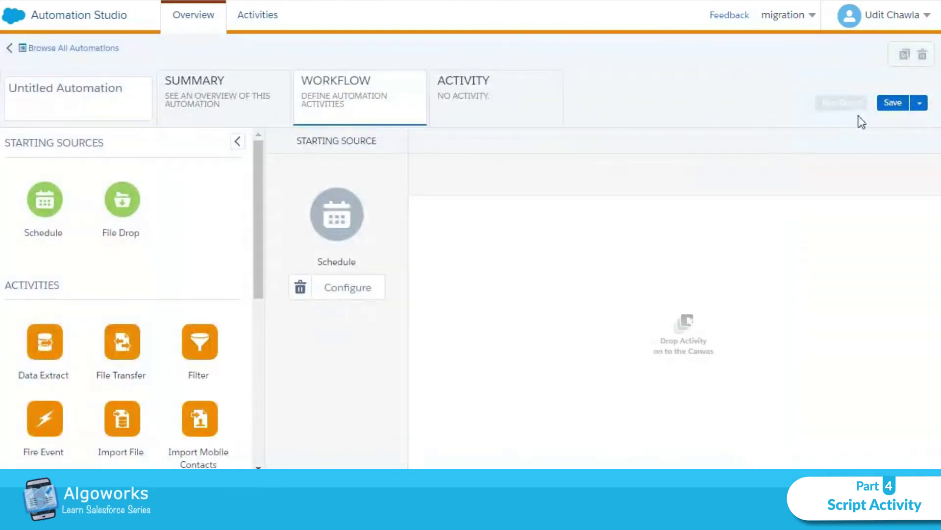
# - Reopen the schedule definition and set it to repeat hourly, every 5 hours
pyautogui.click(371, 292)
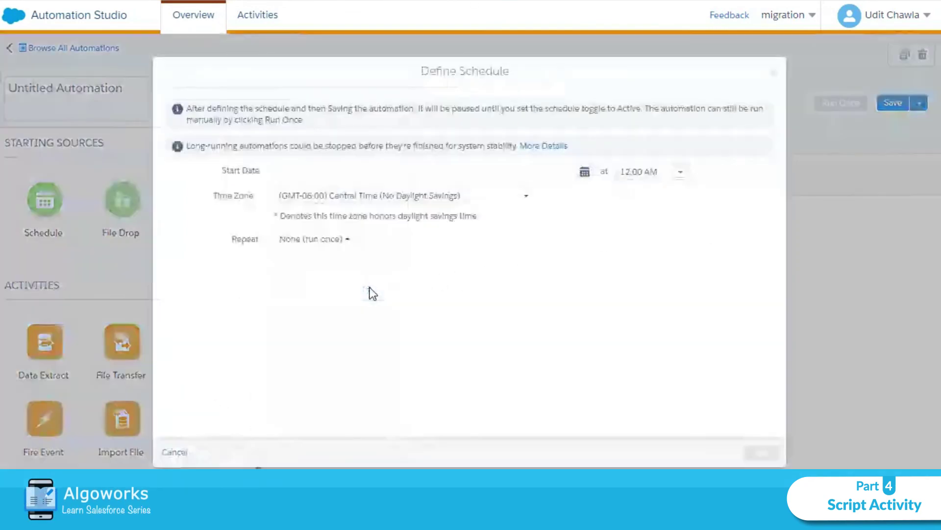
pyautogui.click(317, 240)
pyautogui.click(309, 269)
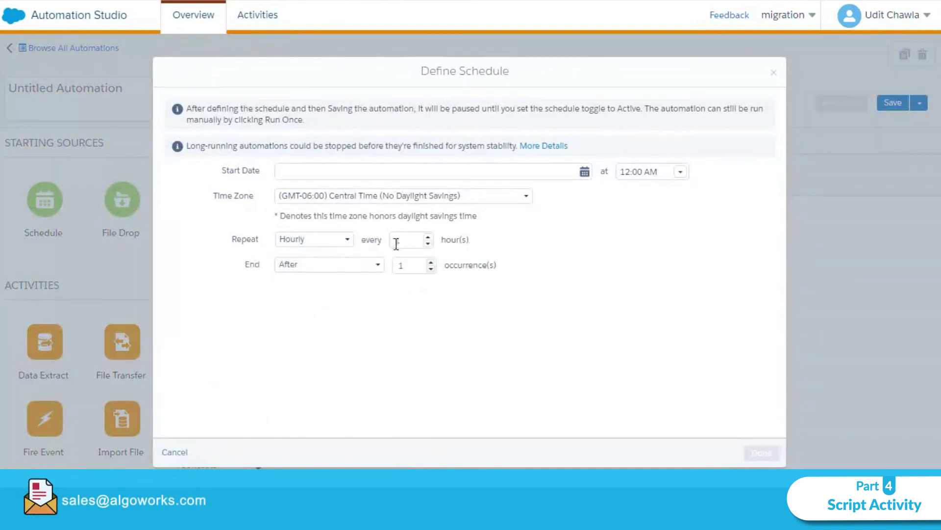
pyautogui.click(428, 237)
pyautogui.click(429, 237)
pyautogui.click(428, 237)
# - Try ending the hourly schedule on a date, and set its end to Never instead
pyautogui.click(375, 267)
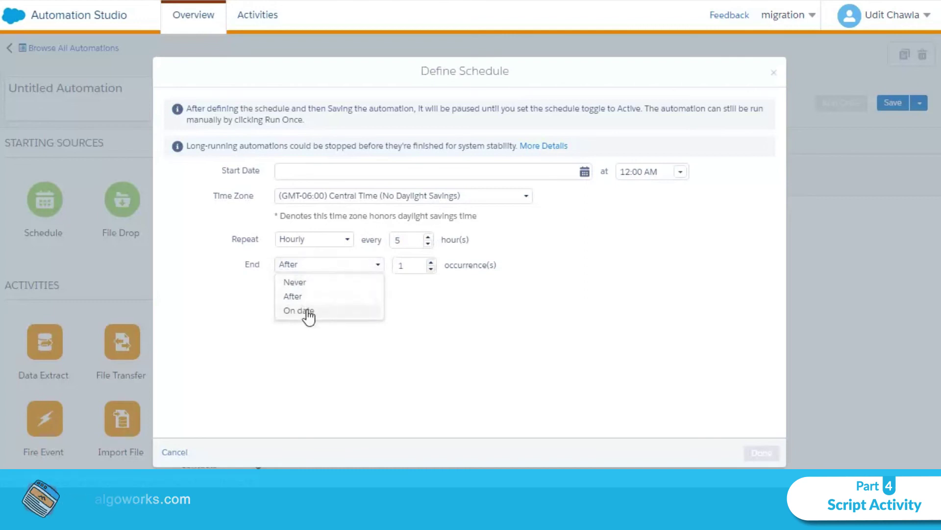
pyautogui.click(308, 313)
pyautogui.click(341, 270)
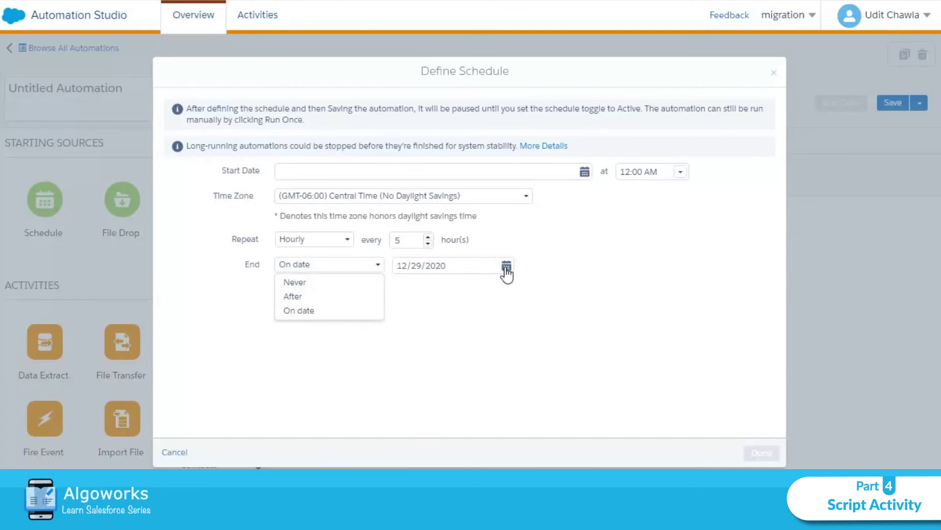
pyautogui.click(303, 283)
# - Try a daily repeat for the schedule, check the other repeat options, and discard the schedule definition
pyautogui.click(332, 246)
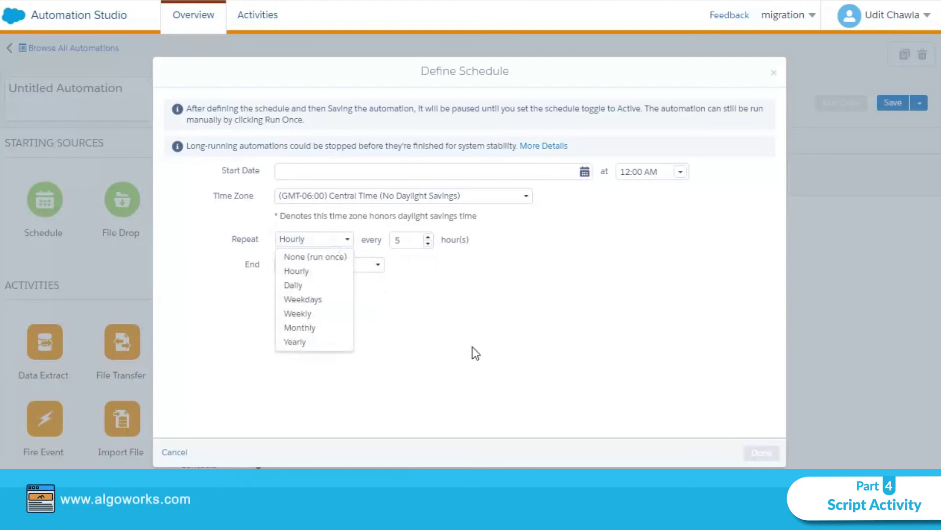
pyautogui.click(472, 346)
pyautogui.click(321, 240)
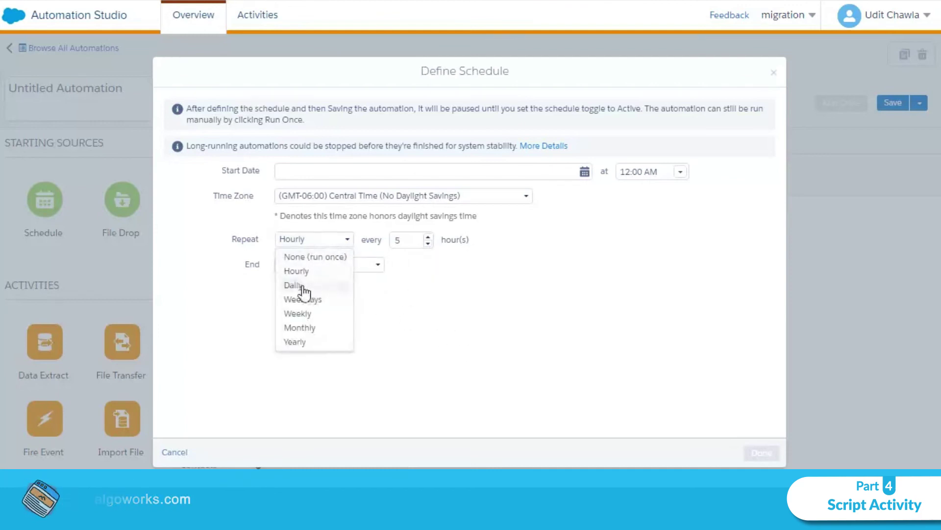
pyautogui.click(300, 285)
pyautogui.click(316, 240)
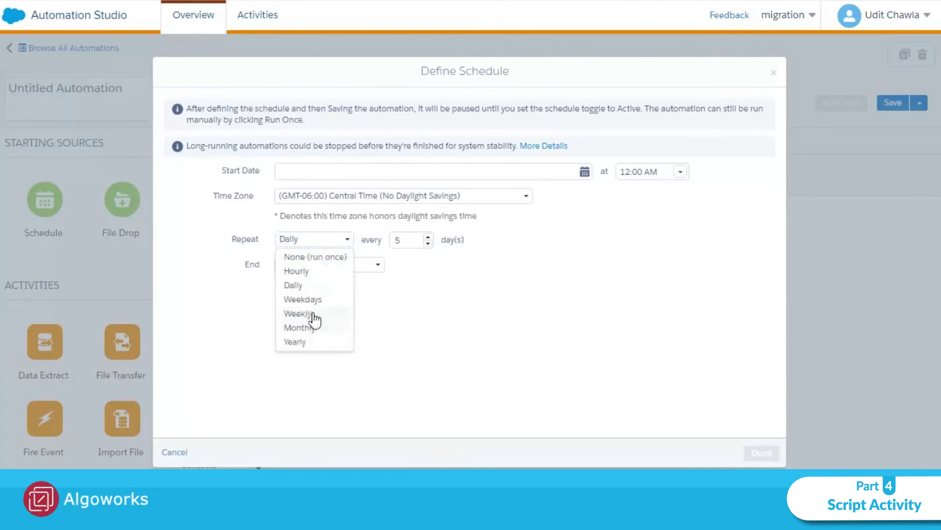
pyautogui.click(571, 337)
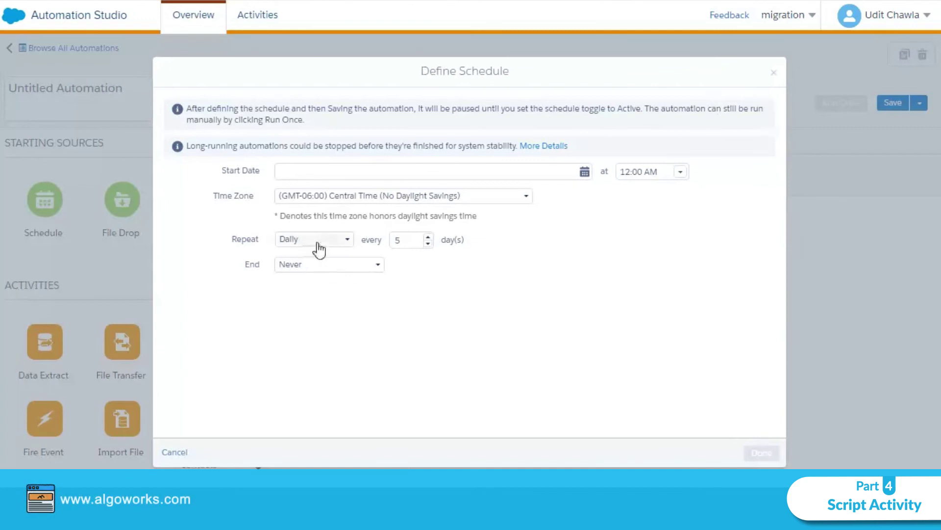
pyautogui.click(774, 74)
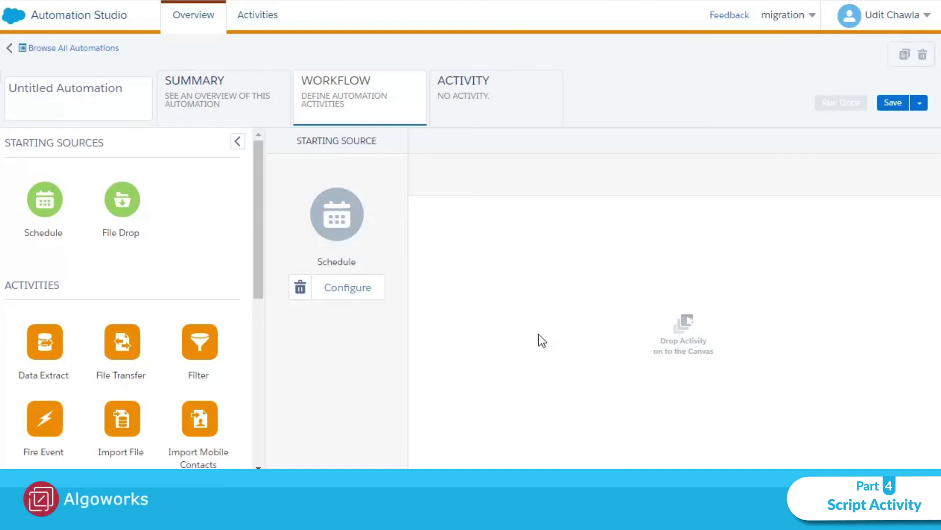
# - Review the summary of the untitled automation
pyautogui.click(220, 105)
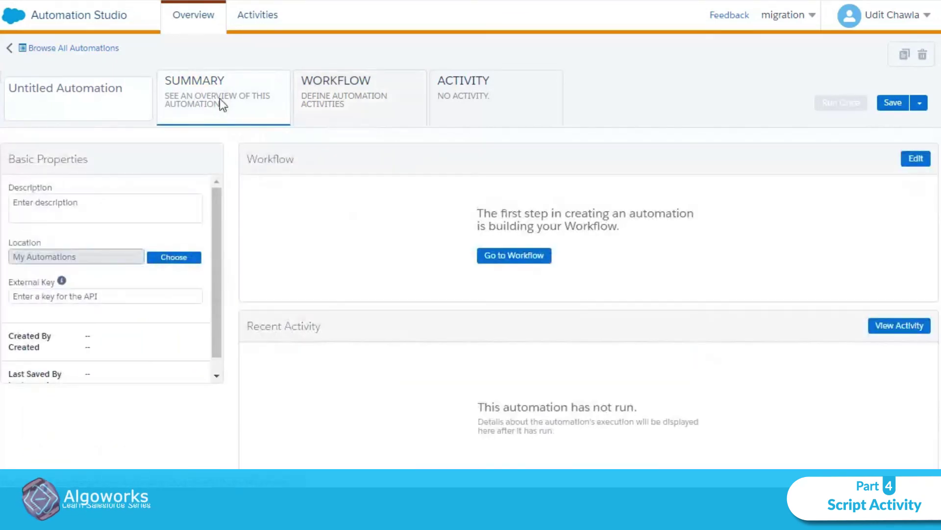